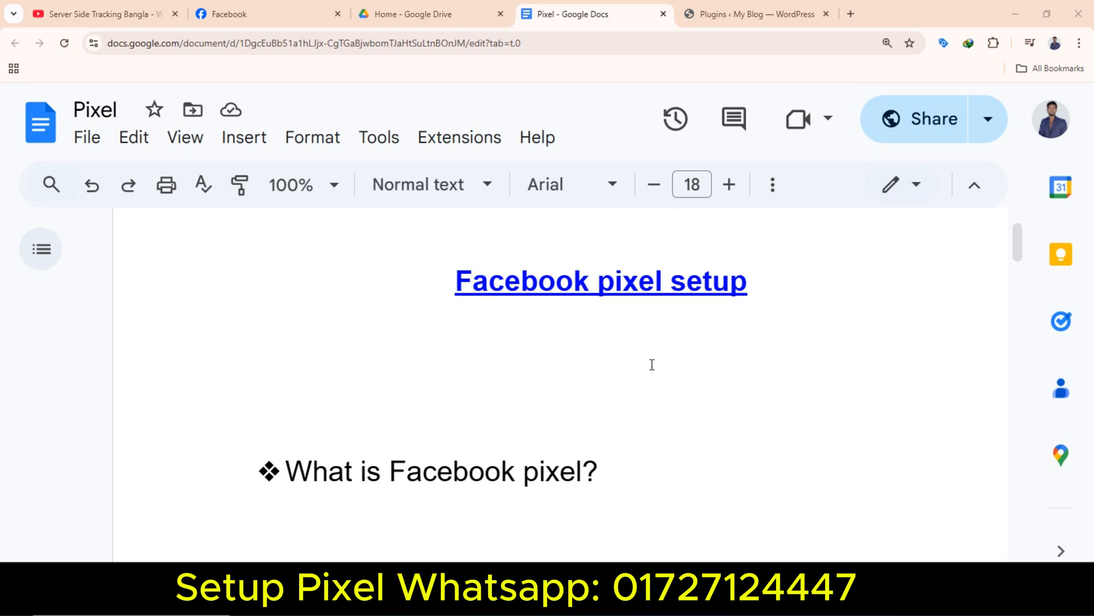
Highlight the browser site tracking line and the server site tracking (conversion api) line in the Pixel document.
scroll(652, 364, "down", 3)
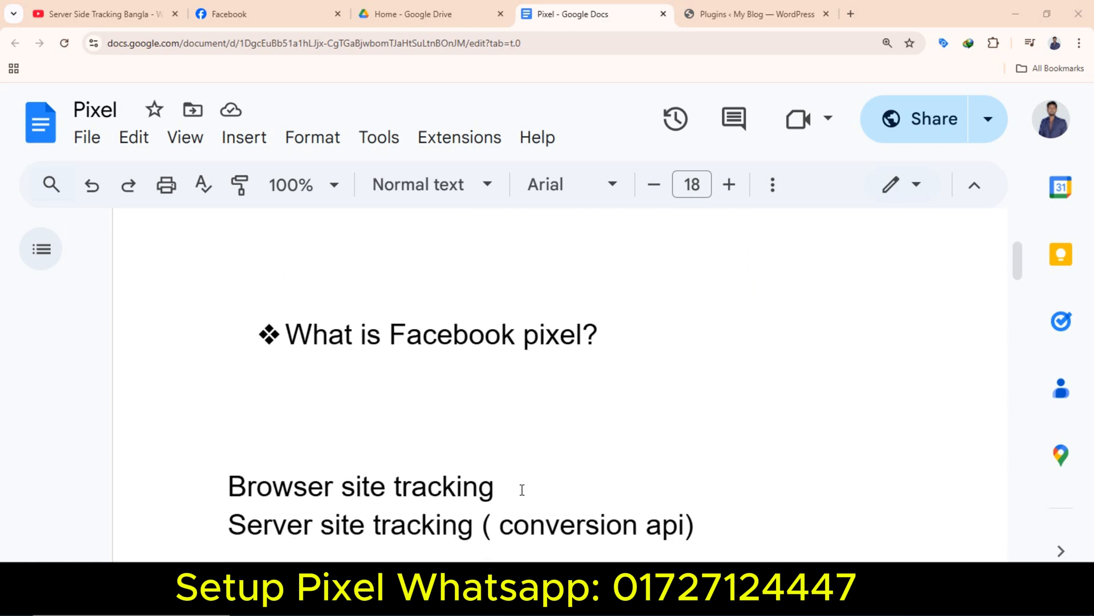
left_click_drag(505, 486, 195, 481)
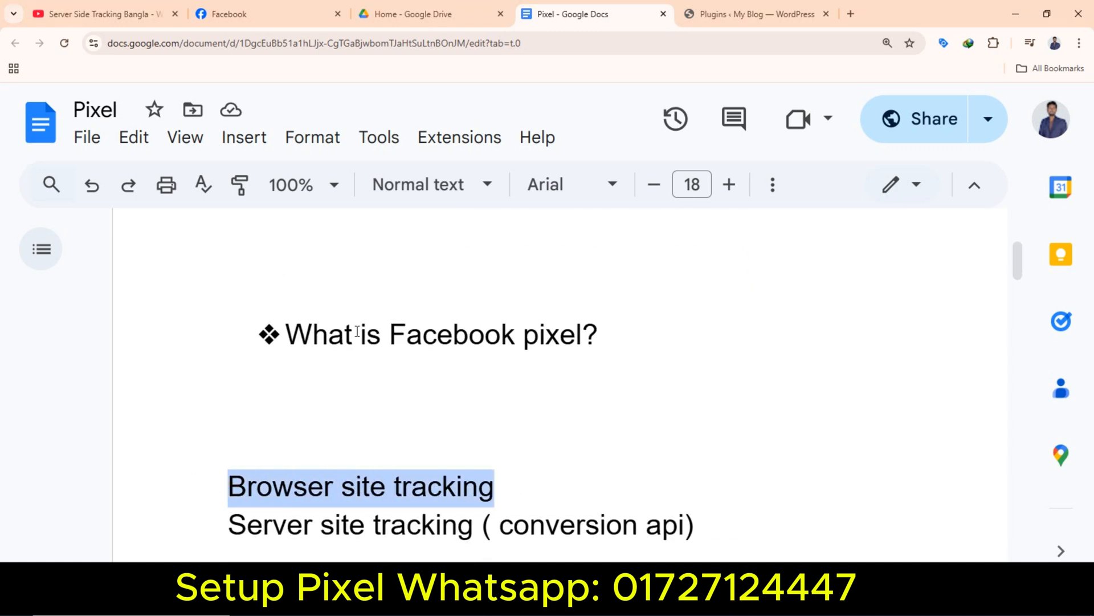
left_click(408, 369)
left_click_drag(697, 524, 215, 515)
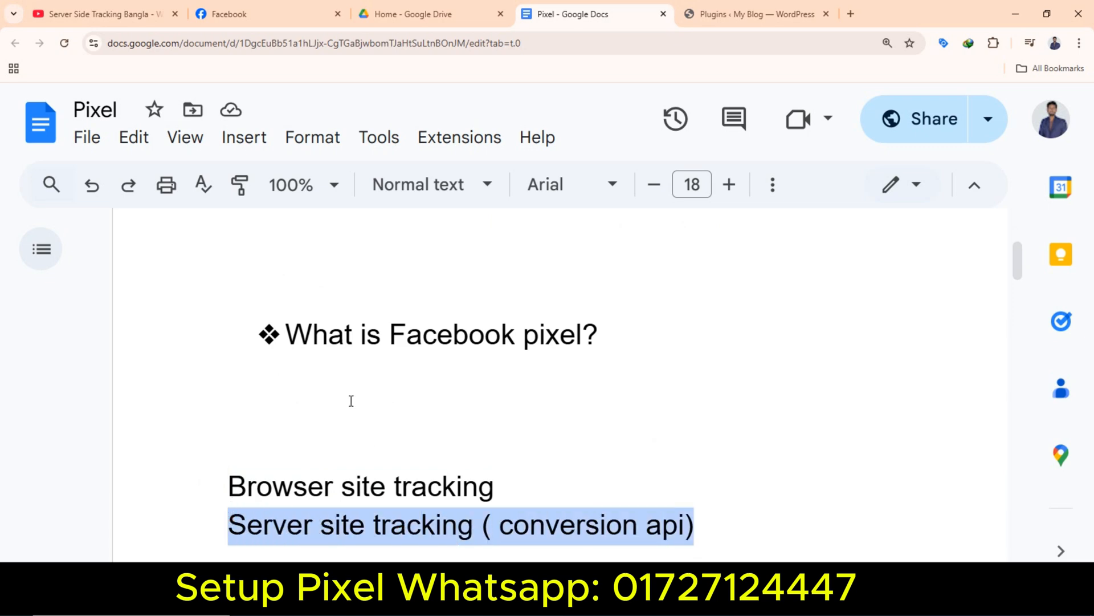
Switch to the WordPress admin and look over its plugin pages.
left_click(696, 9)
scroll(255, 290, "up", 15)
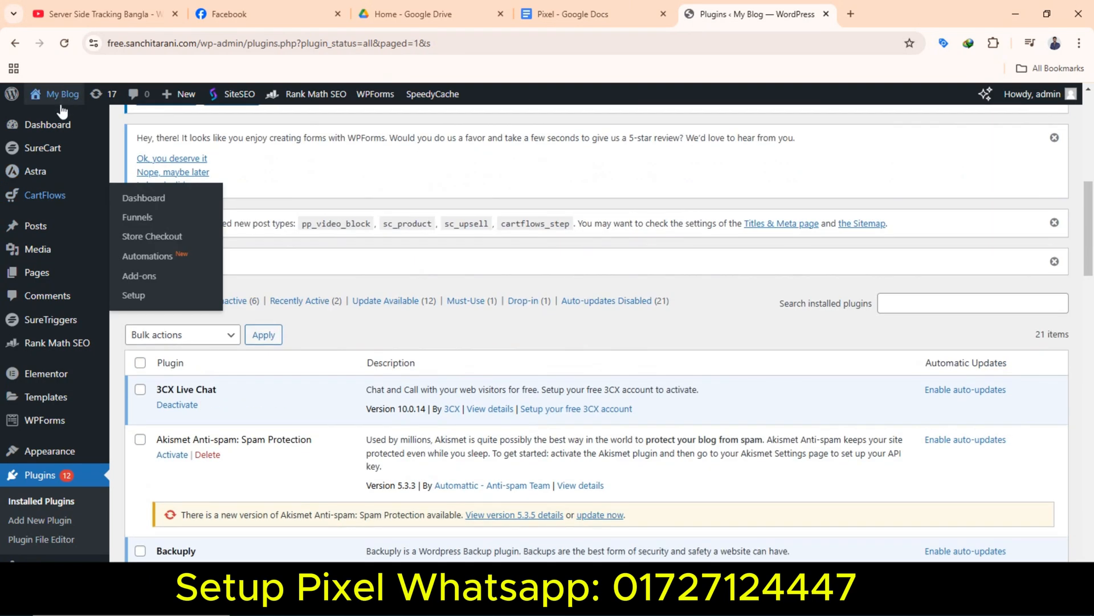
scroll(341, 330, "up", 10)
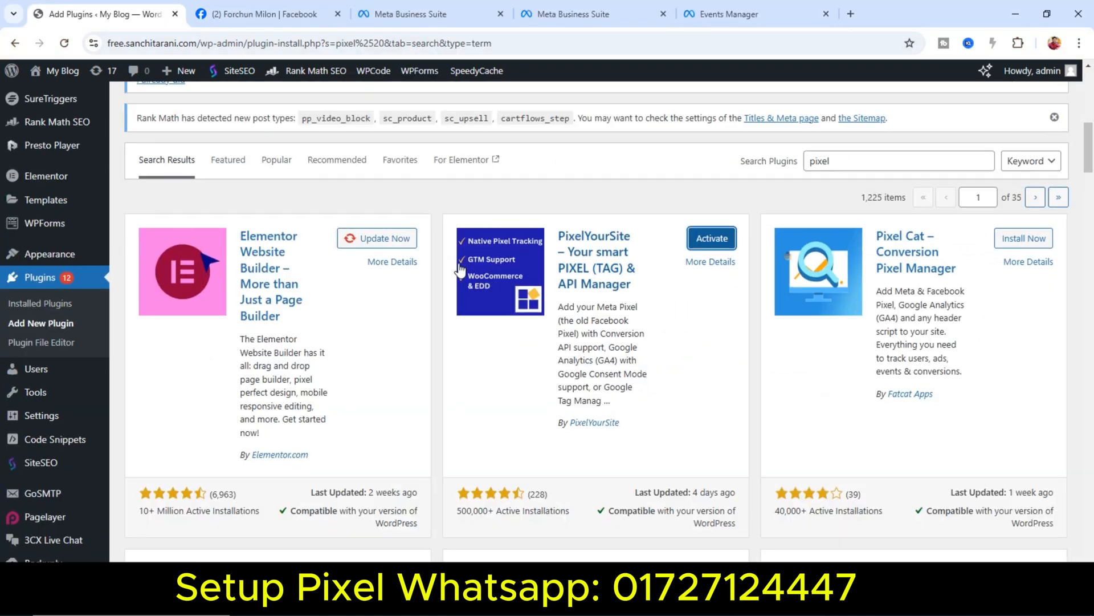
scroll(548, 319, "up", 10)
Close the leftover Meta Business Suite and Events Manager pages, keeping the Facebook professional dashboard open.
left_click(273, 16)
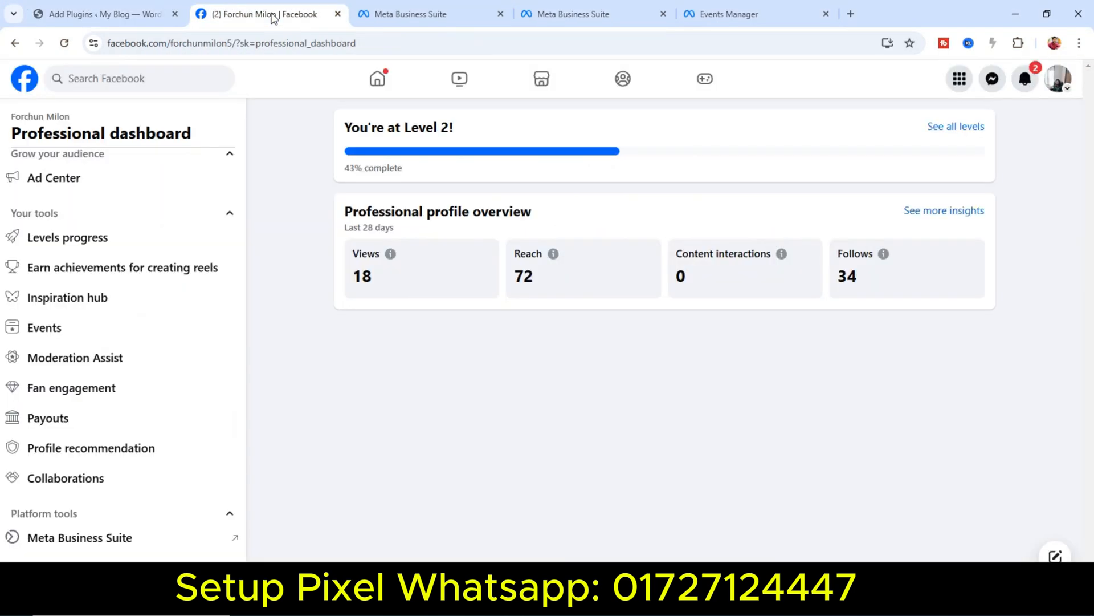
left_click(567, 6)
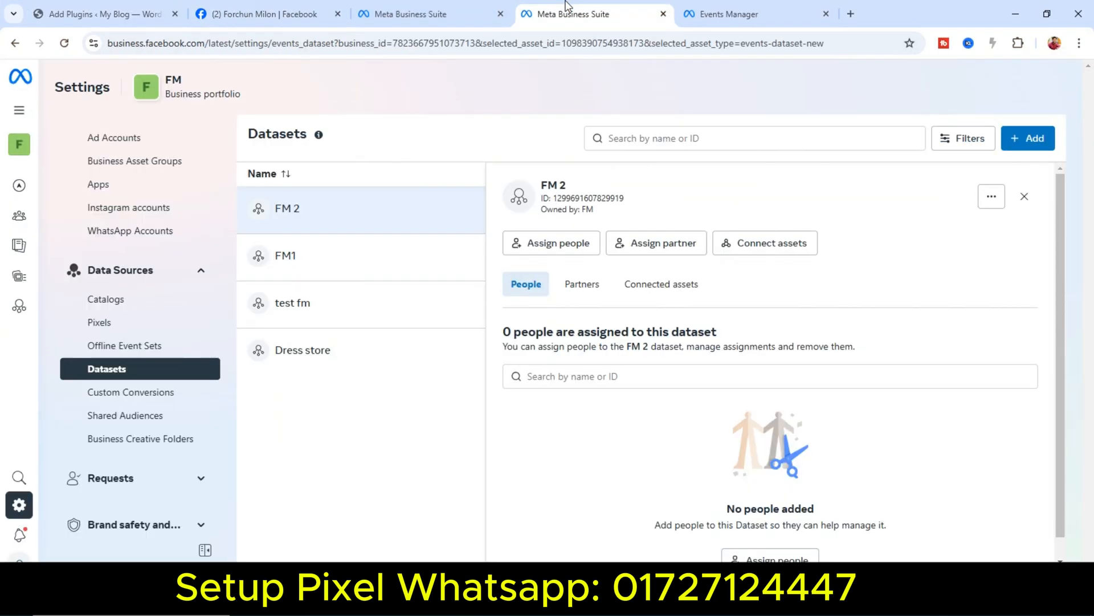
scroll(194, 275, "up", 5)
left_click(428, 8)
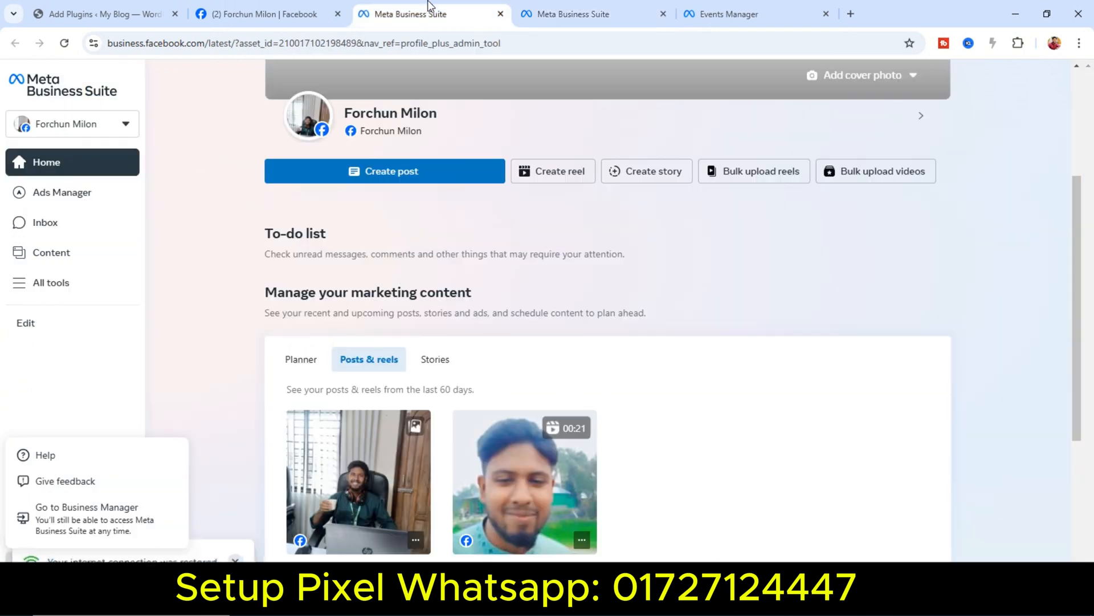
left_click(310, 13)
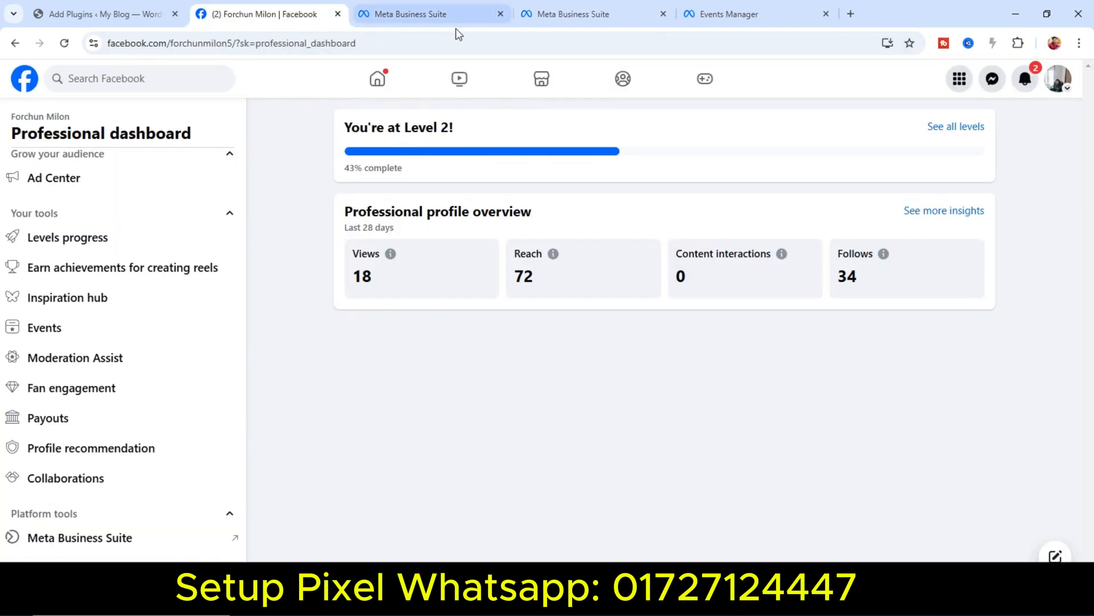
left_click(499, 14)
left_click(500, 14)
left_click(499, 14)
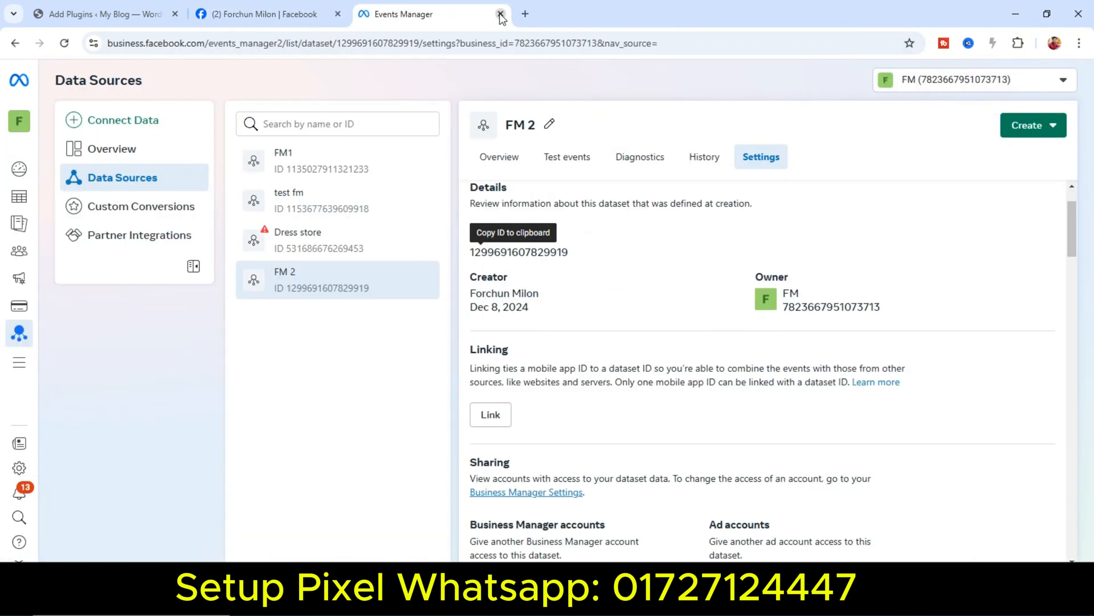
left_click(499, 14)
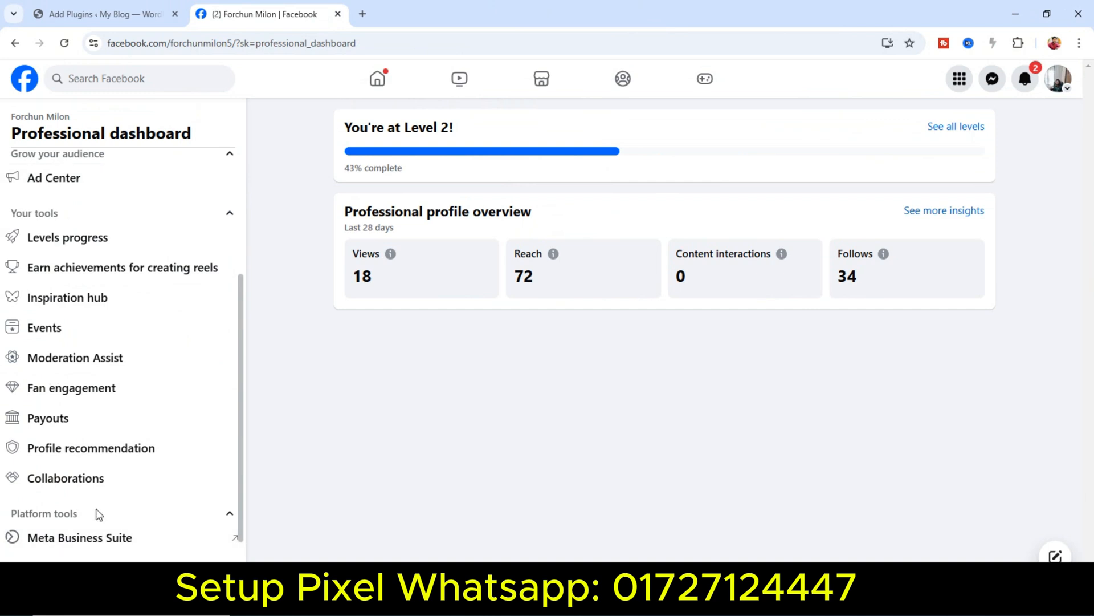
Go from the Facebook professional dashboard through Meta Business Suite to Business Manager and open the FM portfolio's settings.
left_click(110, 548)
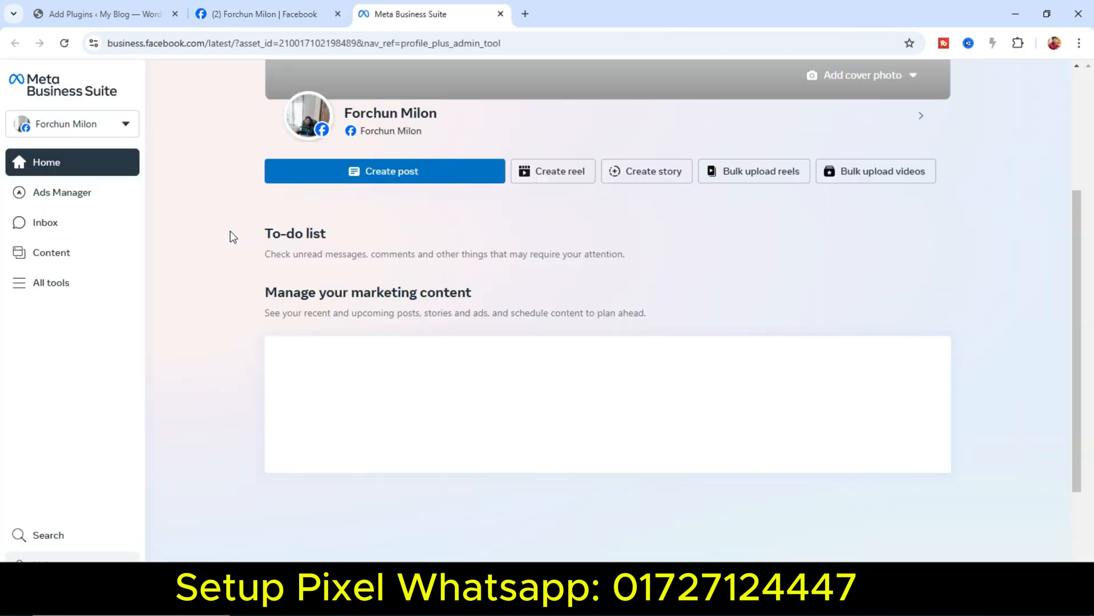
left_click(46, 558)
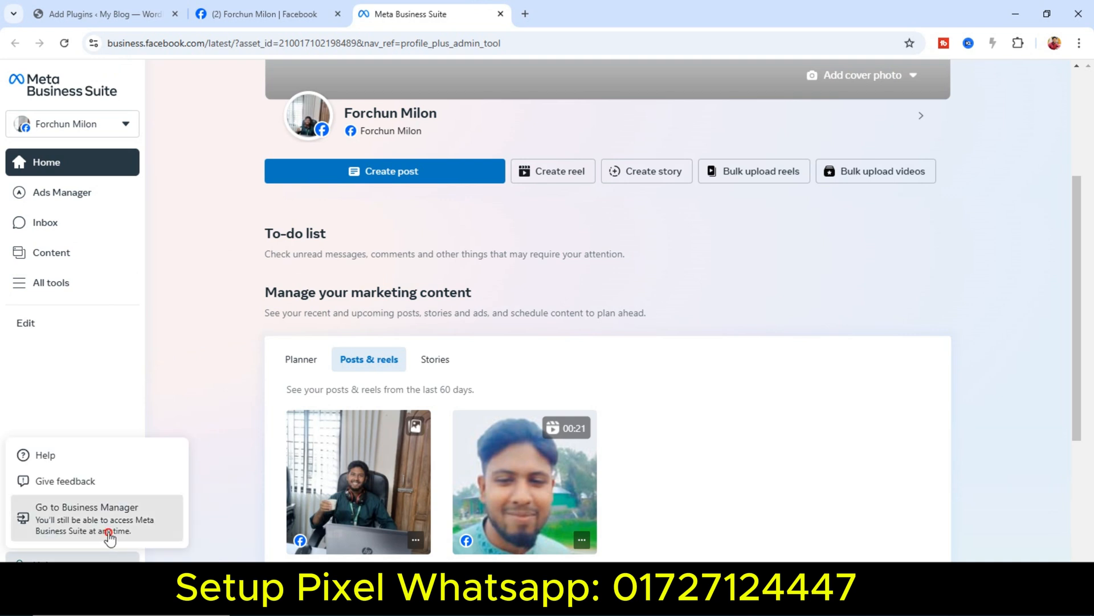
left_click(85, 519)
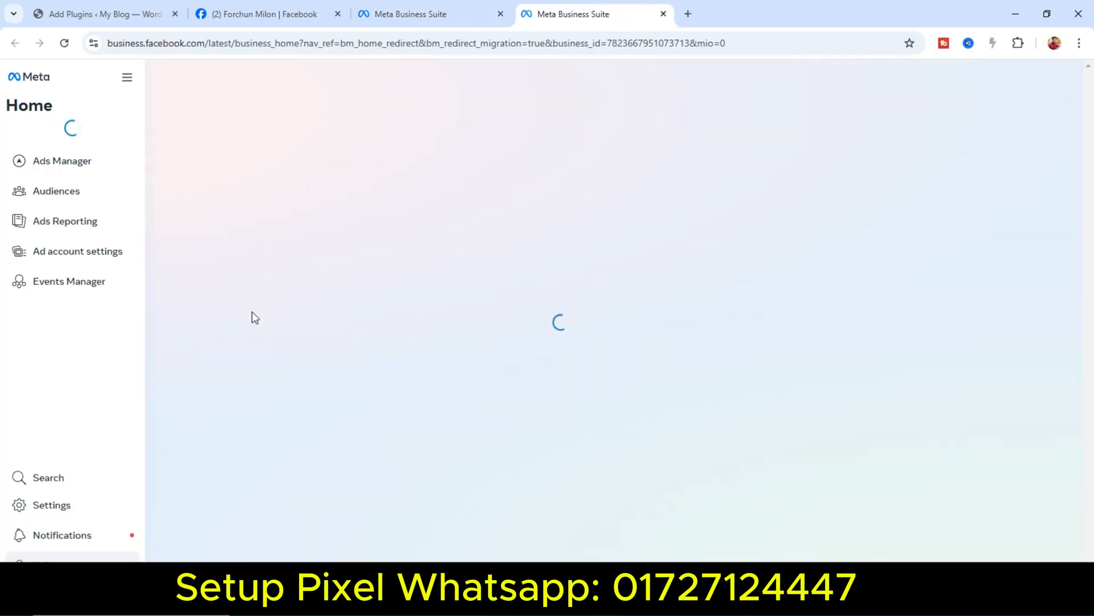
left_click(87, 517)
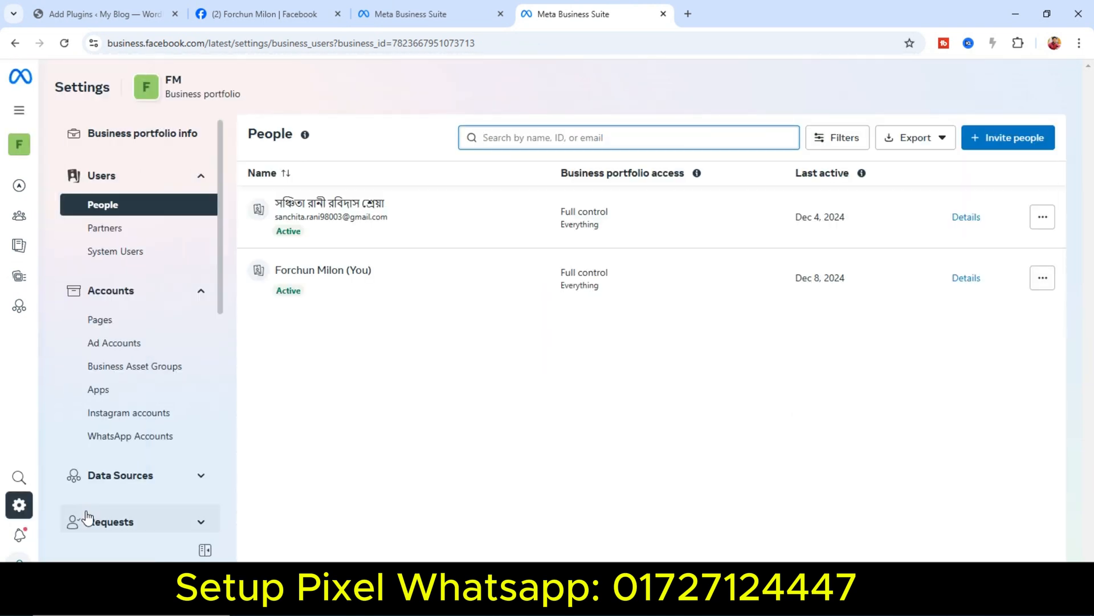
Open the Datasets page among the FM portfolio's data sources.
left_click(198, 478)
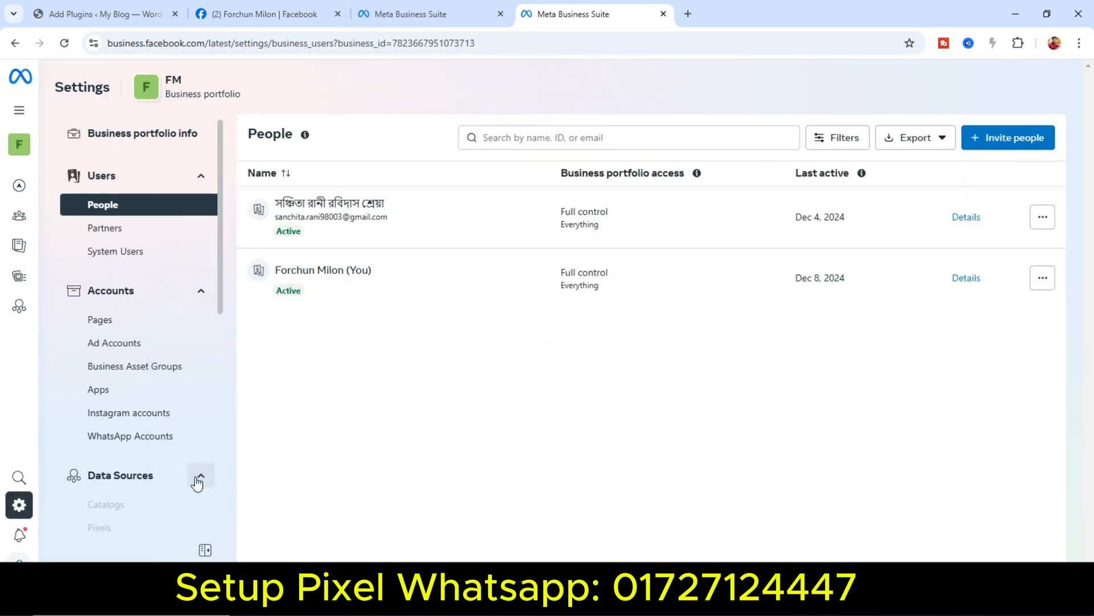
scroll(183, 403, "down", 3)
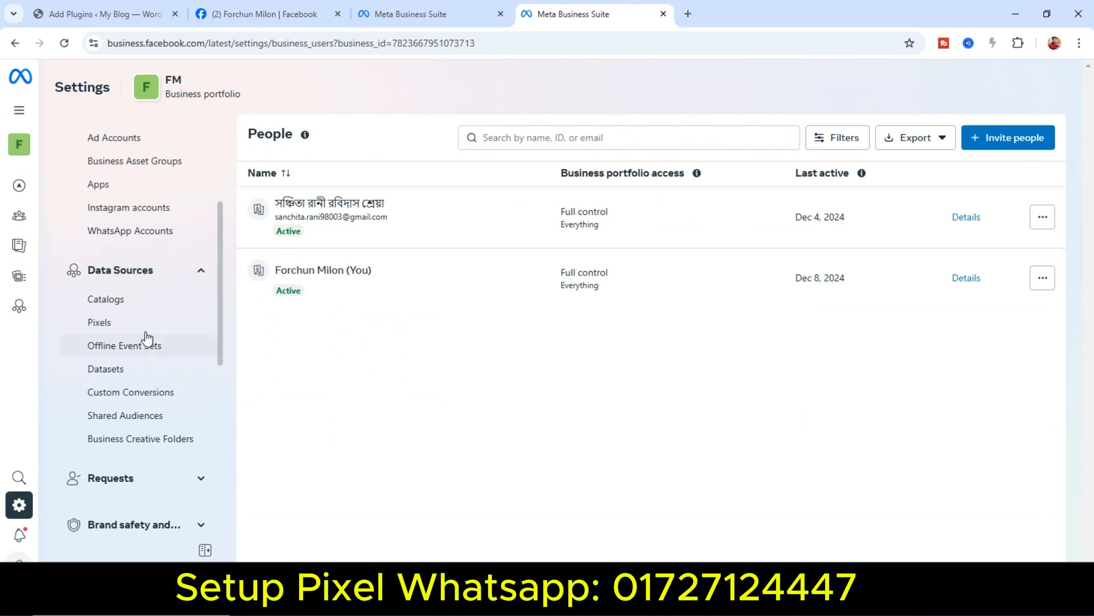
left_click(132, 321)
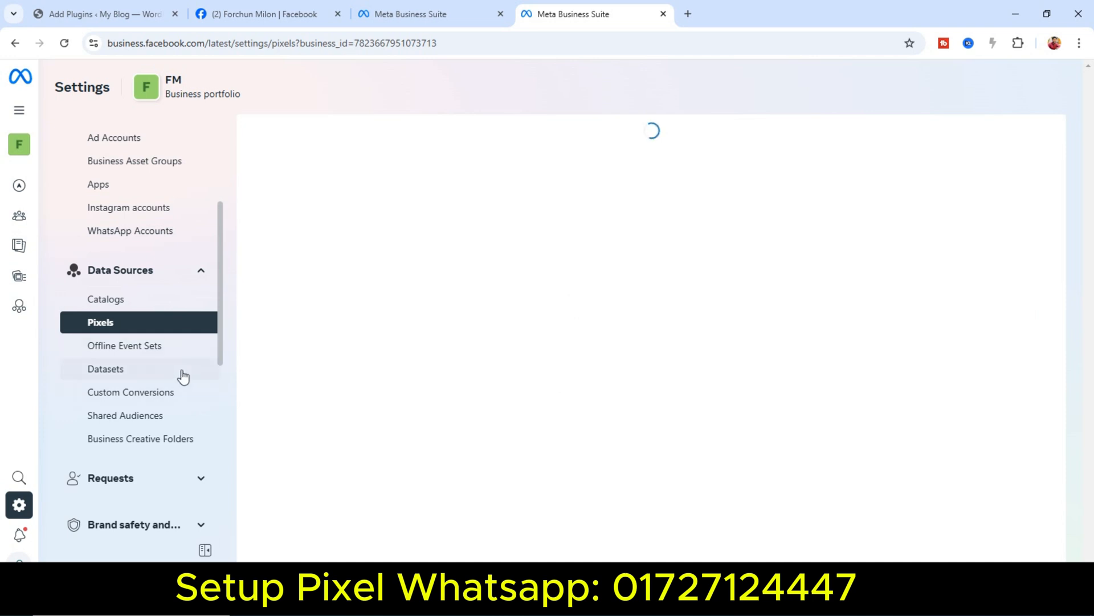
left_click(139, 374)
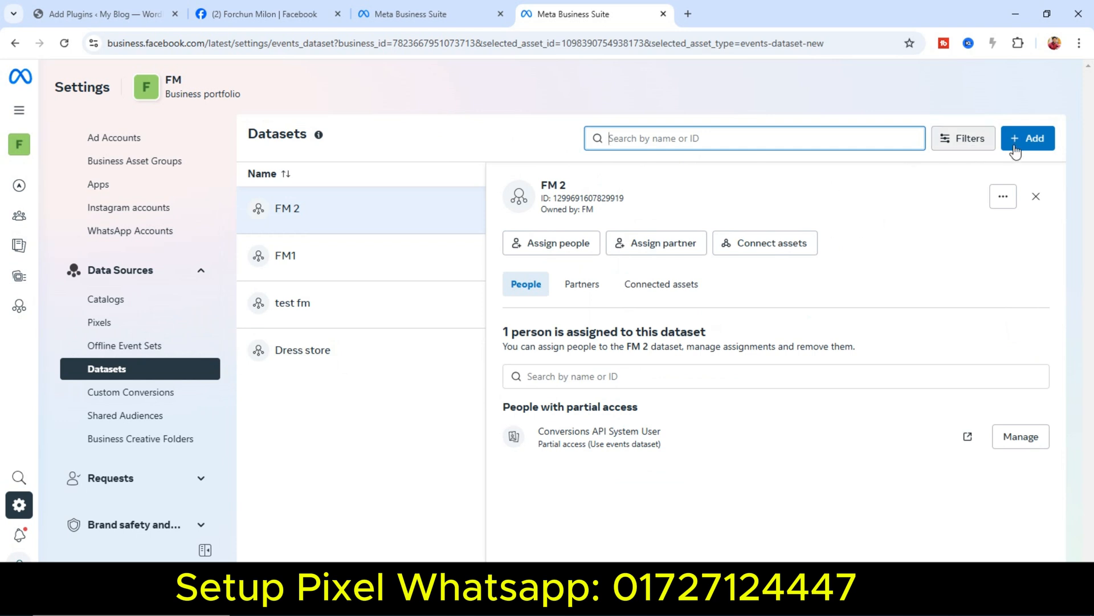
left_click(1042, 141)
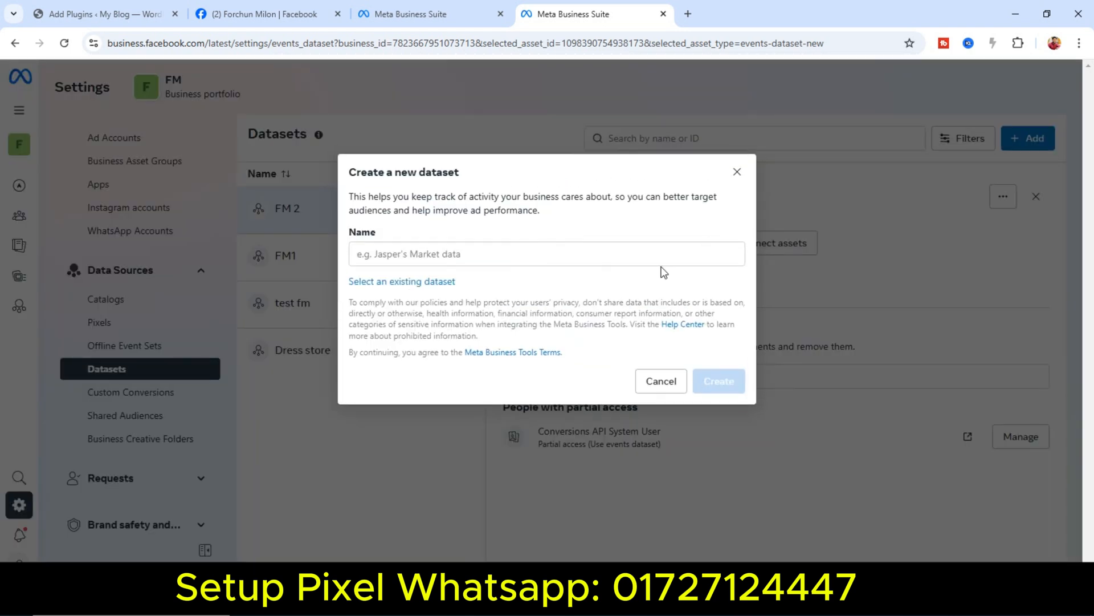
left_click(409, 254)
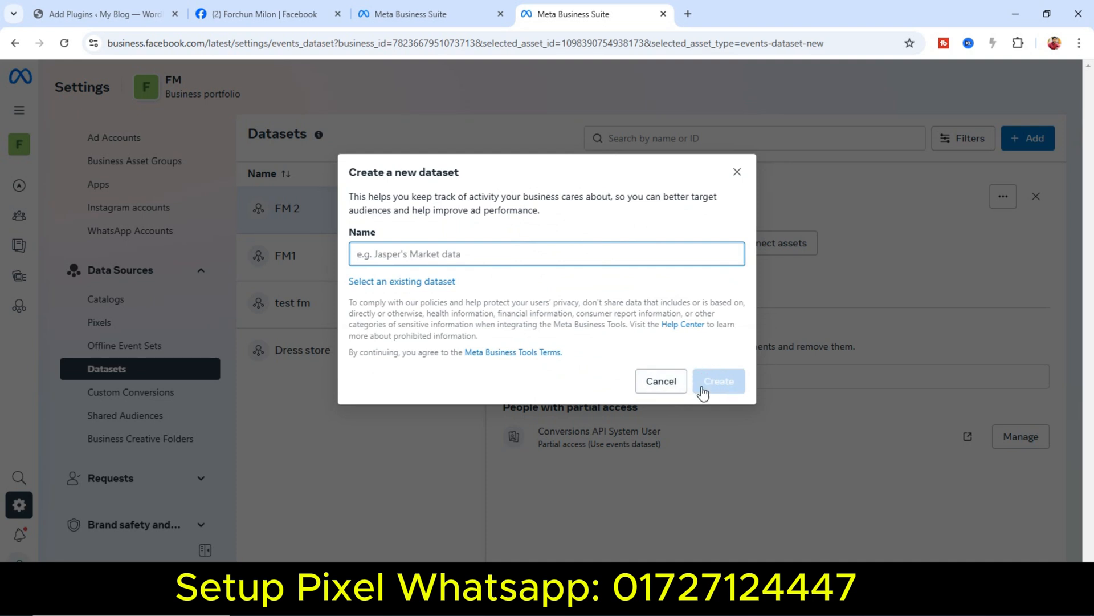
left_click(661, 380)
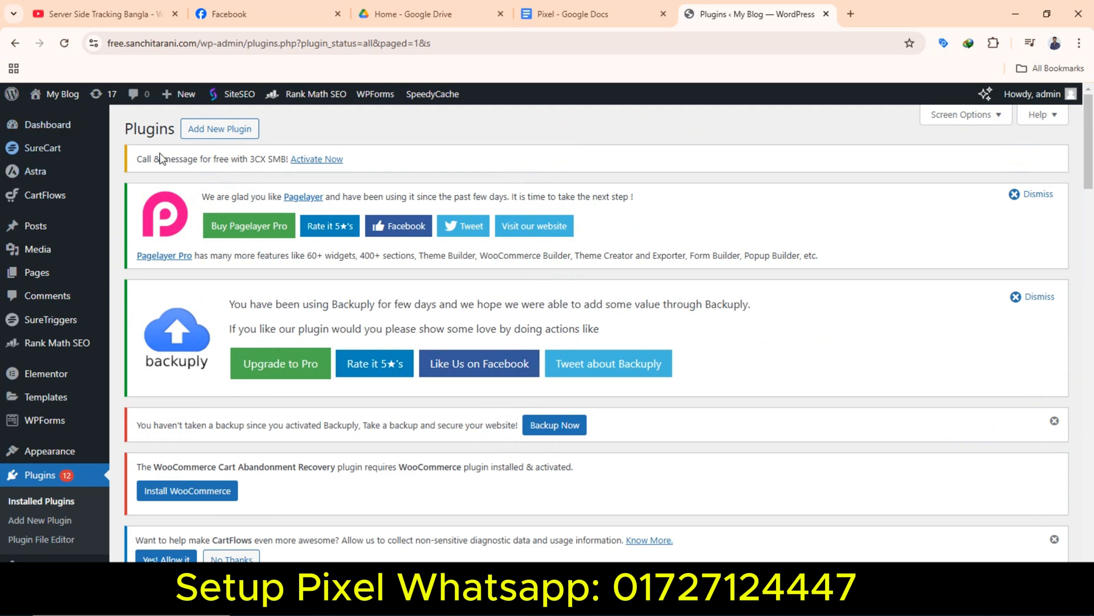
scroll(149, 187, "down", 5)
scroll(383, 201, "up", 5)
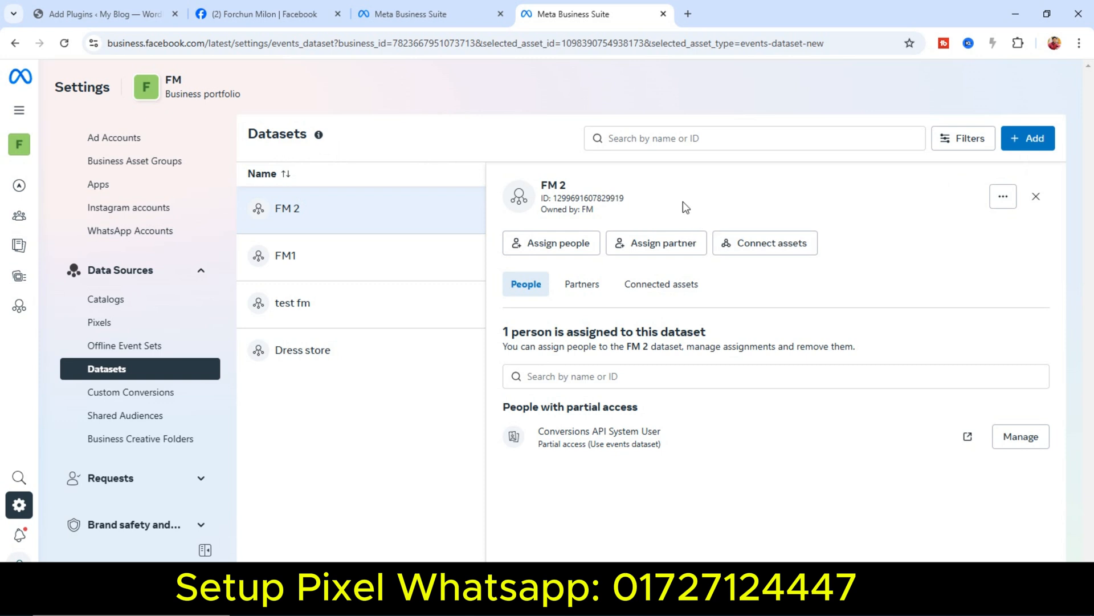
Open the FM 2 dataset in Events Manager.
left_click(1003, 196)
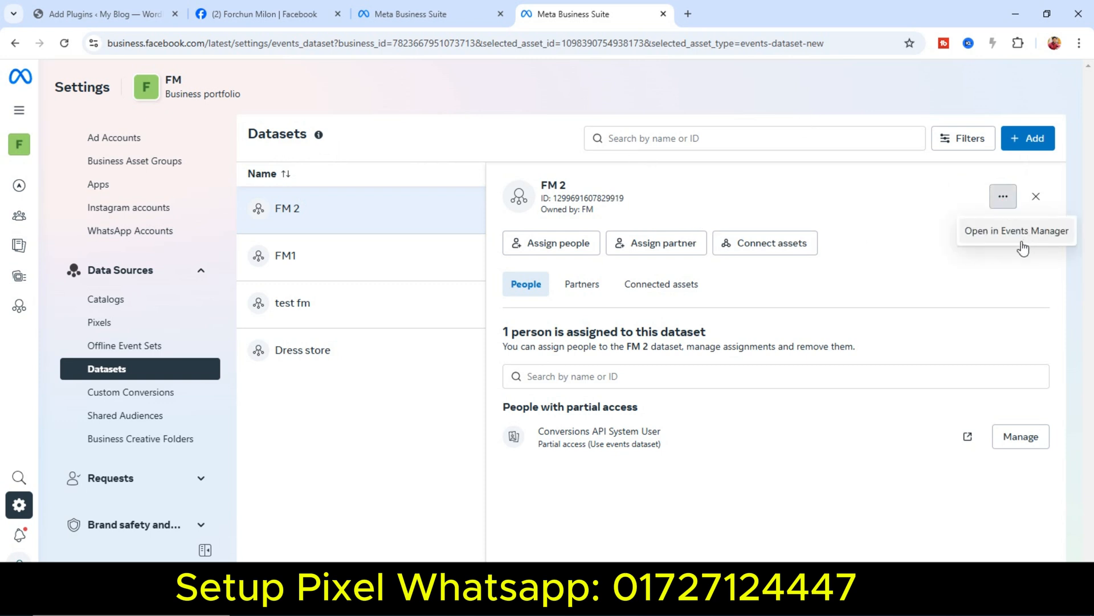
left_click(1011, 233)
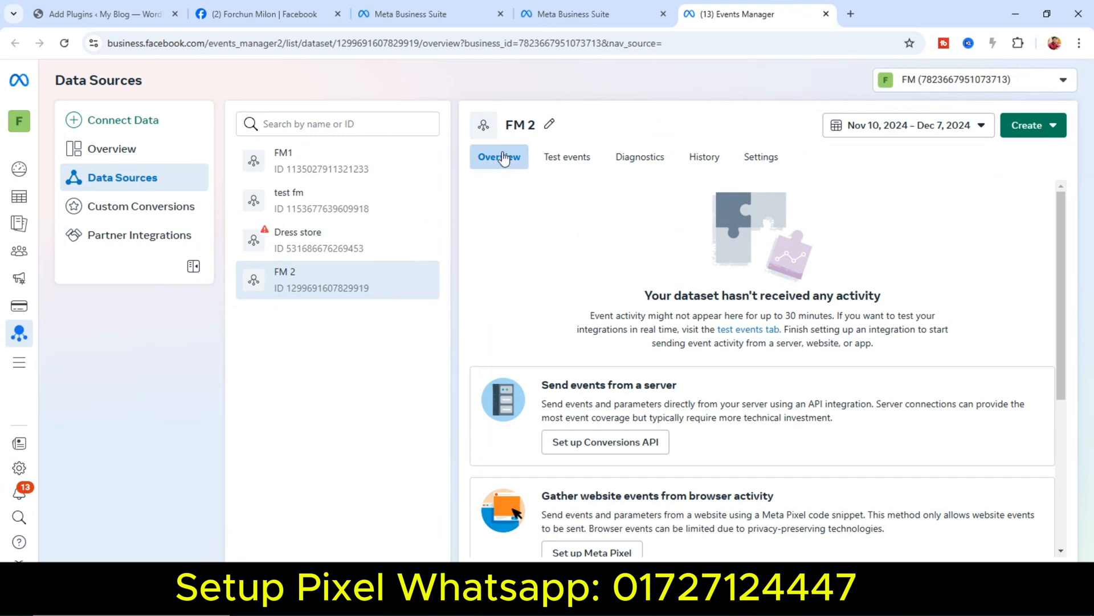
Set up the Meta Pixel for FM 2 by manual code installation and copy its base code.
scroll(639, 344, "down", 1)
scroll(638, 343, "down", 2)
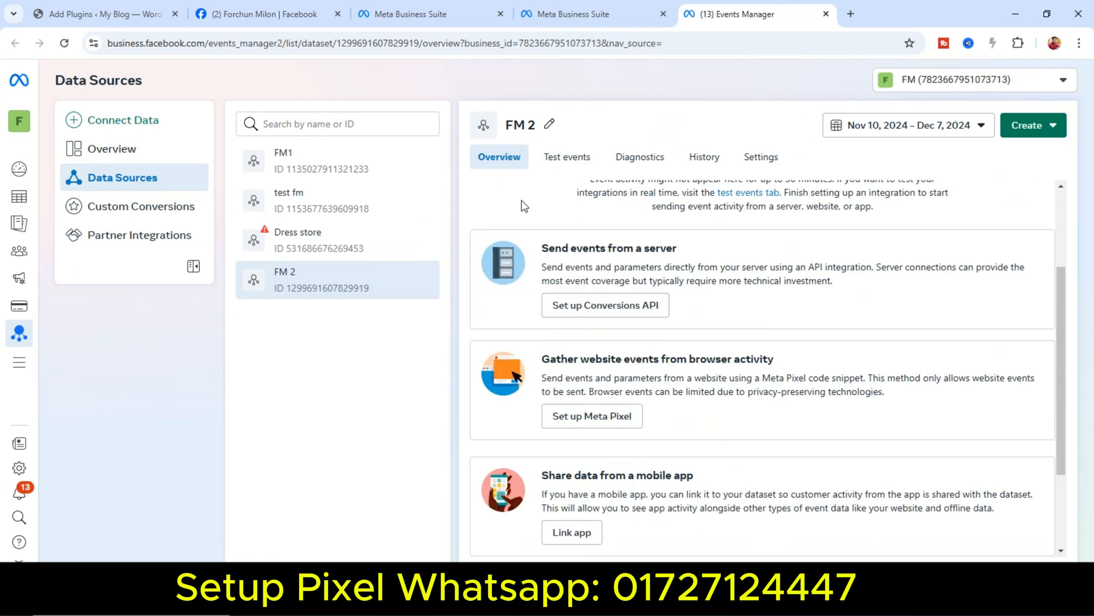
scroll(507, 309, "down", 2)
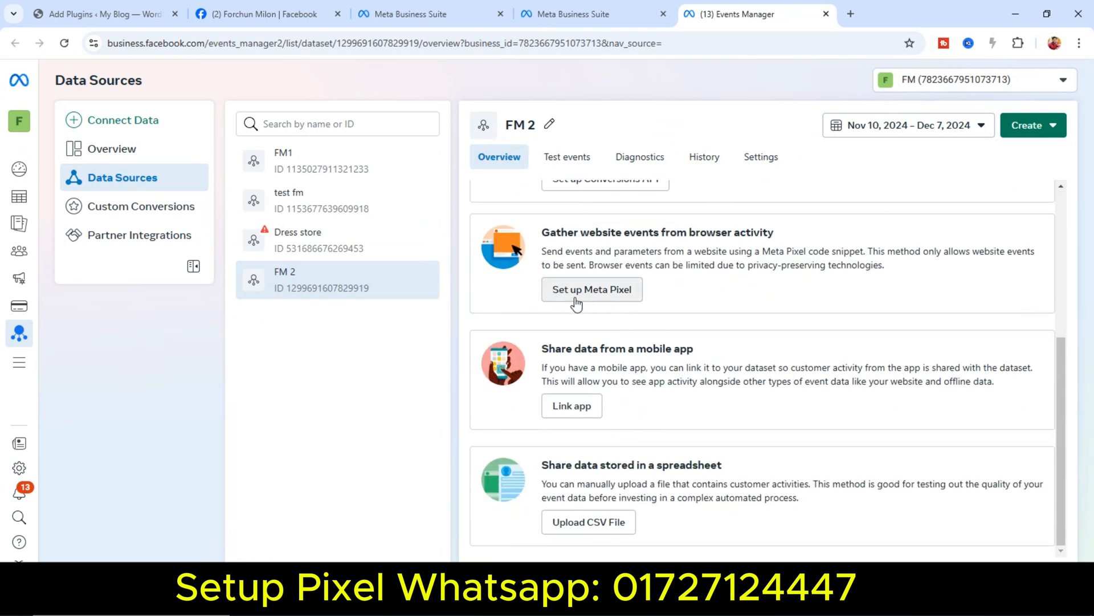
left_click(603, 292)
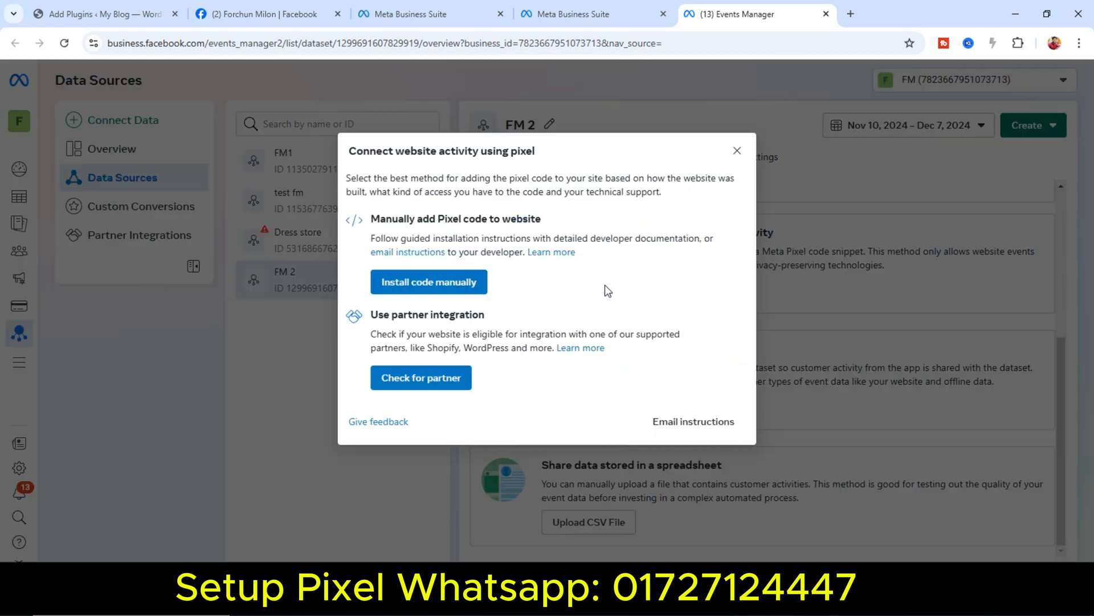
left_click(451, 281)
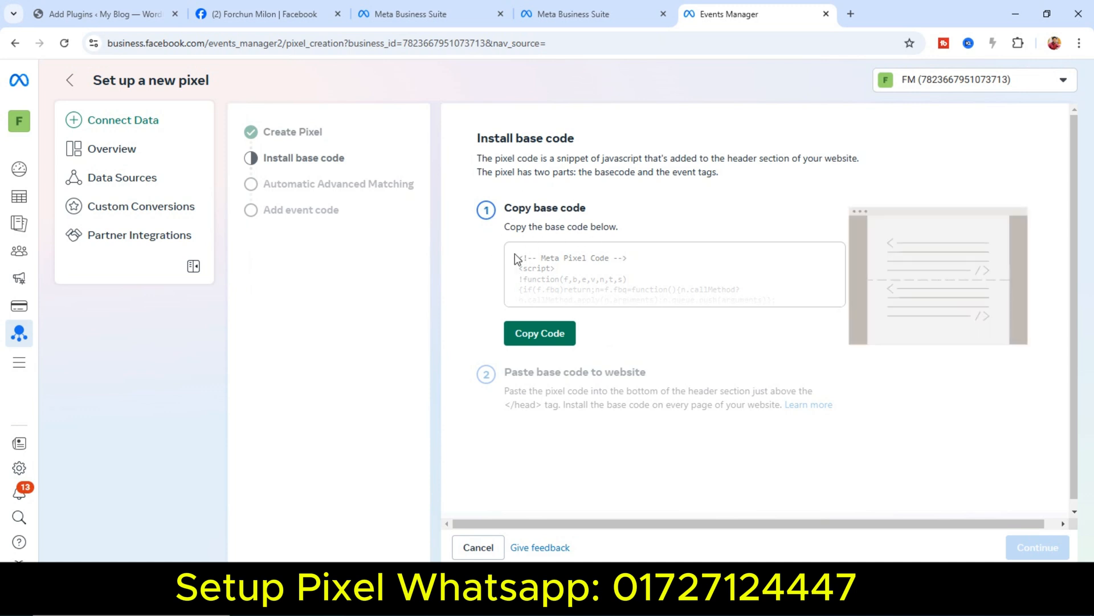
left_click(527, 336)
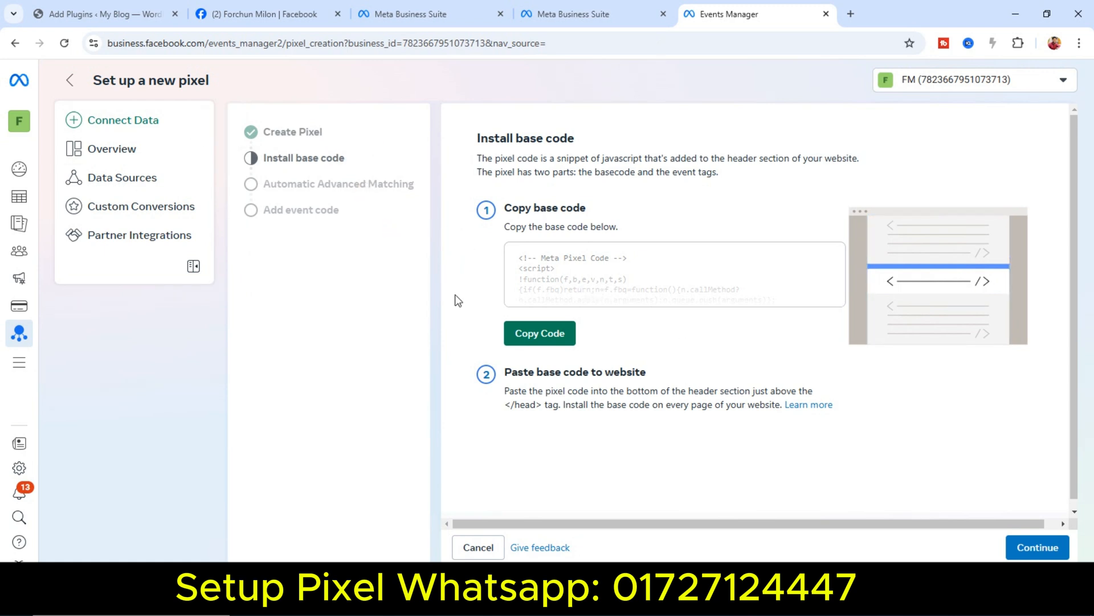
Switch to the WordPress admin and open the theme file editor.
left_click(178, 9)
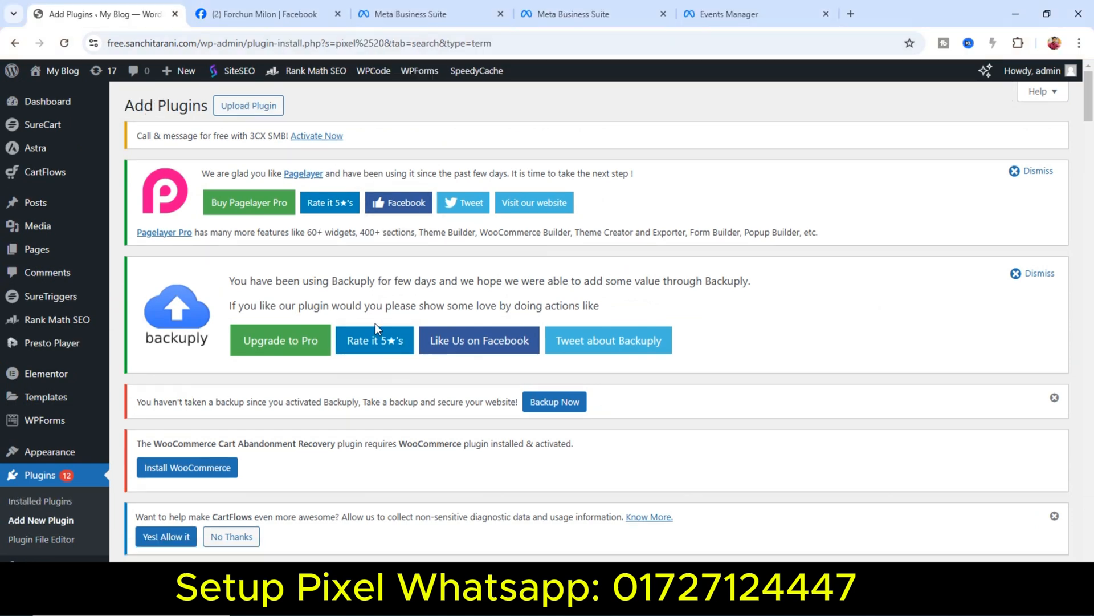
scroll(302, 342, "down", 1)
scroll(296, 343, "up", 1)
mouse_move(61, 451)
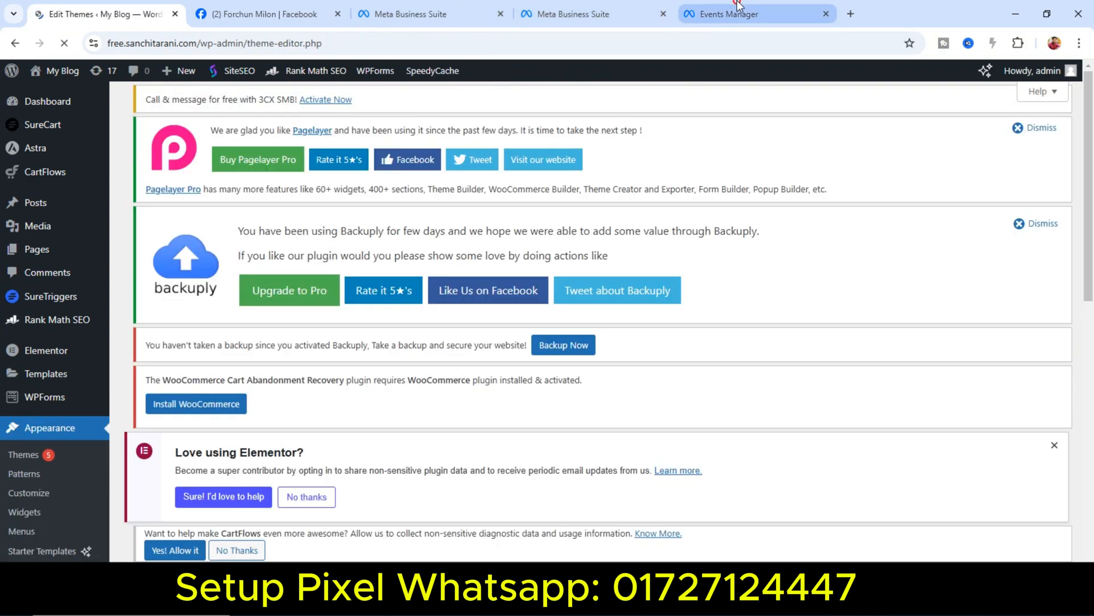
Return to Events Manager and read the Install base code instructions about where the pixel code belongs.
left_click(724, 14)
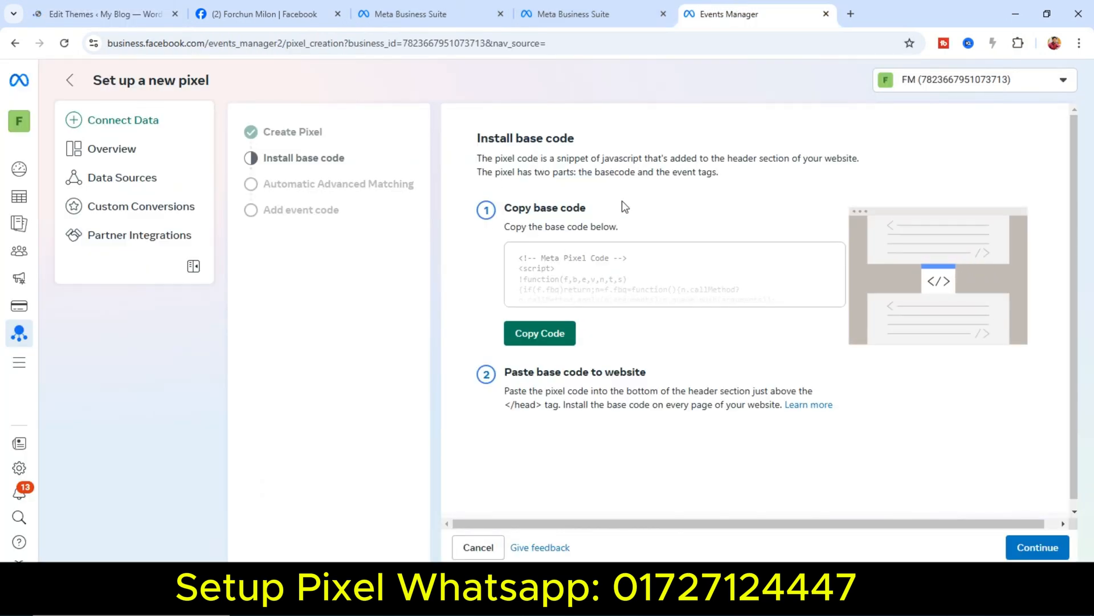
left_click_drag(479, 158, 725, 178)
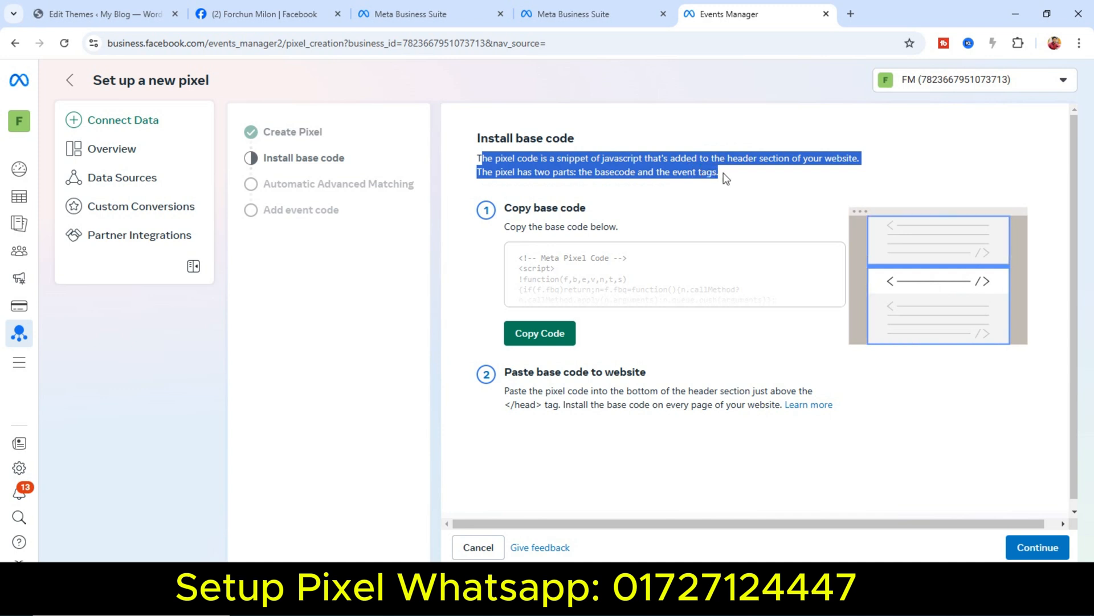
left_click(757, 171)
left_click_drag(728, 155, 802, 163)
left_click(808, 164)
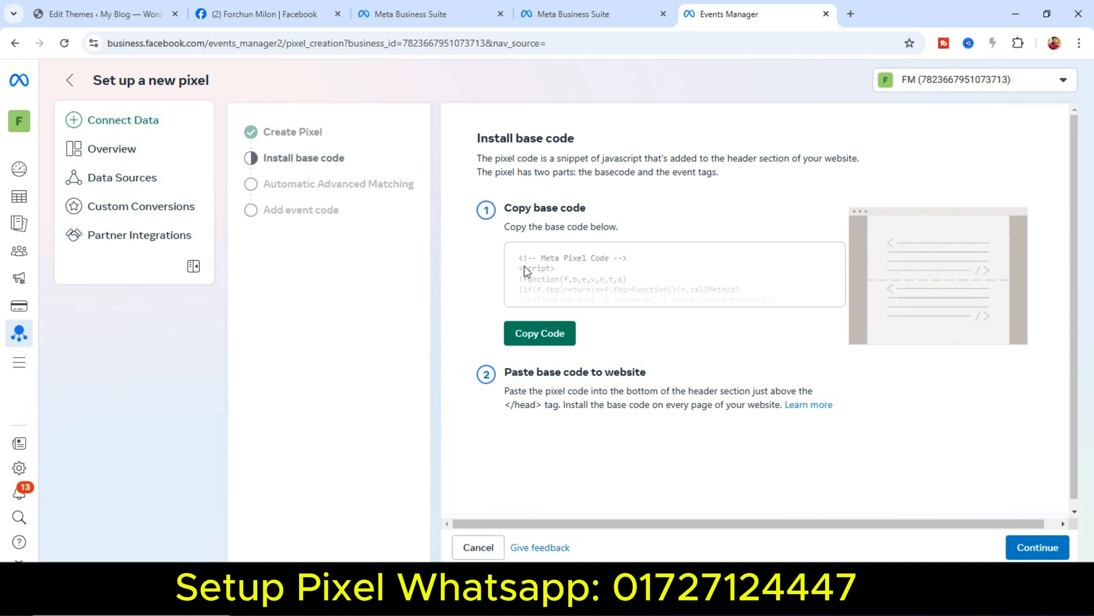
Switch to the WordPress theme file editor and open the Astra theme's header.php file.
left_click(120, 7)
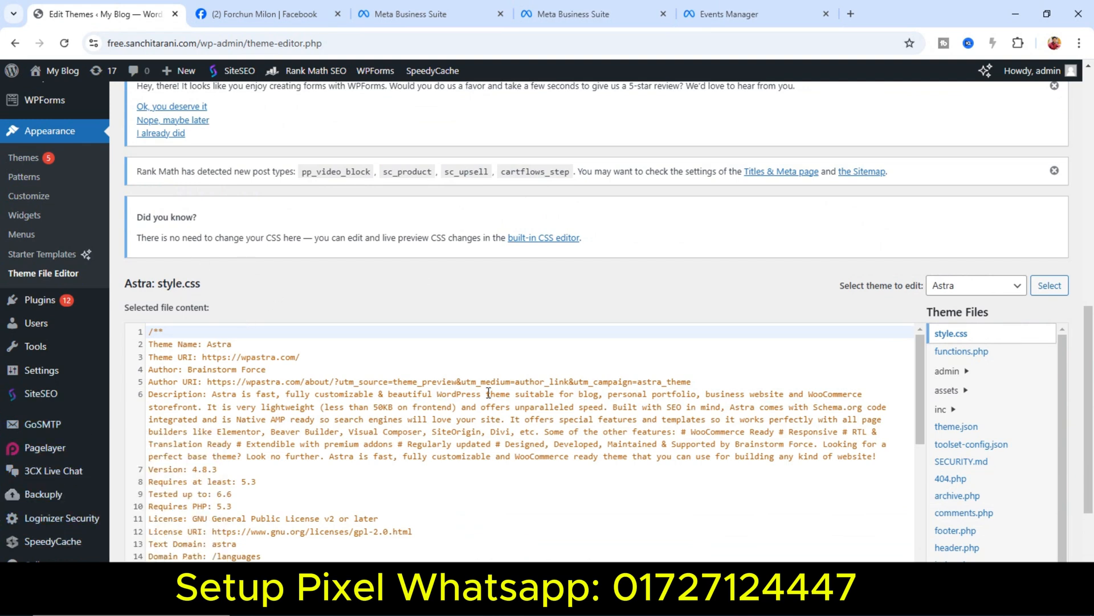
scroll(694, 390, "down", 2)
scroll(1018, 399, "down", 2)
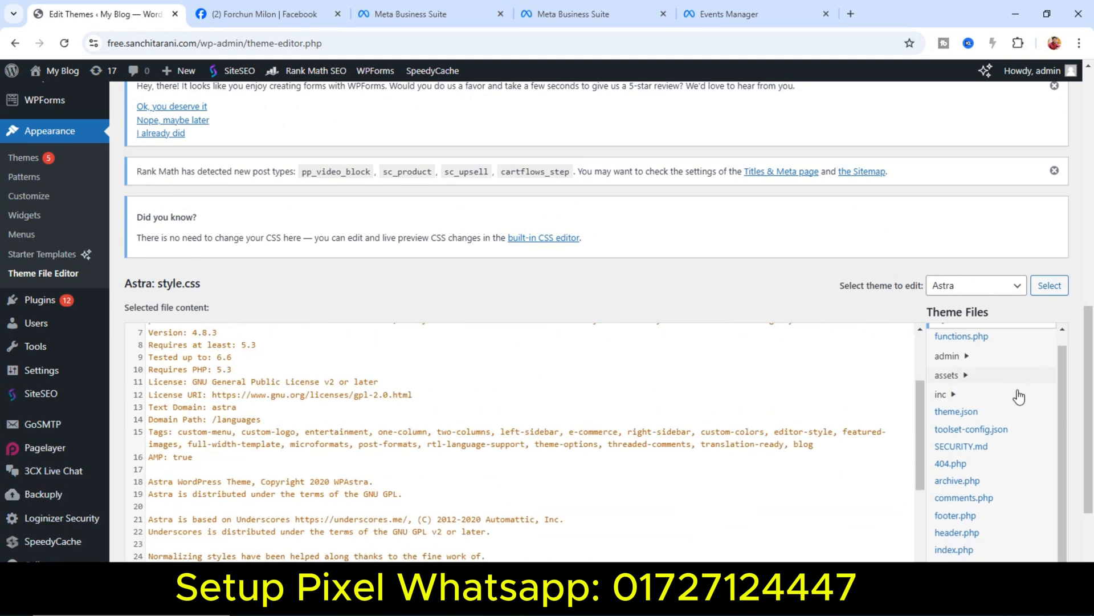
scroll(1013, 441, "up", 2)
scroll(1015, 448, "down", 2)
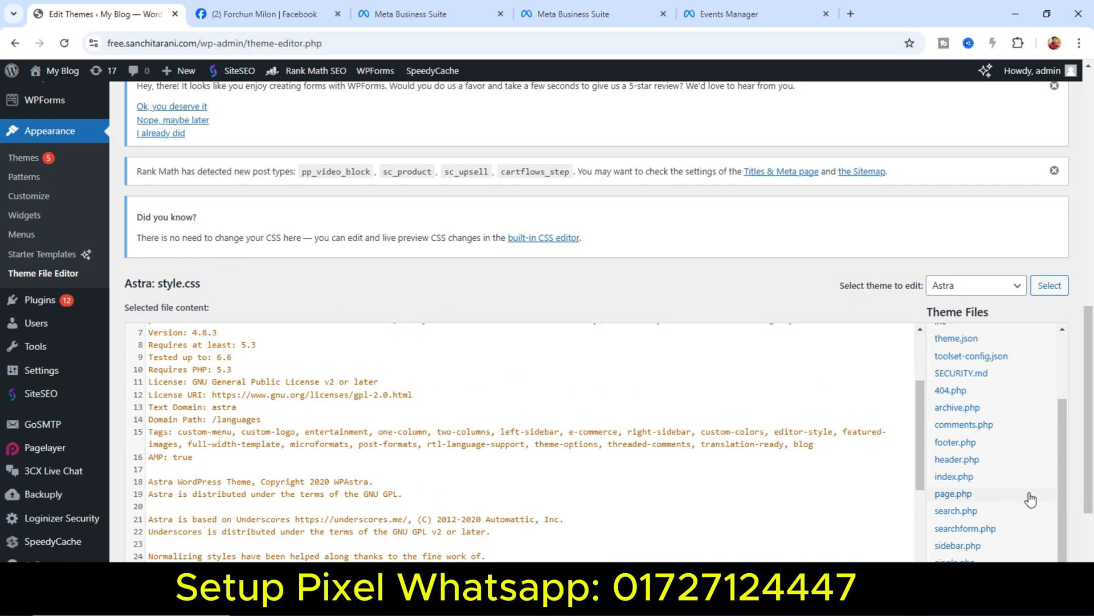
left_click(985, 461)
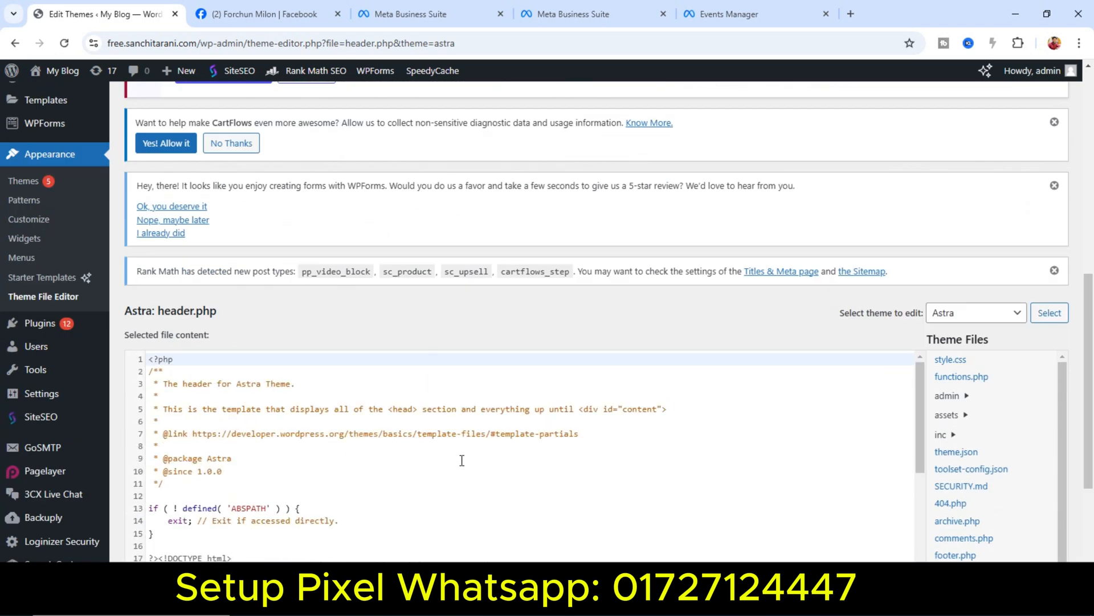
Paste the copied Meta Pixel base code on a new line after the opening <head> tag in header.php and update the file.
scroll(798, 310, "down", 3)
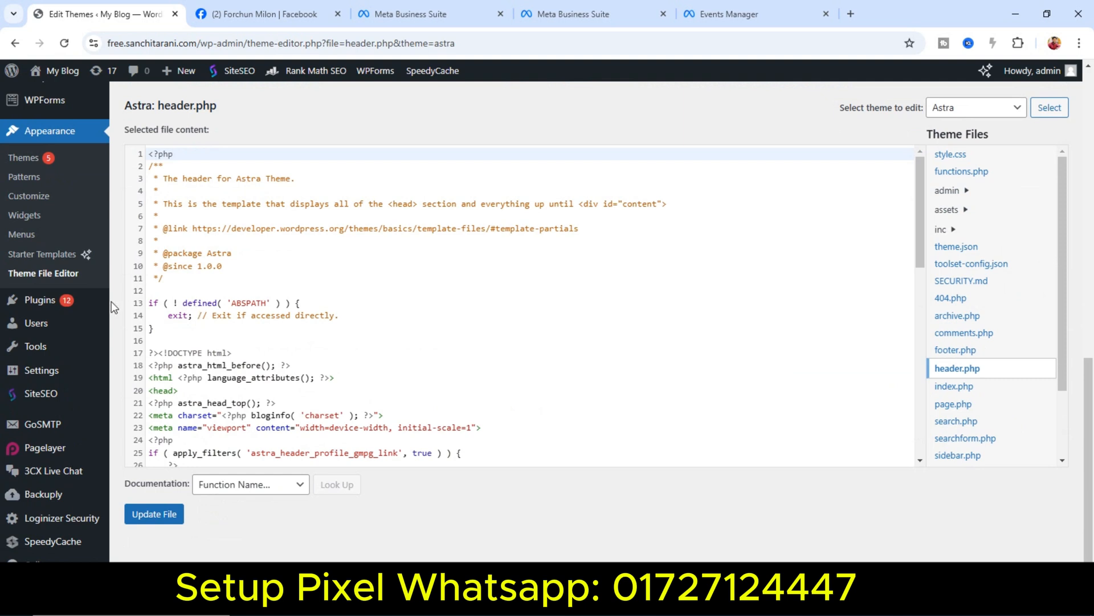
scroll(258, 354, "down", 1)
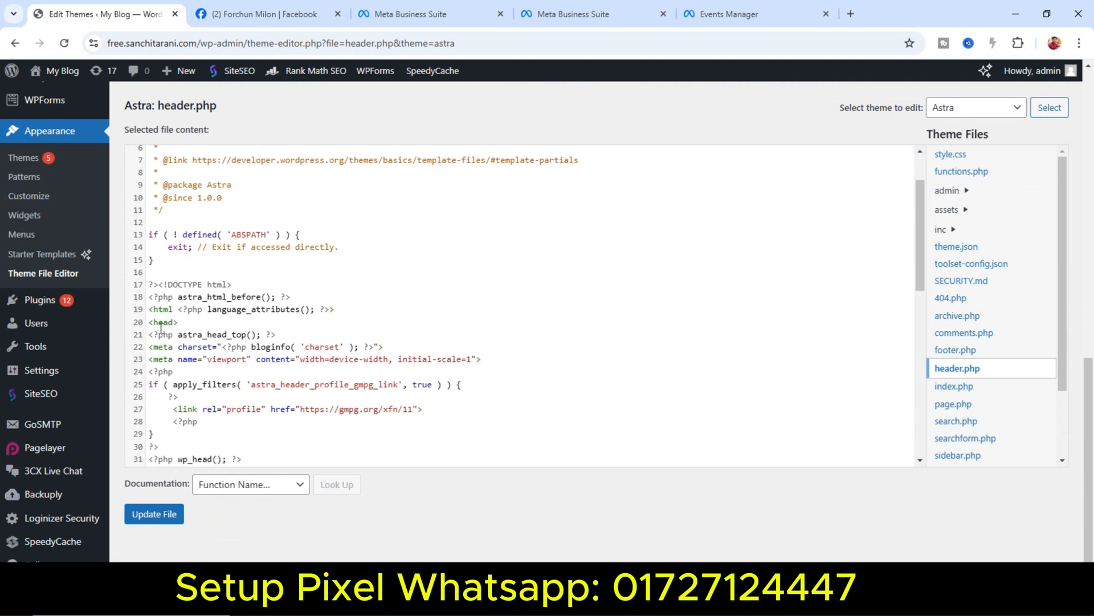
left_click(190, 326)
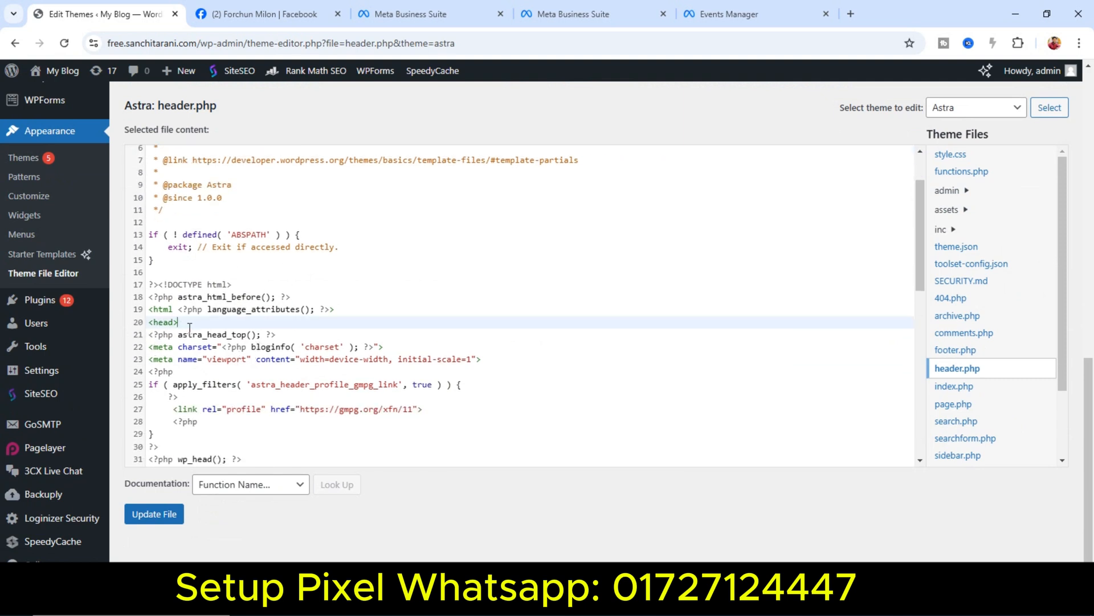
key("Return")
key("Return")
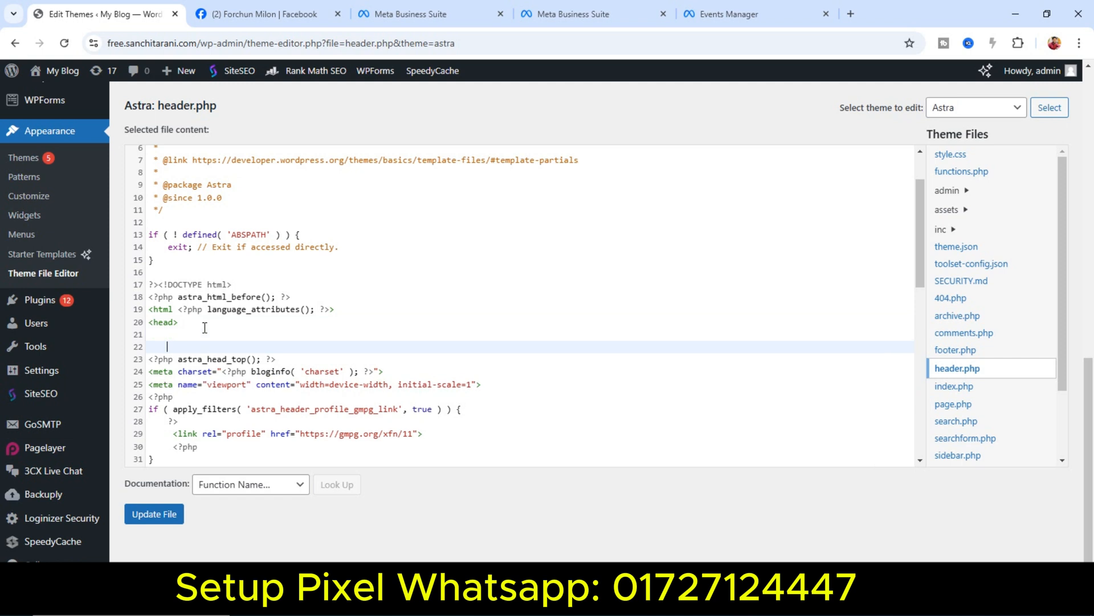
key("Return")
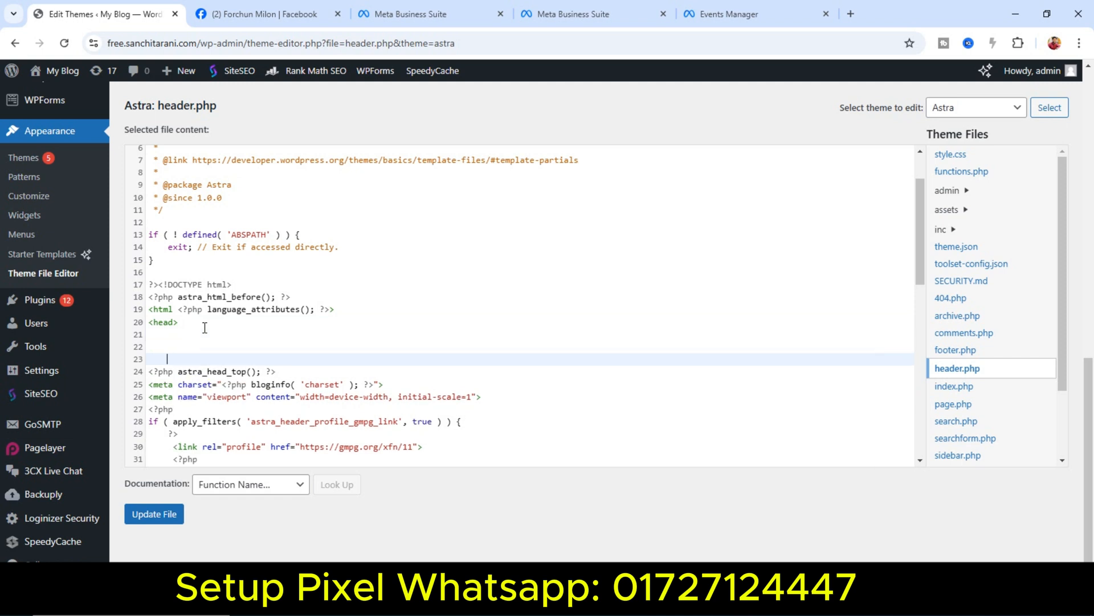
left_click(174, 343)
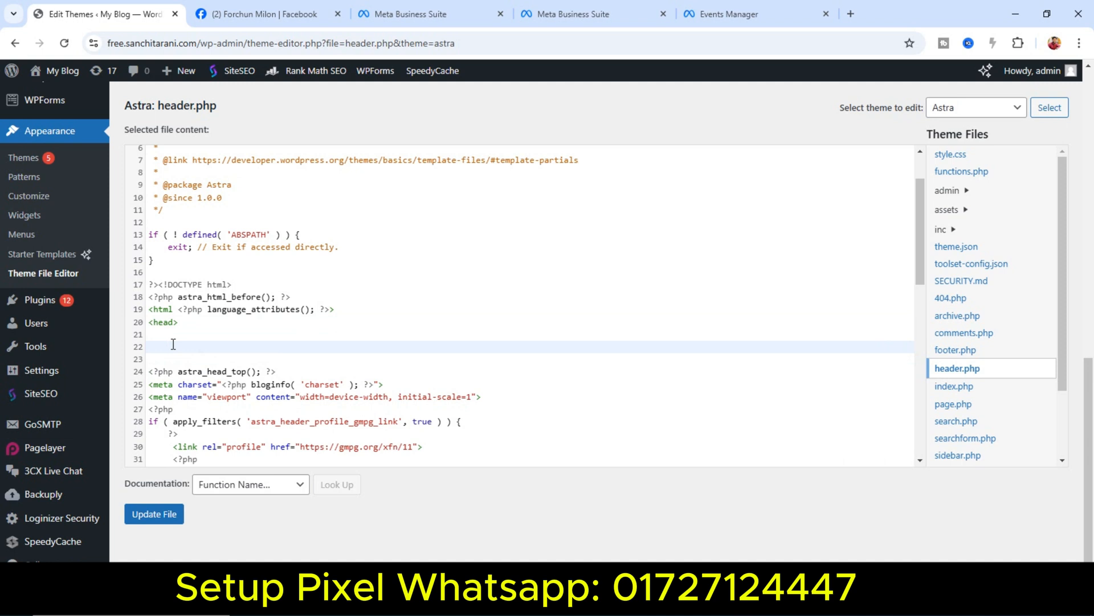
key("ctrl+v")
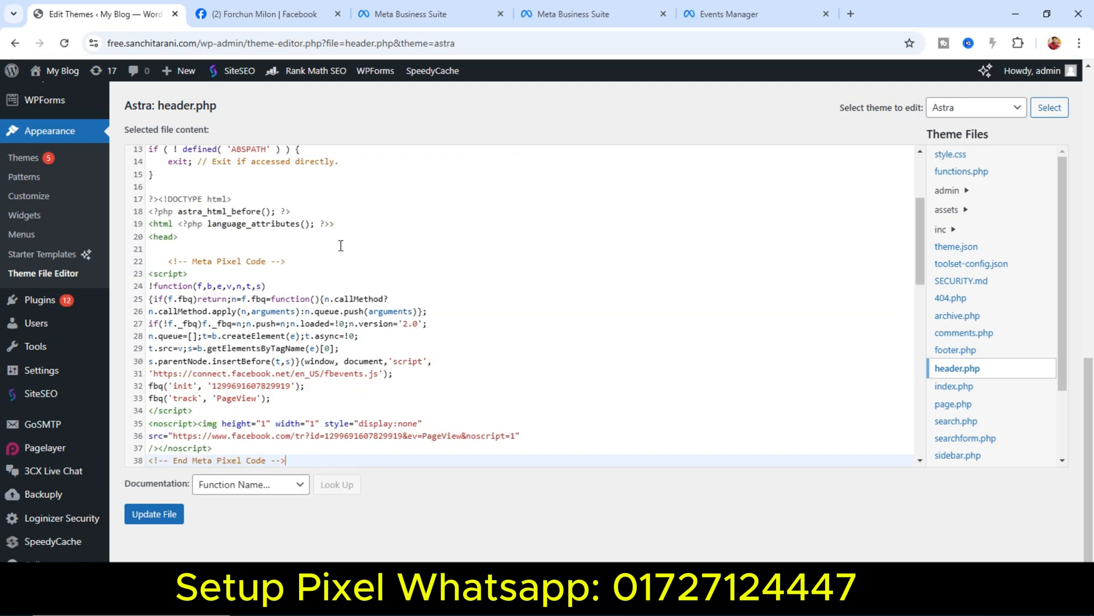
left_click(173, 517)
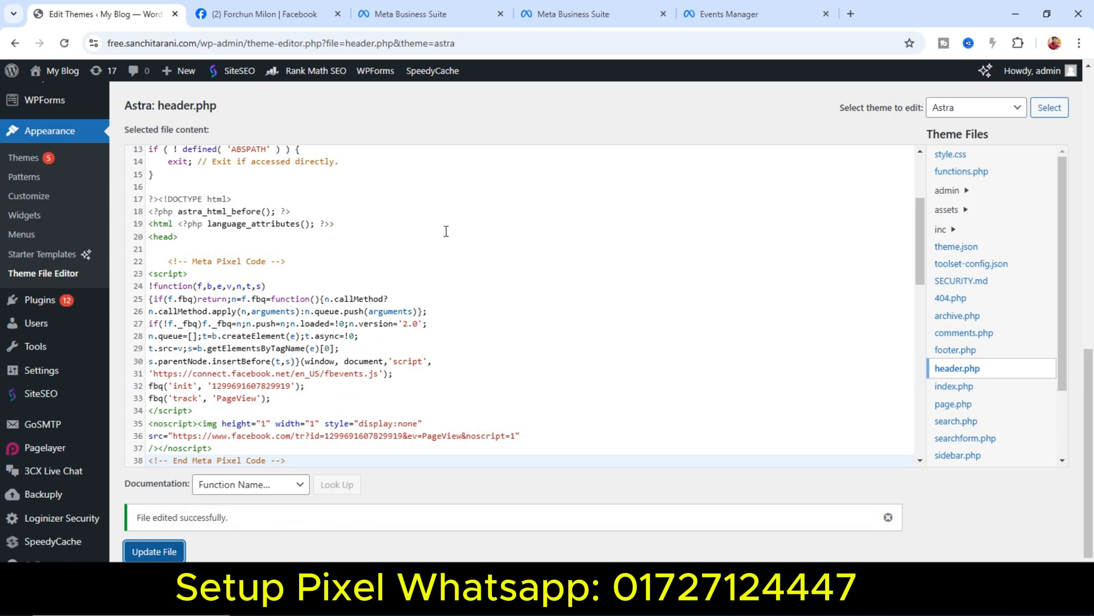
Return to Events Manager and finish the pixel setup with Automatic Advanced Matching off, ending at the pixel overview.
left_click(743, 12)
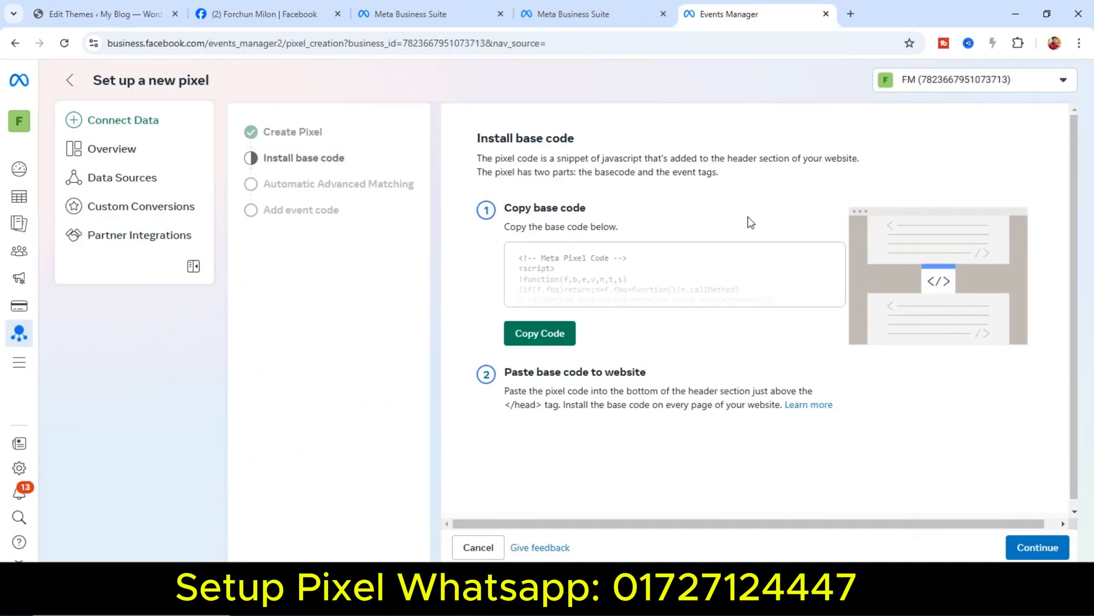
left_click(1038, 546)
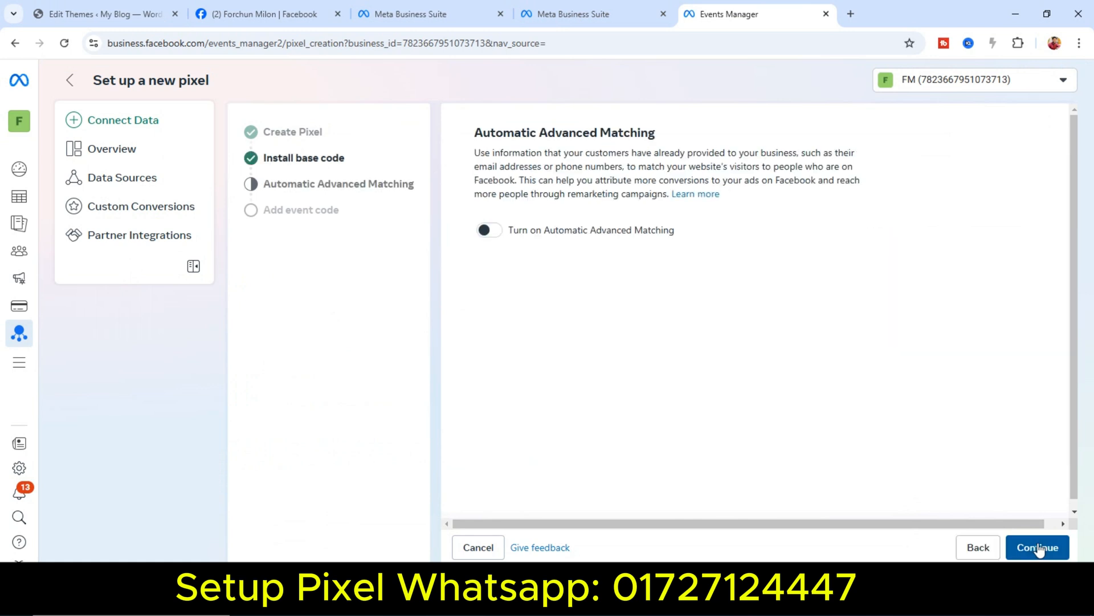
left_click(510, 236)
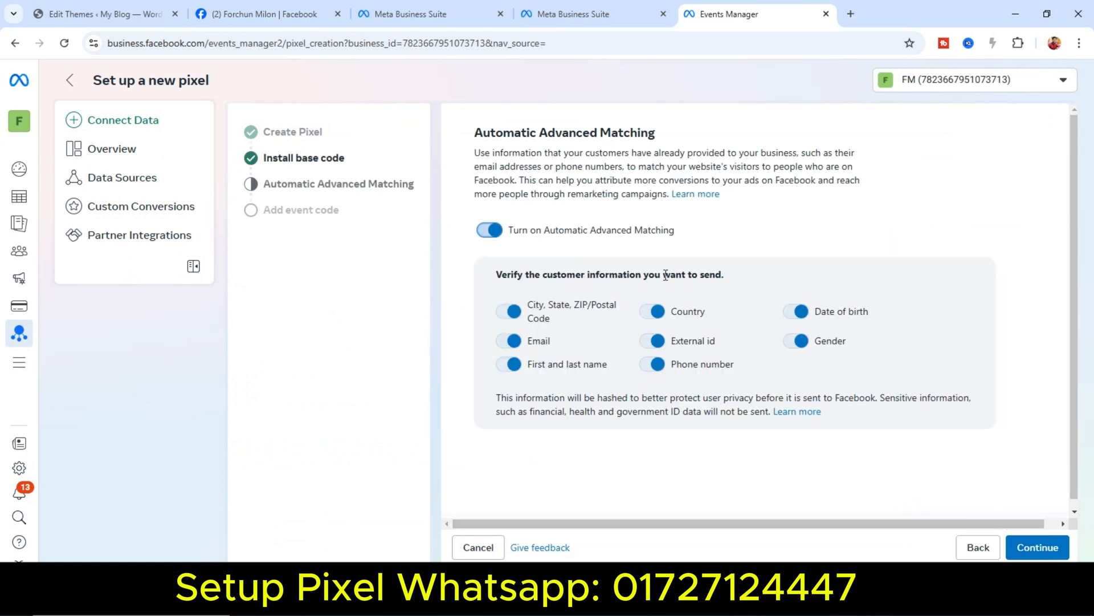
left_click(497, 240)
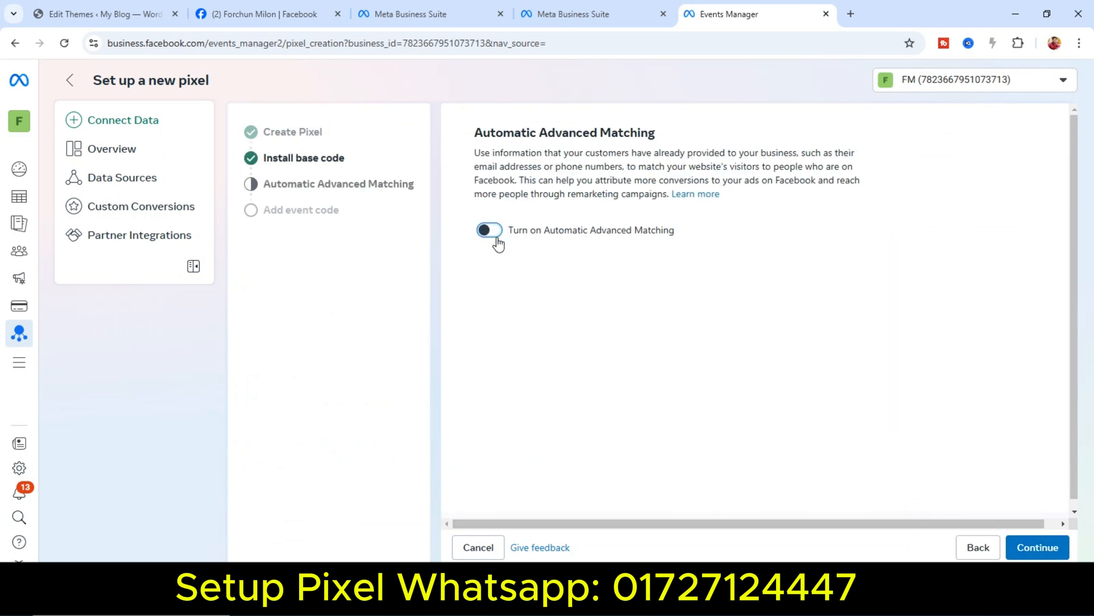
left_click(1038, 547)
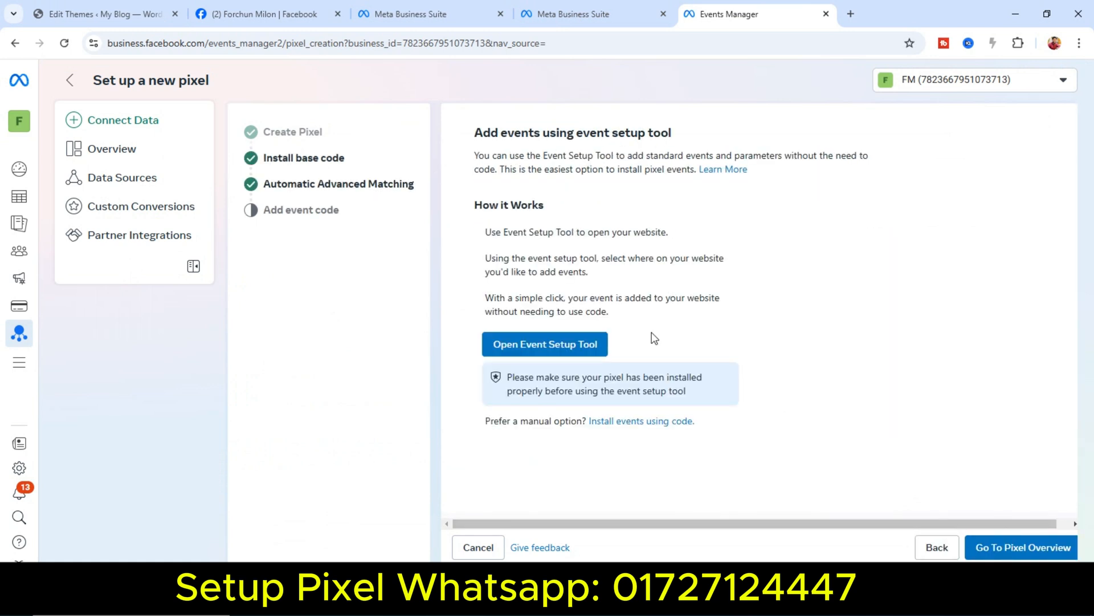
left_click(1029, 549)
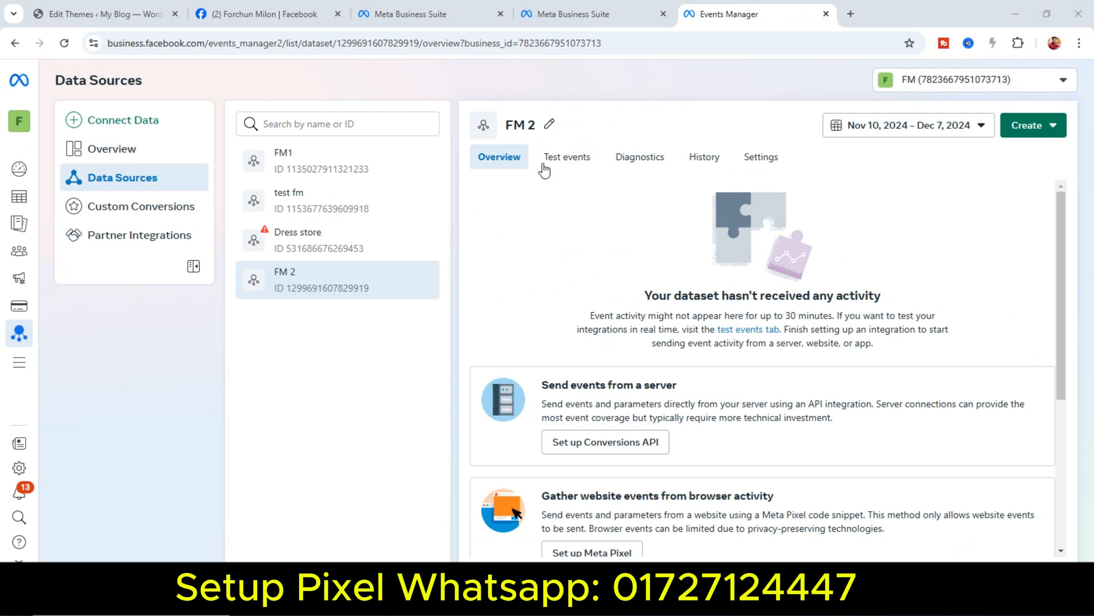
Open FM 2's test events and expand the section for confirming the website's events.
left_click(567, 161)
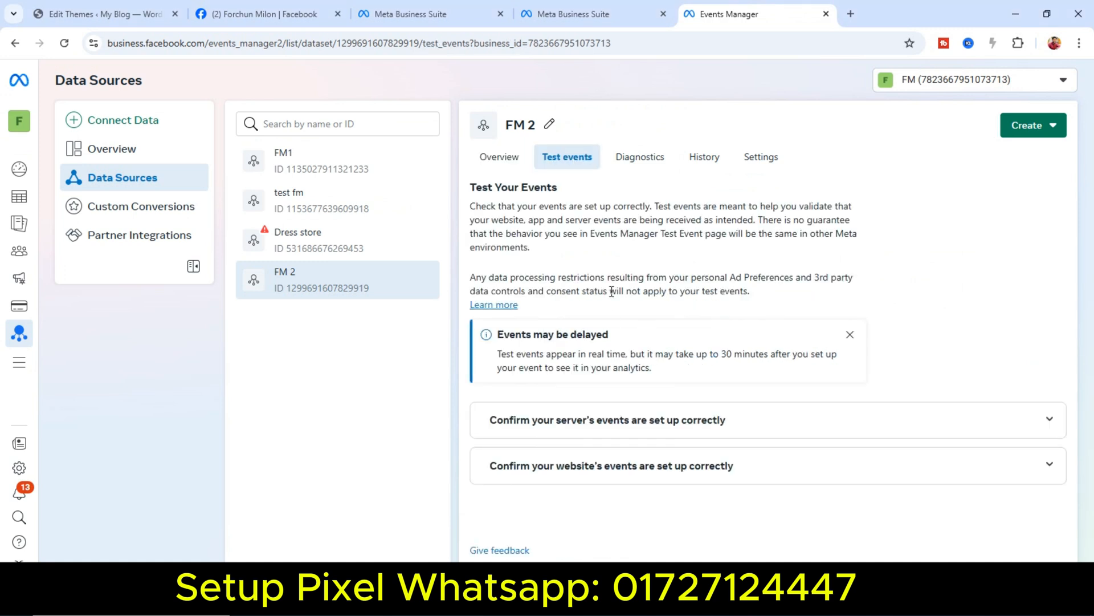
left_click(677, 481)
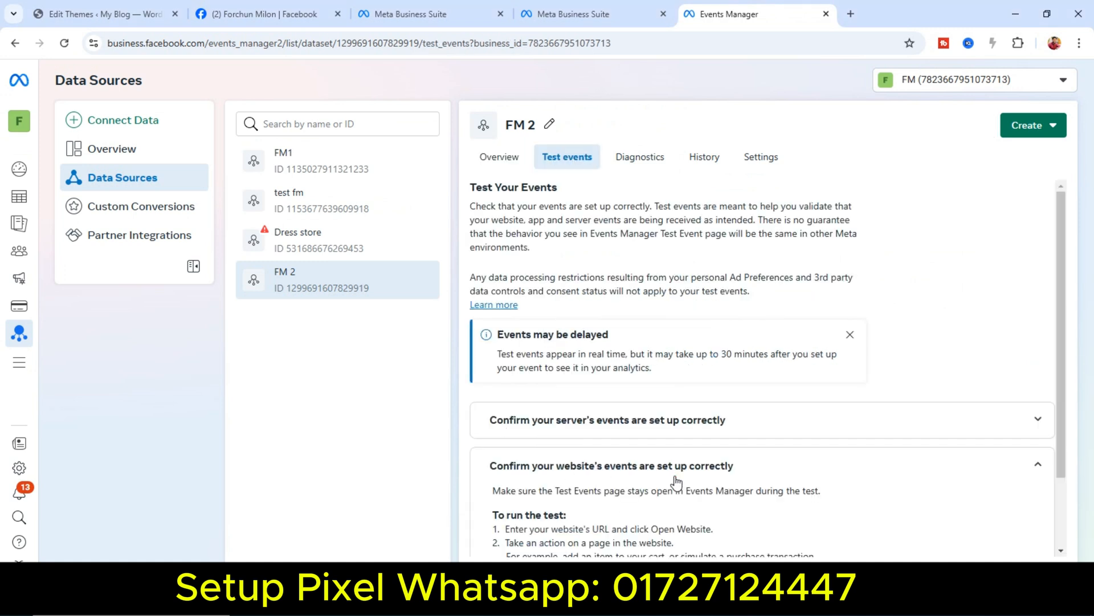
scroll(677, 482, "down", 2)
scroll(675, 480, "down", 1)
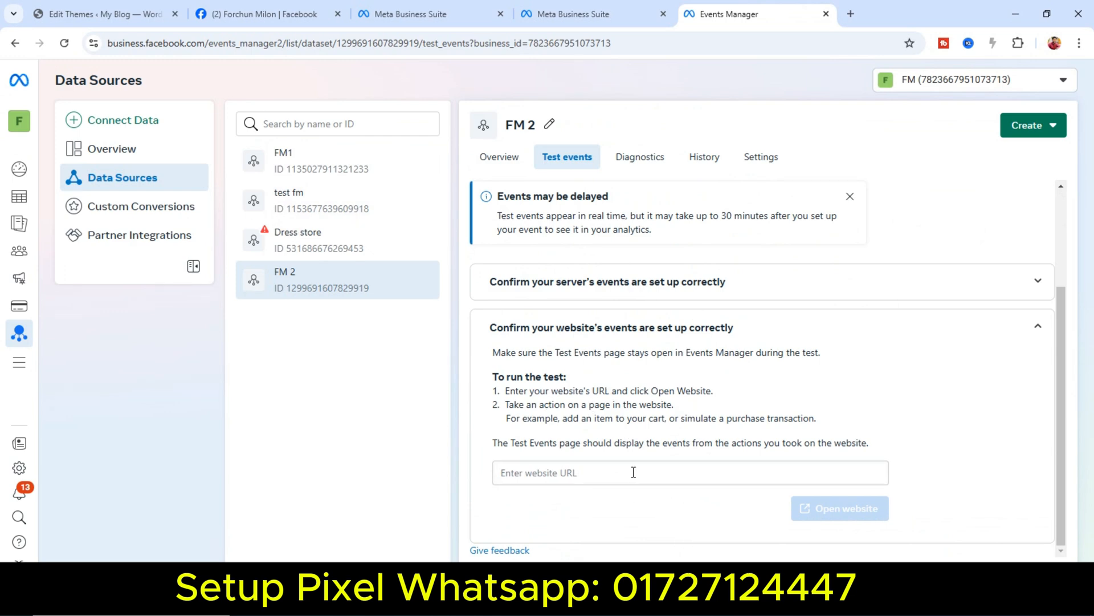
left_click(594, 472)
left_click(109, 7)
left_click(197, 41)
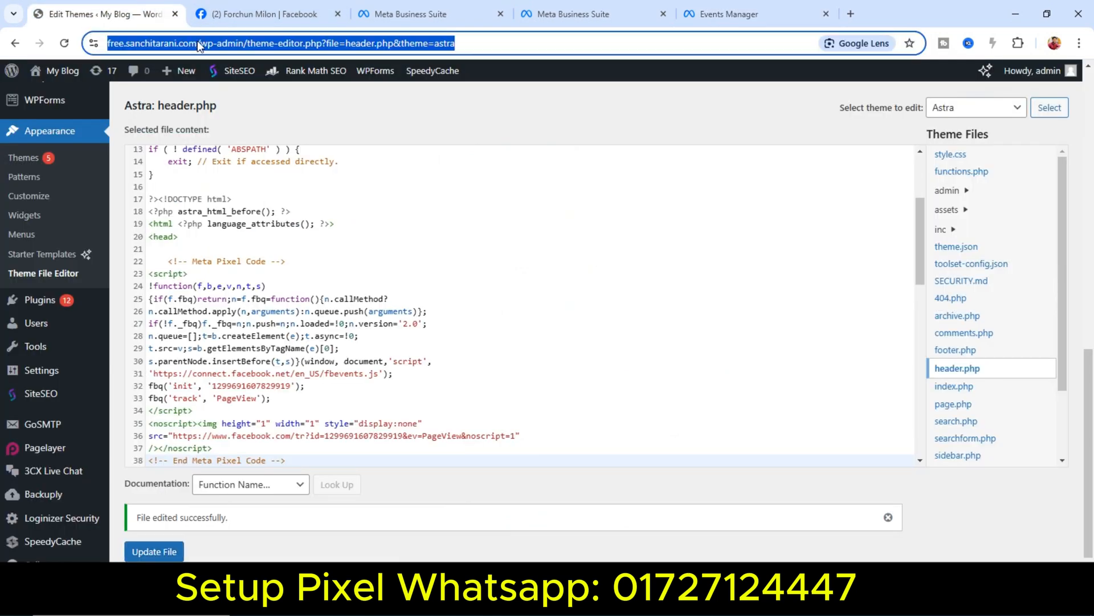
left_click(234, 44)
left_click_drag(228, 44, 106, 44)
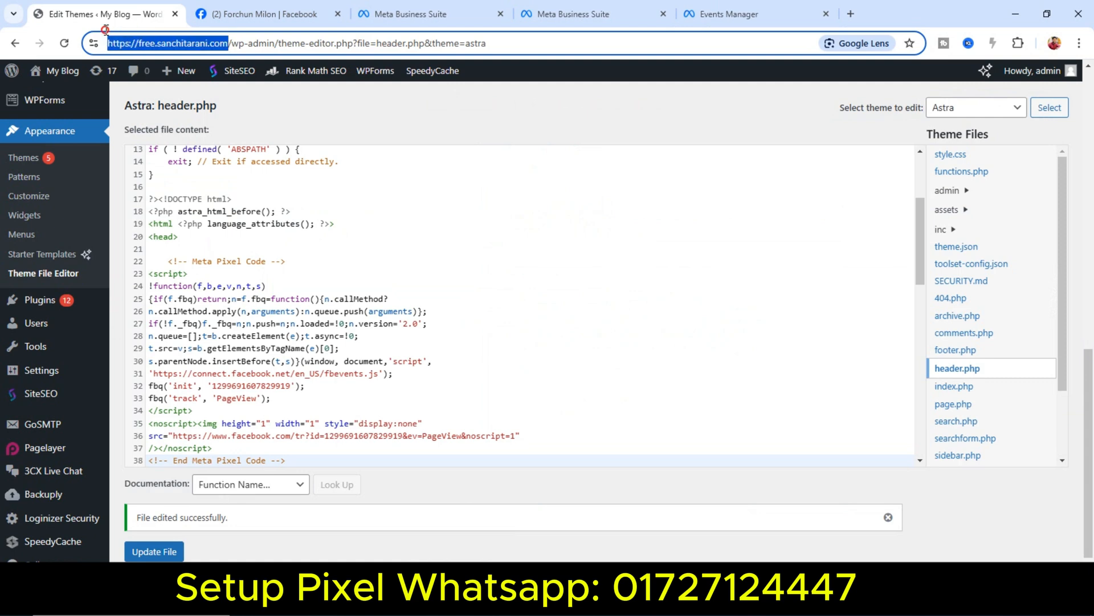
right_click(181, 45)
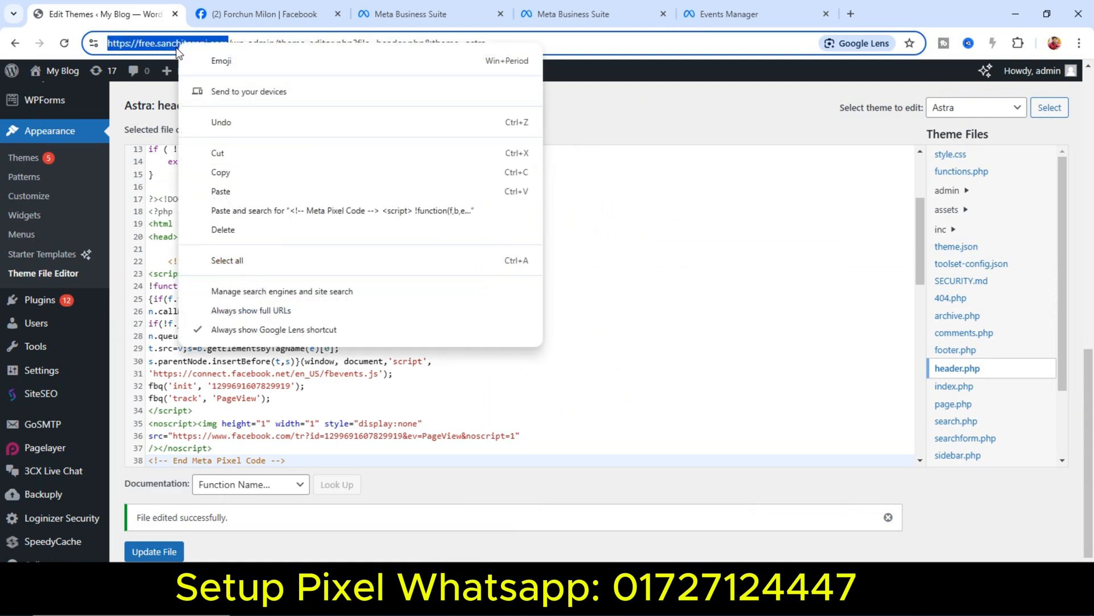
left_click(254, 171)
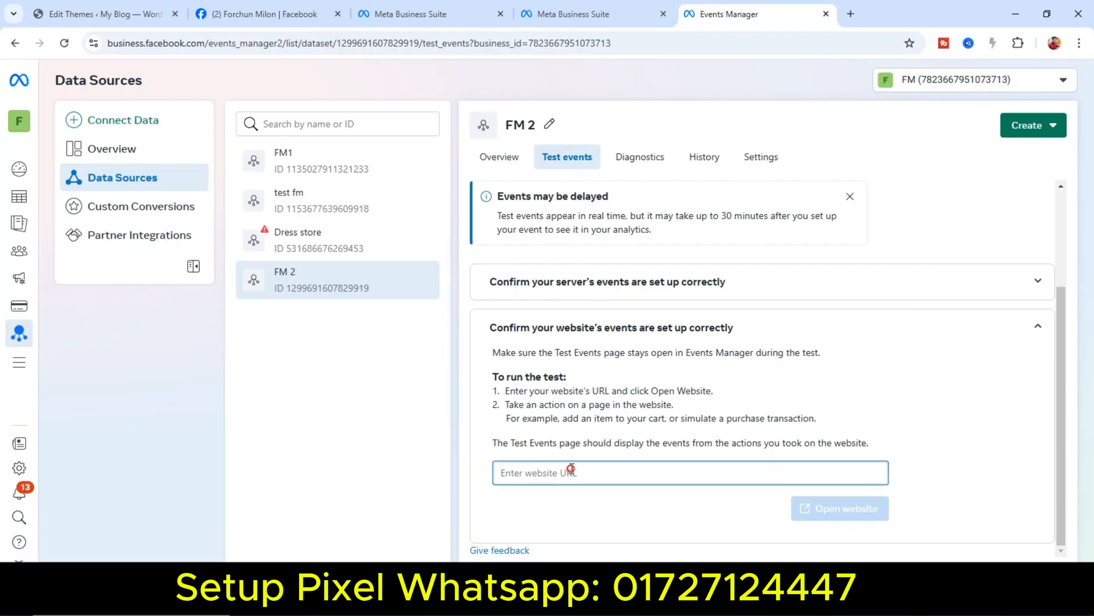
right_click(570, 472)
left_click(616, 281)
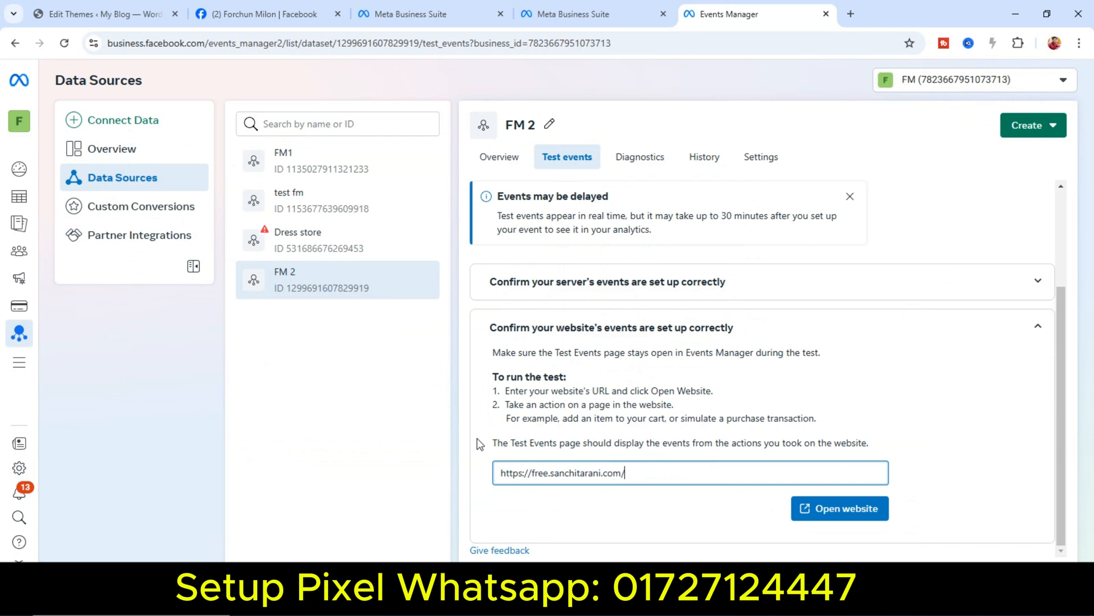
left_click(866, 520)
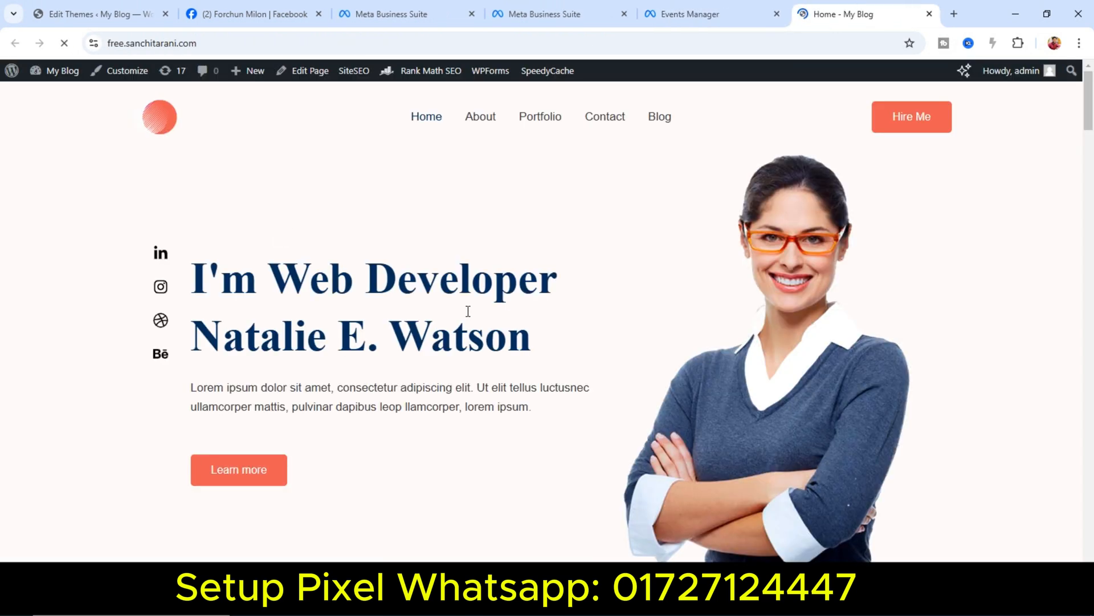
Browse the site's home page and visit its About page to generate test page views.
scroll(506, 300, "down", 10)
scroll(503, 354, "up", 10)
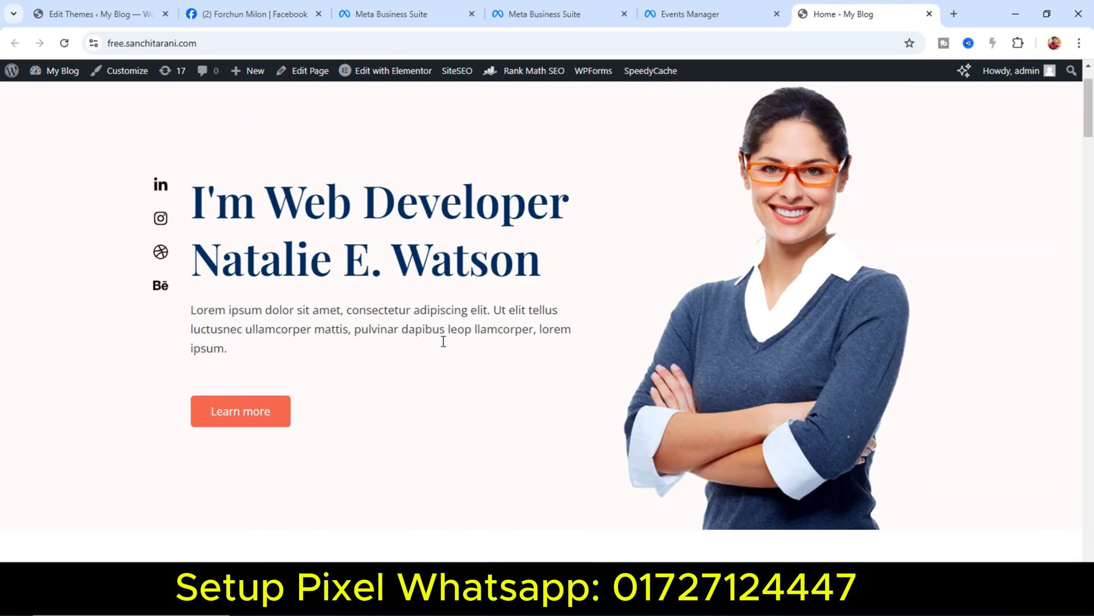
left_click(485, 120)
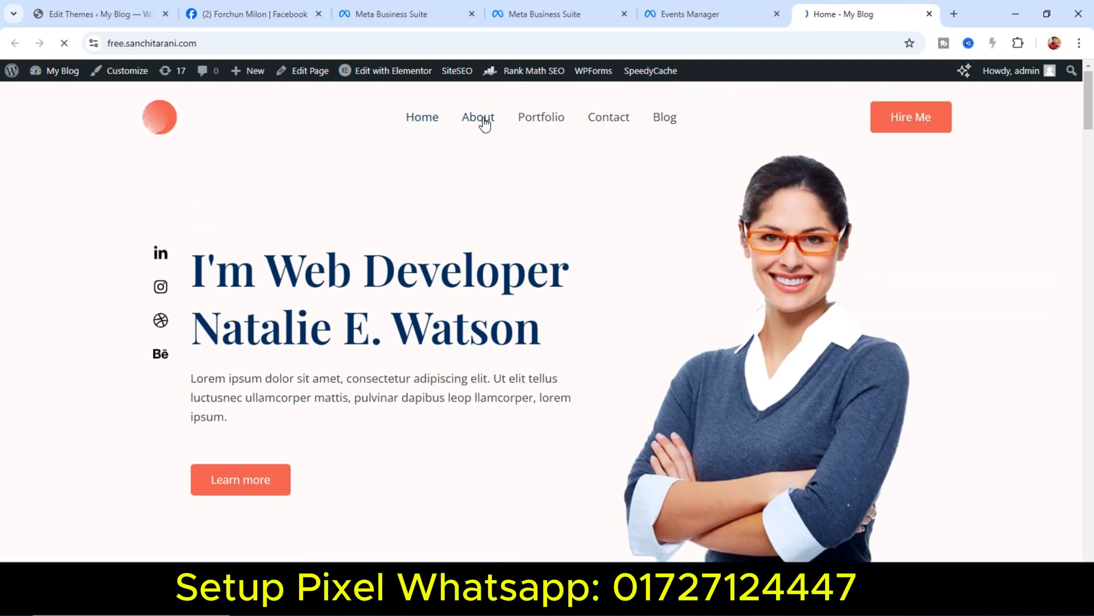
scroll(535, 306, "down", 15)
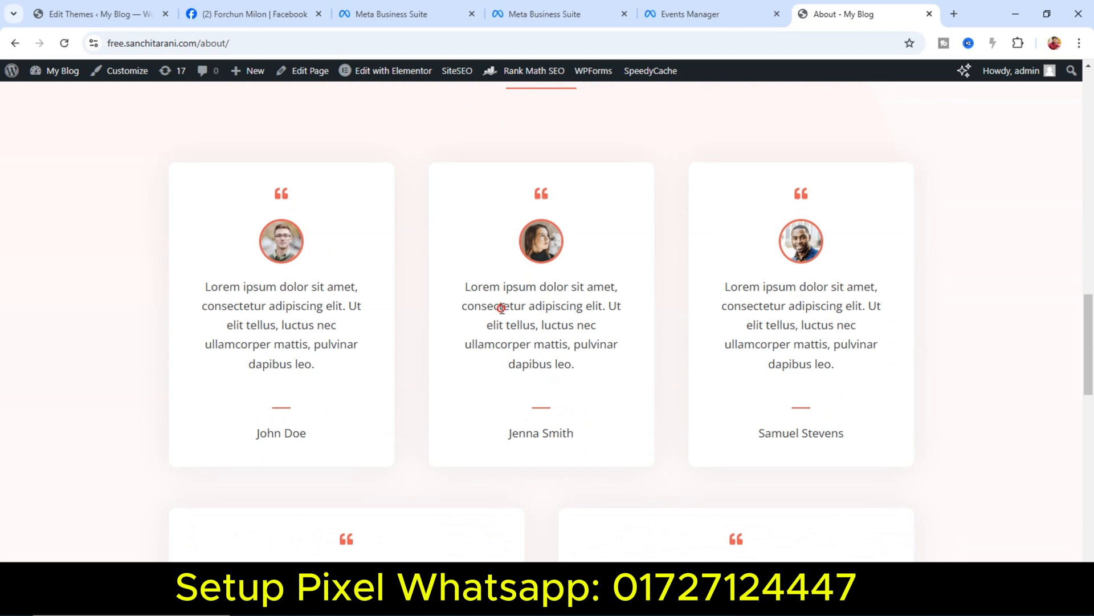
scroll(533, 307, "down", 12)
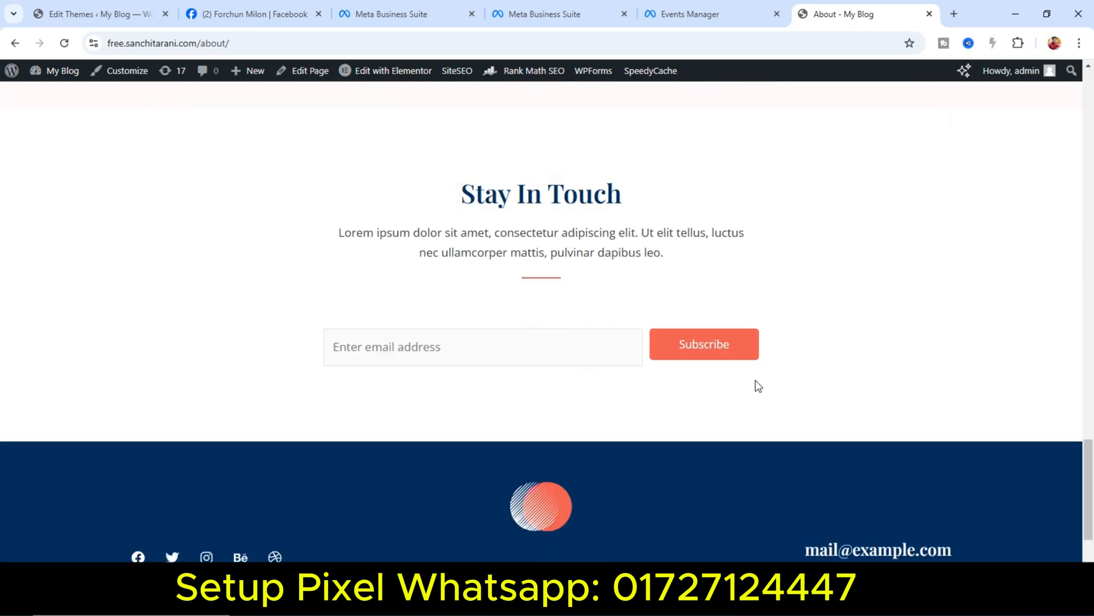
scroll(756, 383, "up", 12)
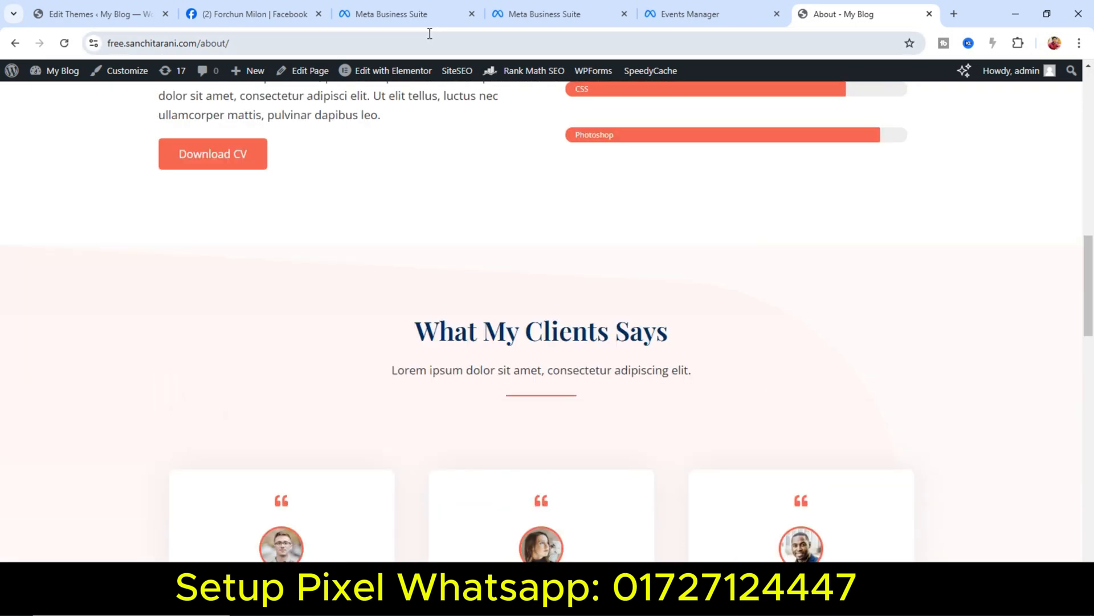
Return to Events Manager and examine the received test events, expanding the details of the latest PageView event.
left_click(696, 4)
scroll(697, 448, "down", 1)
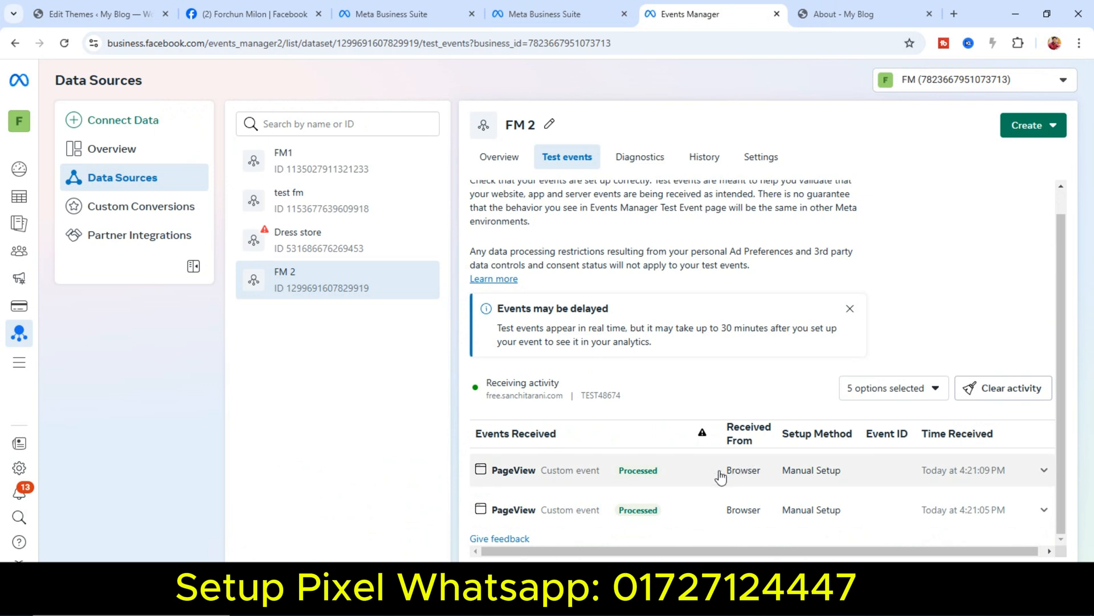
left_click_drag(721, 476, 772, 491)
scroll(715, 491, "down", 1)
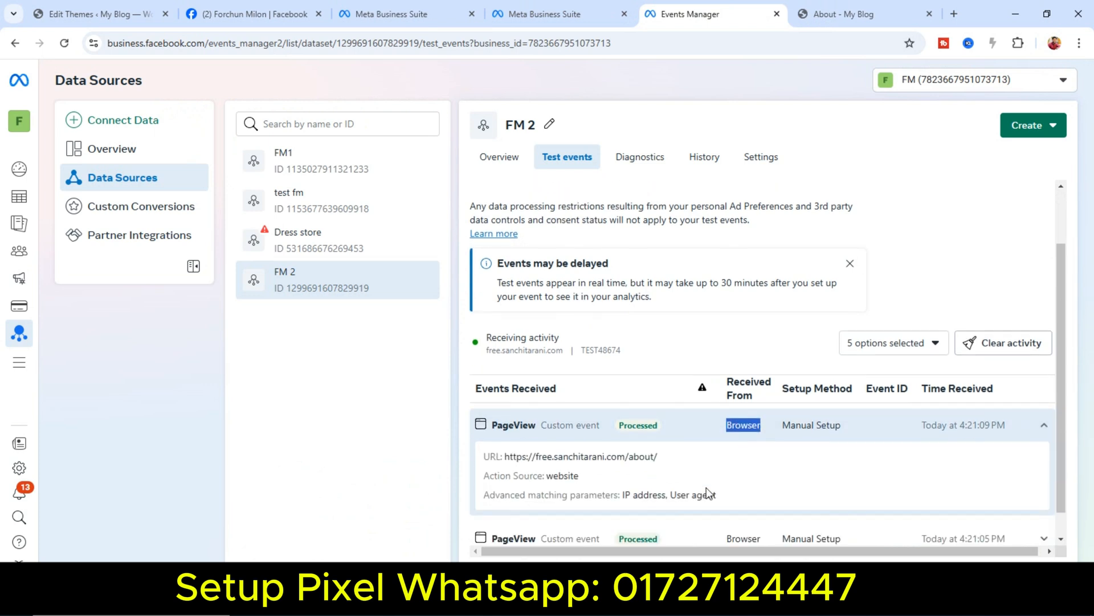
scroll(706, 494, "down", 1)
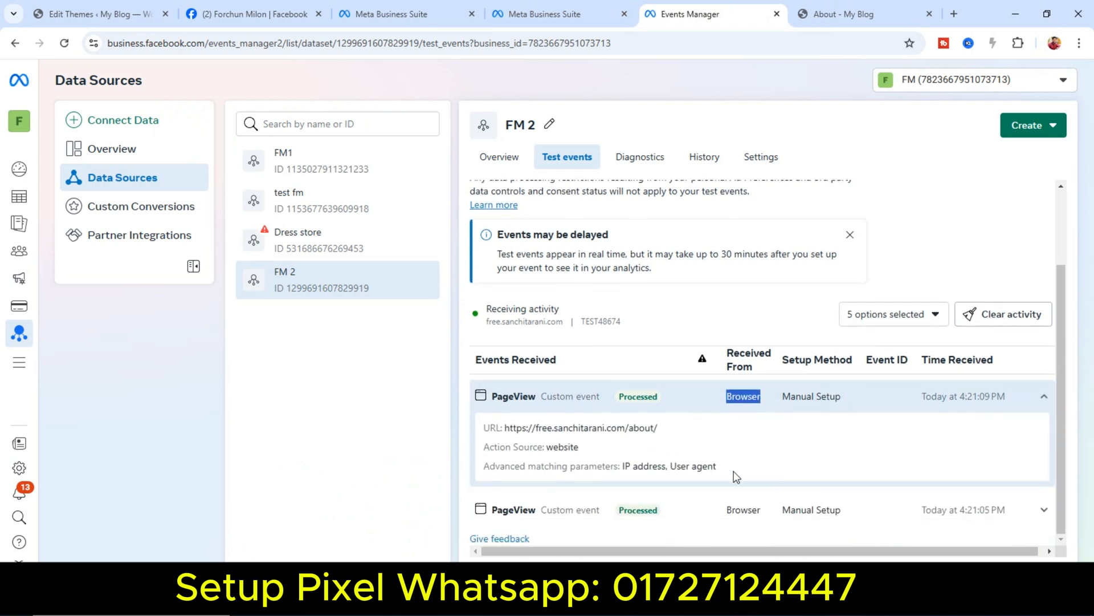
Check the visited About page on the website, then return to FM 2's test events and review them.
left_click(837, 14)
scroll(560, 199, "up", 10)
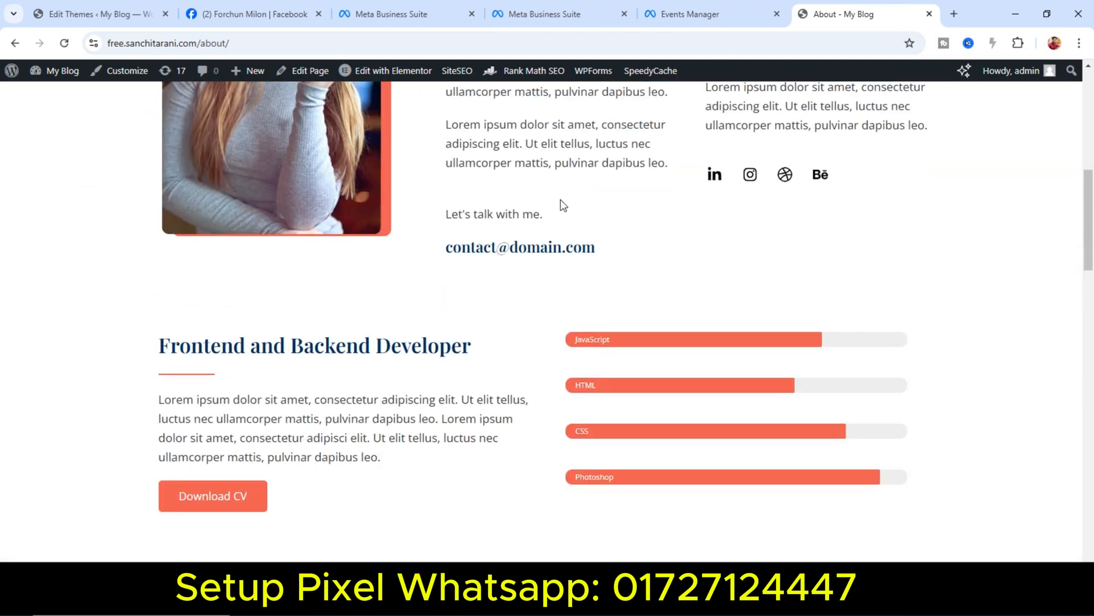
scroll(560, 200, "up", 1)
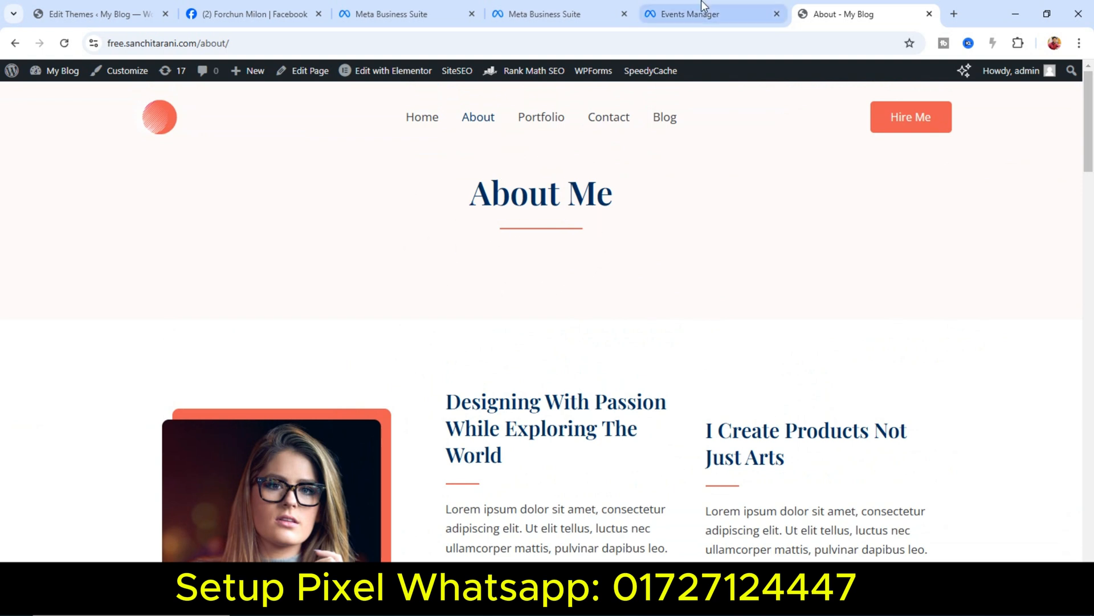
left_click(688, 11)
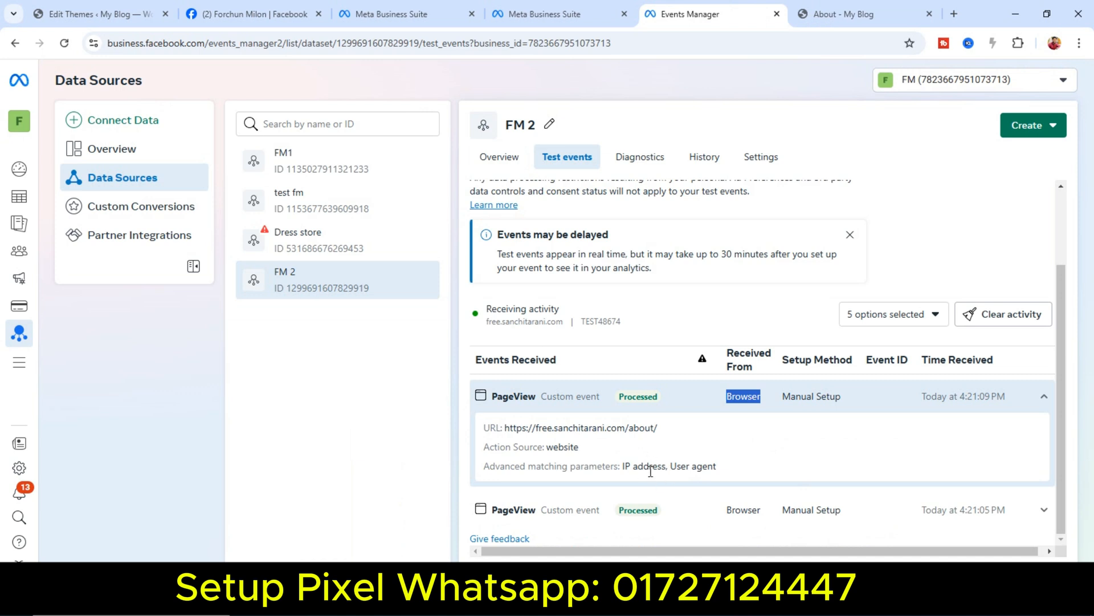
scroll(653, 451, "up", 1)
scroll(684, 428, "up", 1)
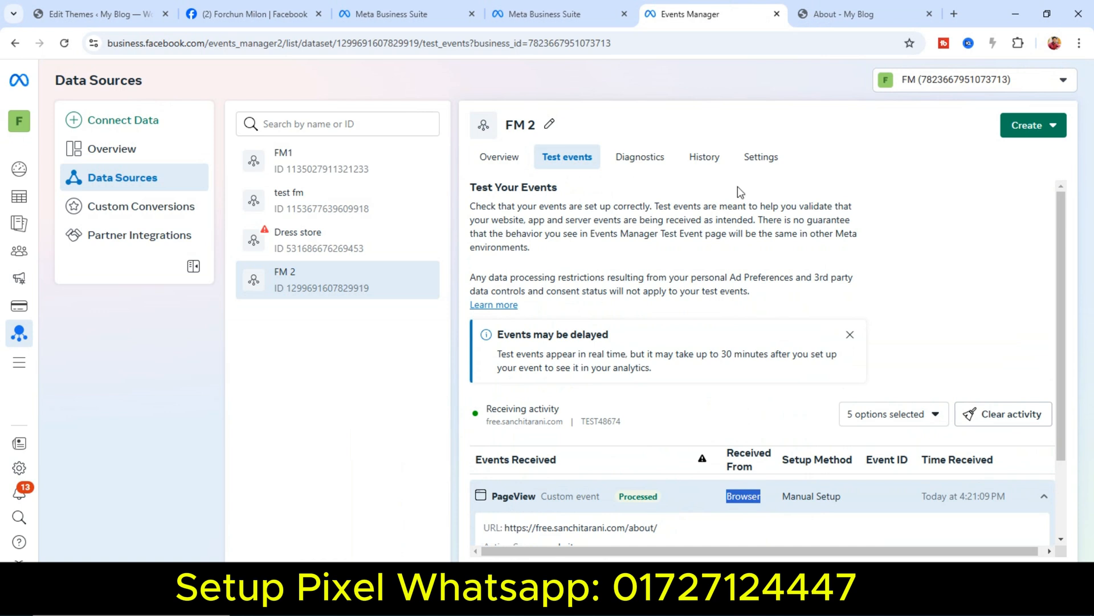
Open FM 2's settings and copy its dataset ID.
left_click(763, 159)
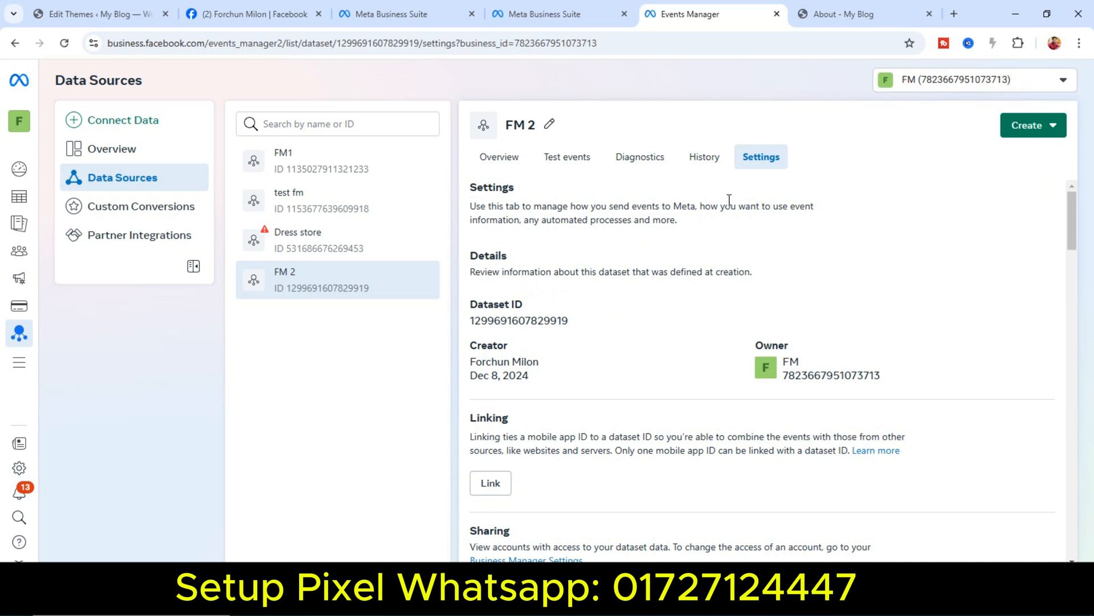
scroll(618, 306, "down", 2)
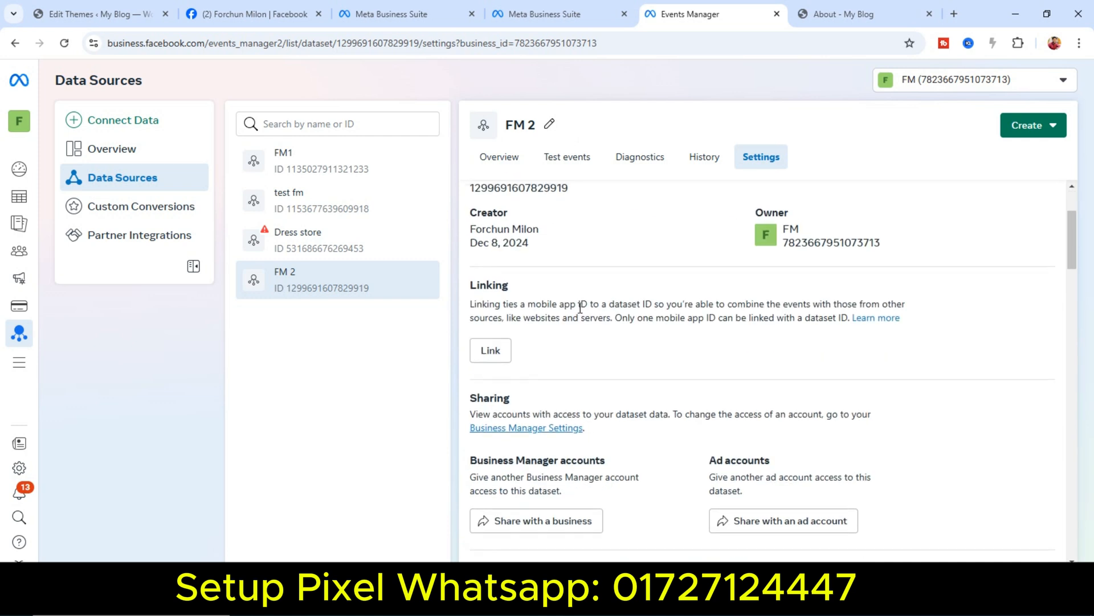
scroll(506, 300, "up", 2)
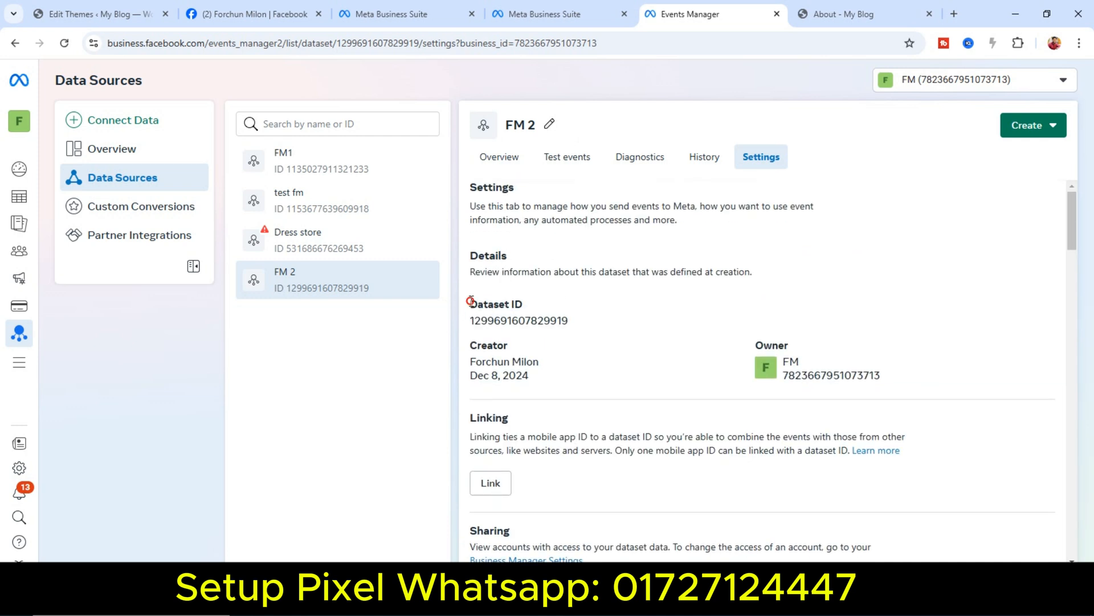
left_click_drag(471, 319, 563, 323)
left_click(699, 313)
left_click(563, 323)
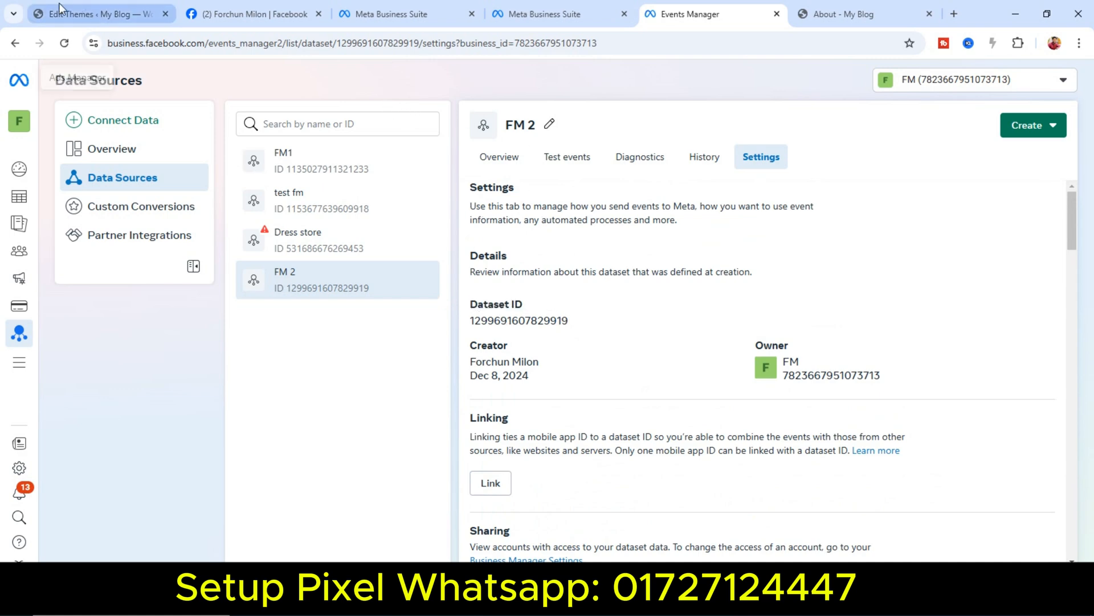
Switch to the WordPress admin, open the page for adding new plugins and search for "pixel your site".
left_click(109, 13)
scroll(312, 257, "up", 15)
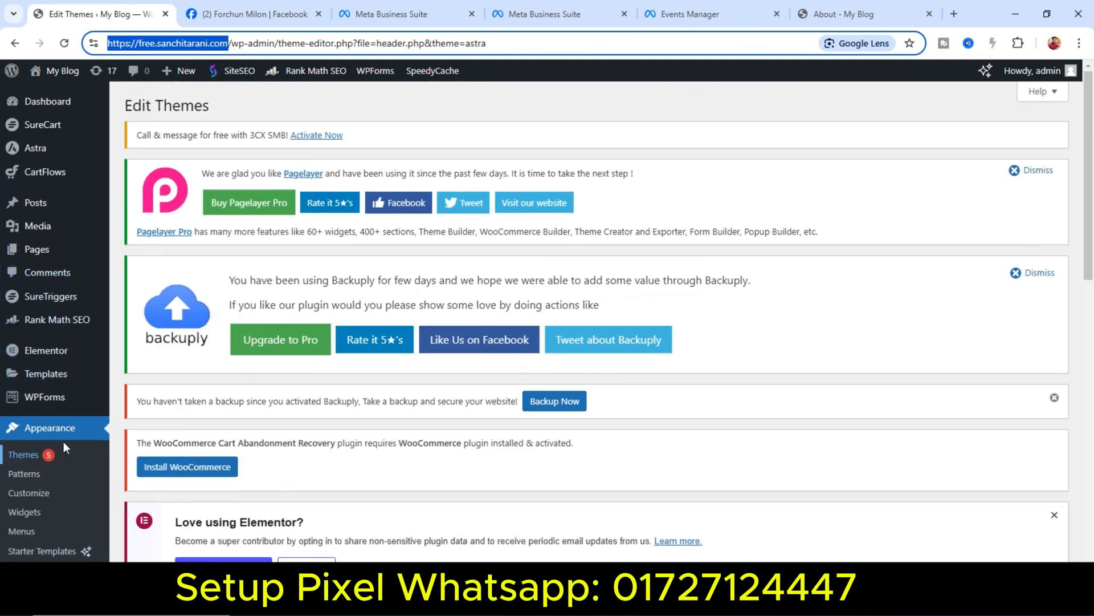
scroll(51, 315, "down", 3)
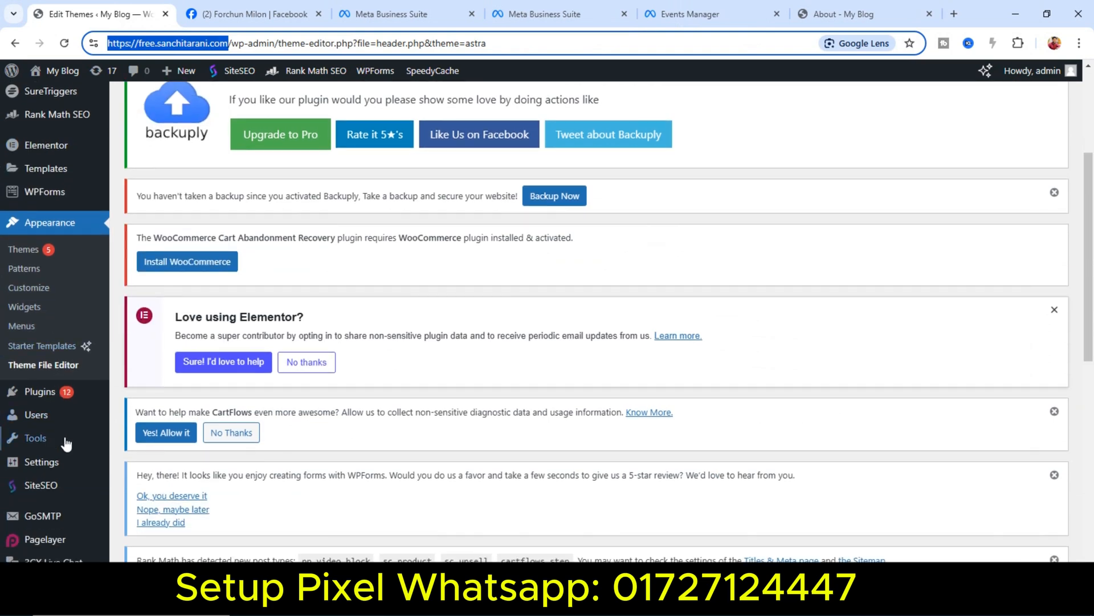
mouse_move(52, 397)
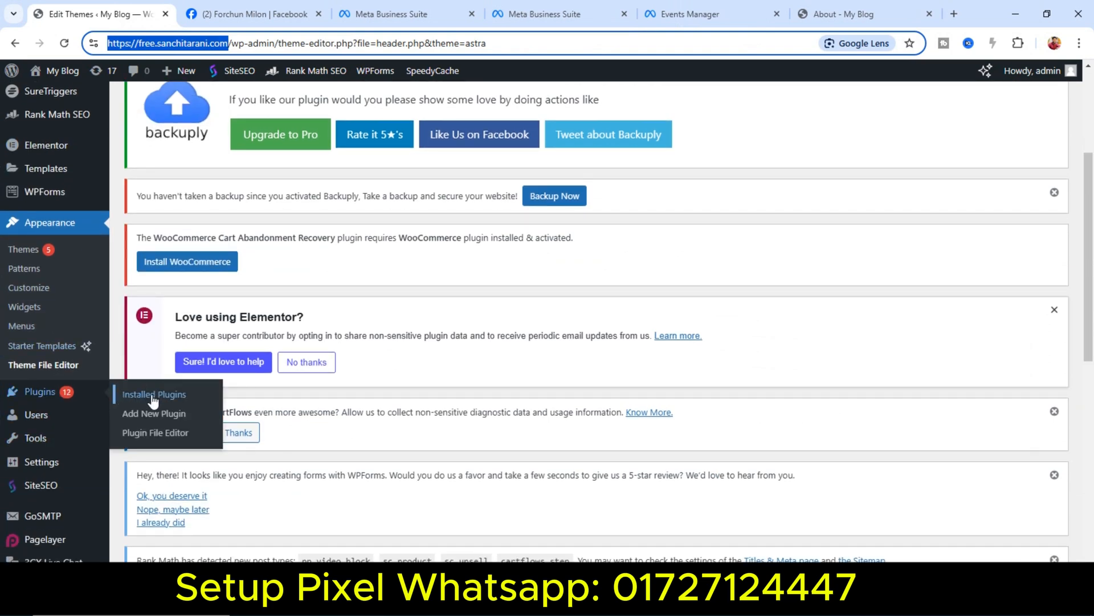
left_click(170, 417)
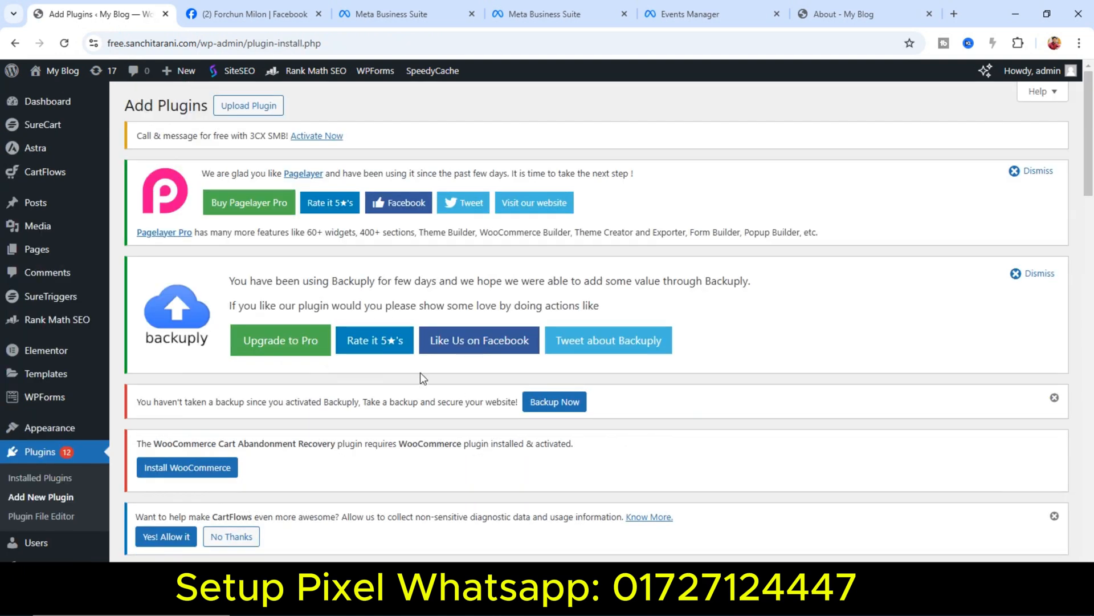
scroll(344, 367, "down", 6)
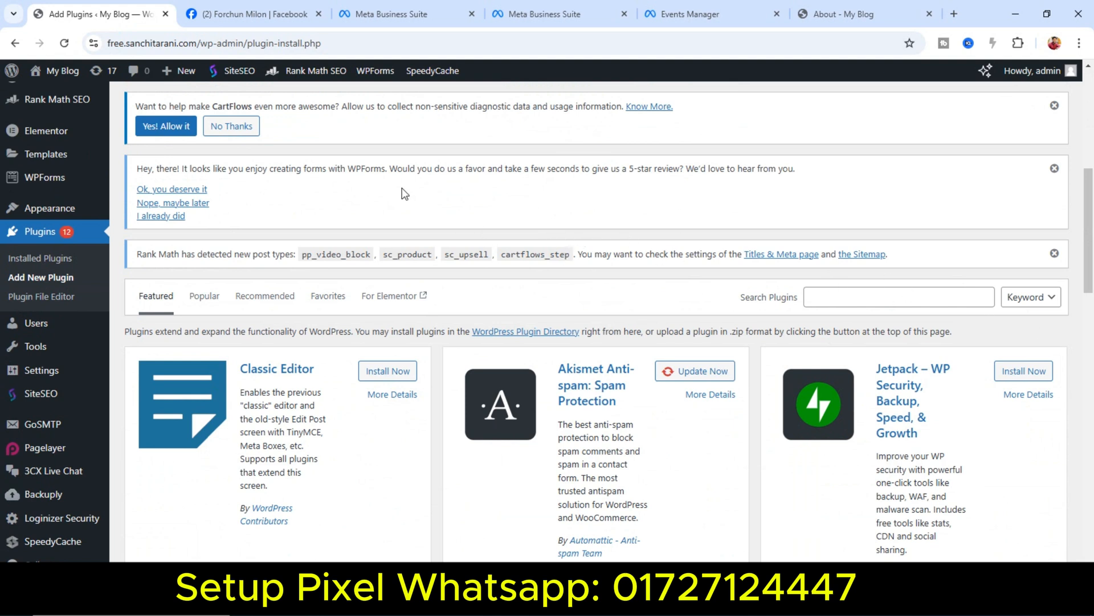
left_click(855, 294)
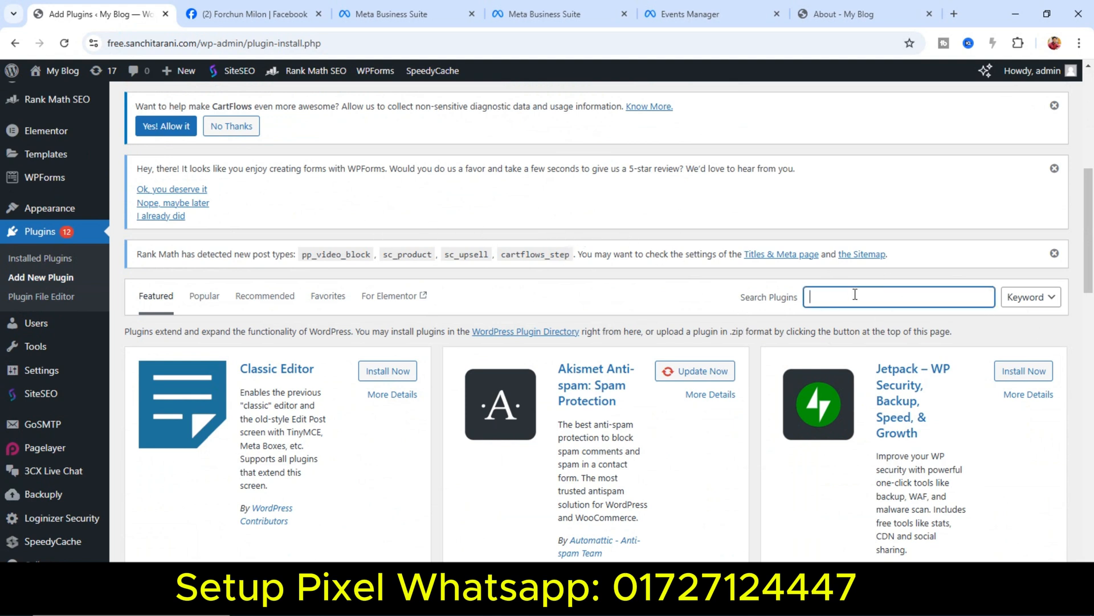
type("pixel your site")
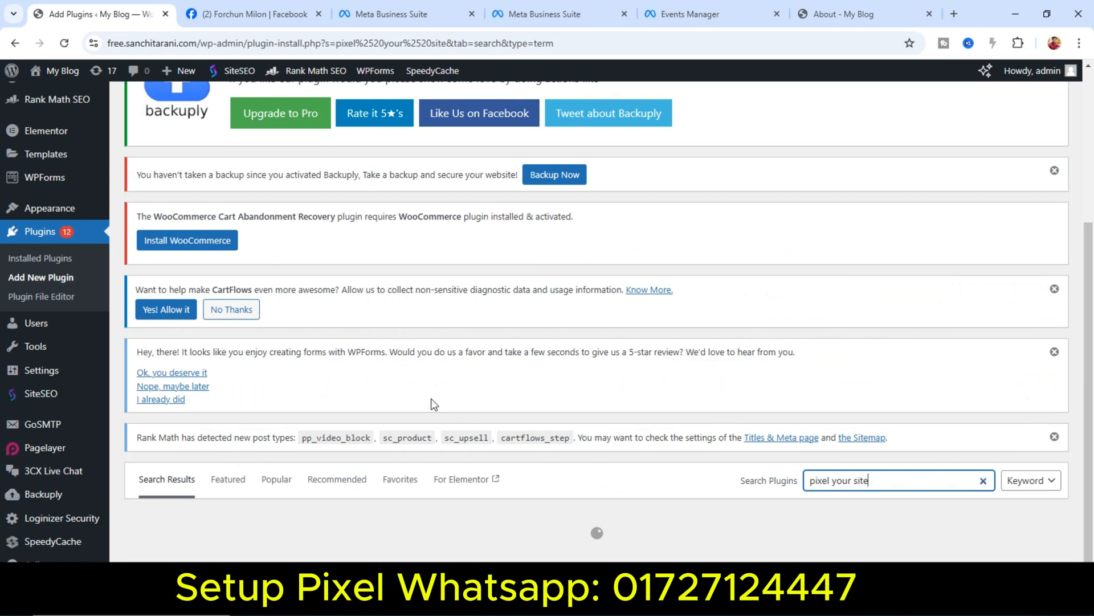
Activate the PixelYourSite – Your smart PIXEL (TAG) & API Manager plugin from the search results.
scroll(375, 245, "up", 4)
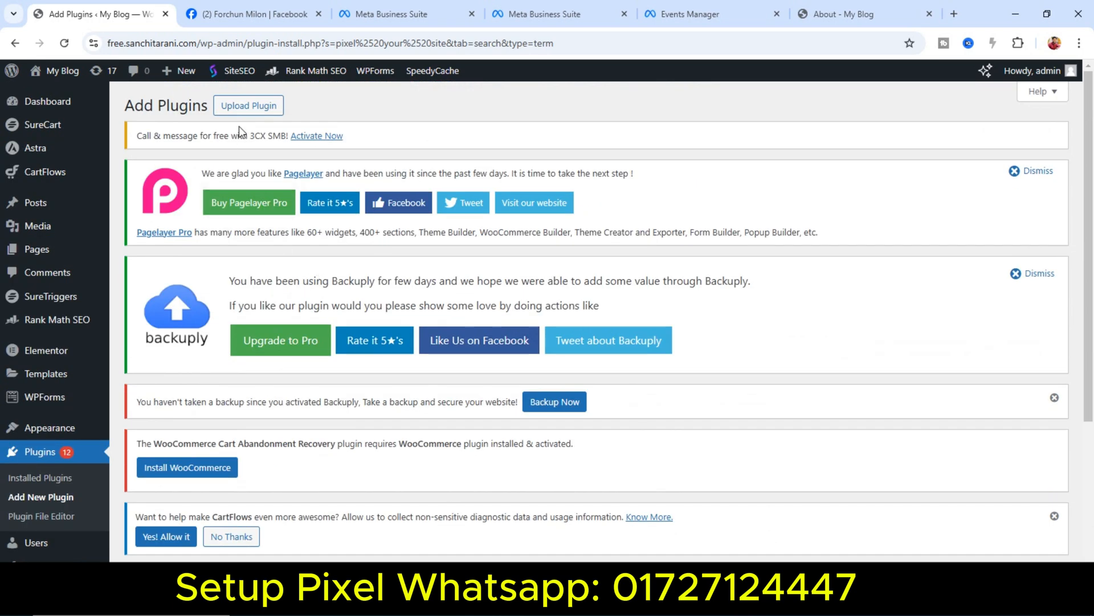
scroll(578, 364, "down", 4)
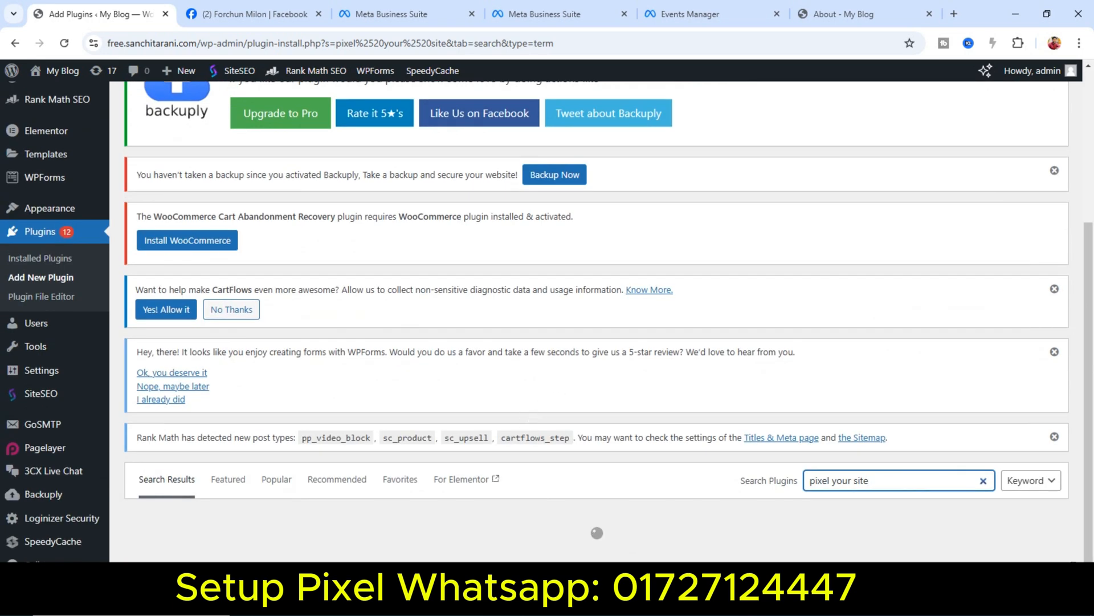
scroll(612, 382, "down", 3)
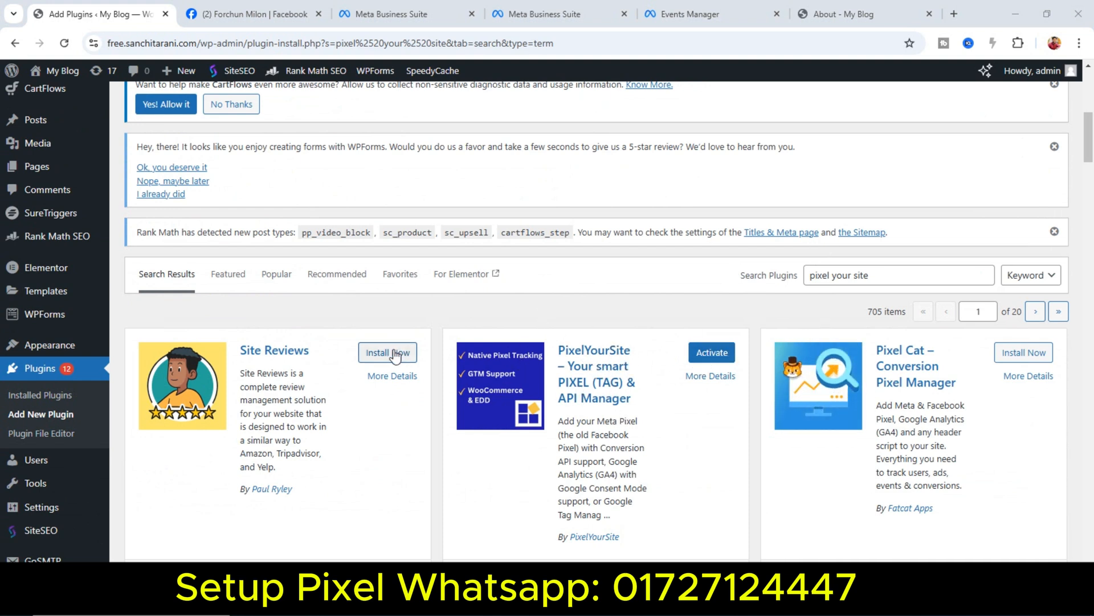
left_click(717, 356)
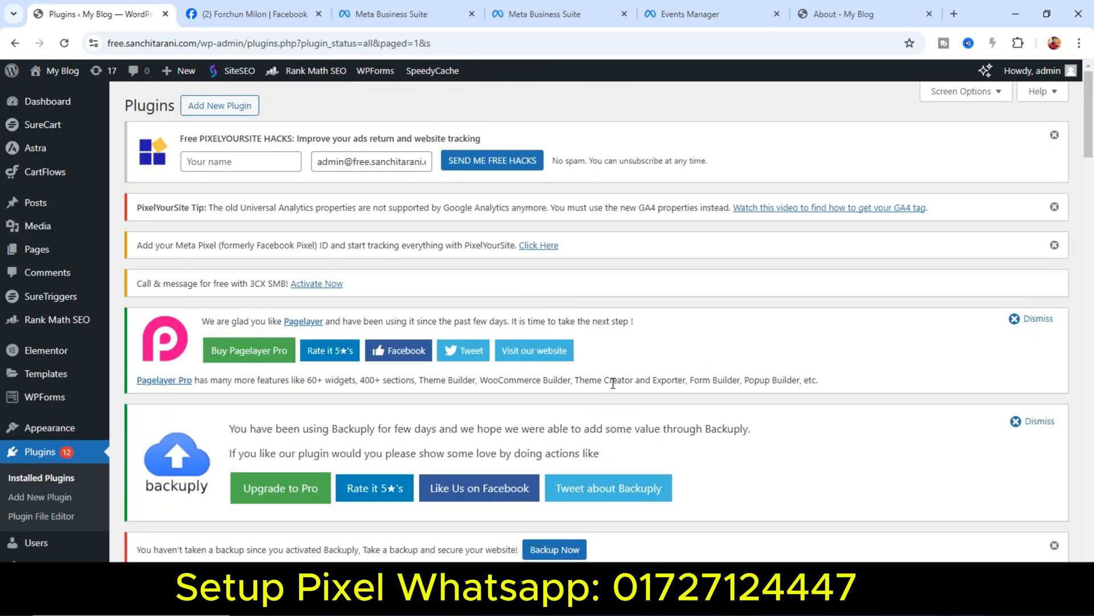
Open the PixelYourSite plugin's dashboard in the WordPress admin.
scroll(489, 396, "down", 7)
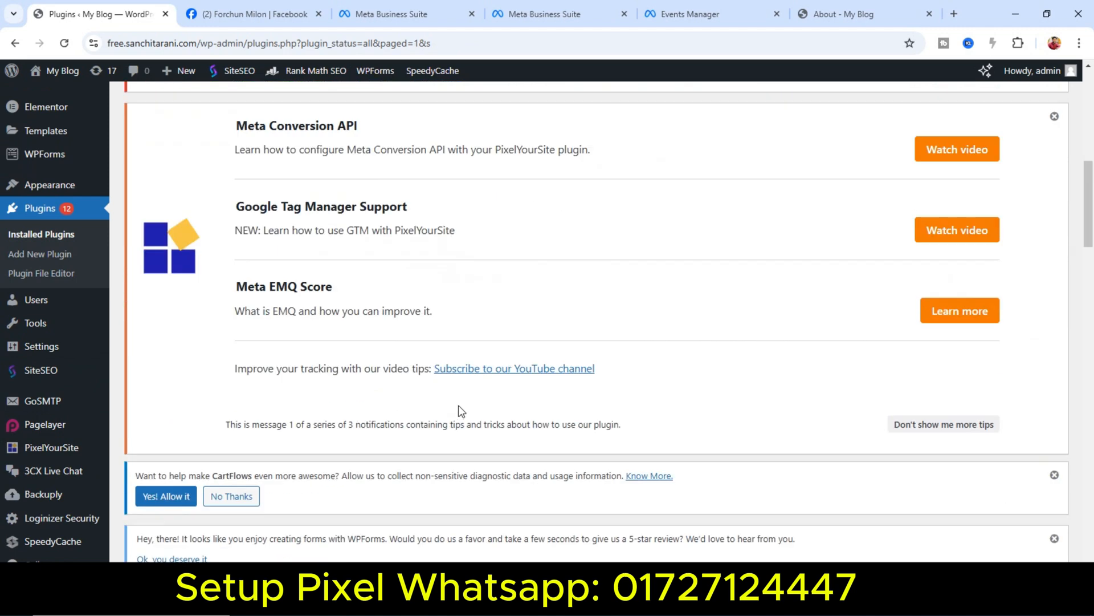
scroll(461, 410, "down", 1)
scroll(460, 407, "up", 7)
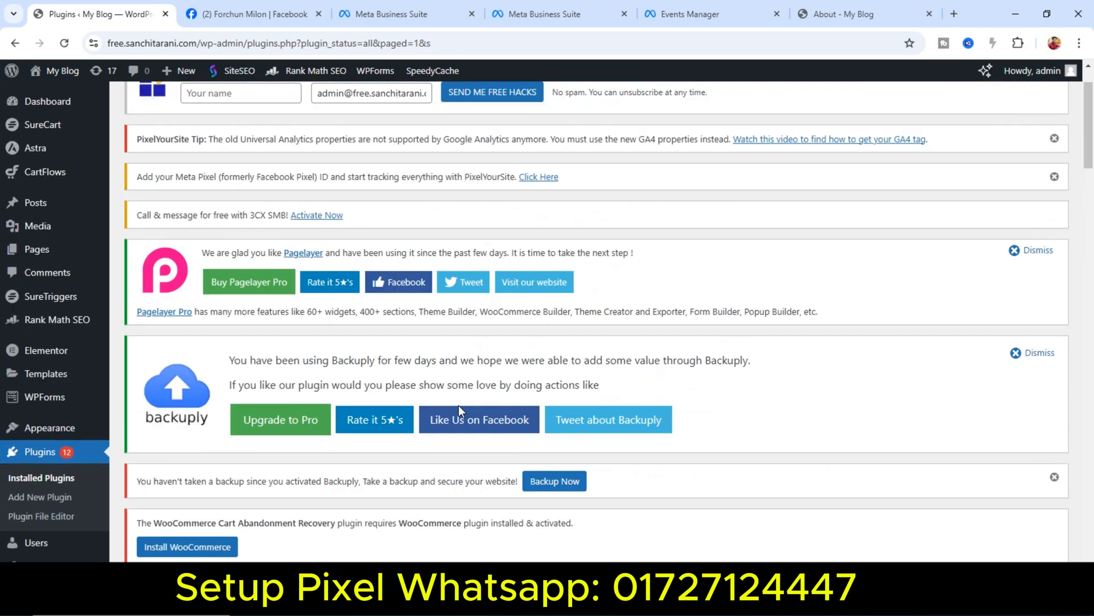
scroll(11, 410, "down", 4)
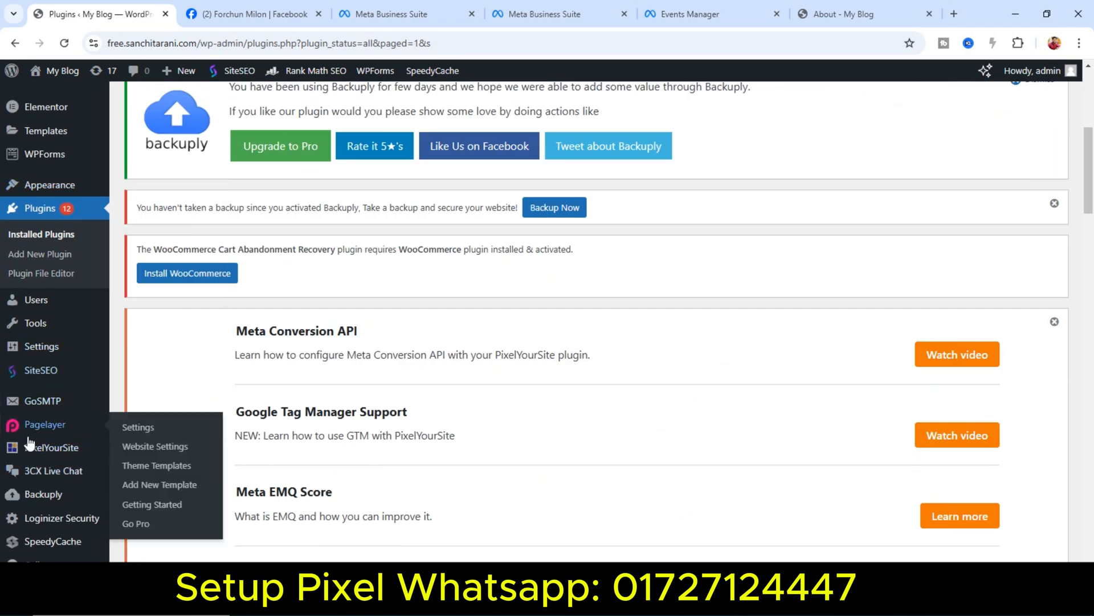
left_click(59, 454)
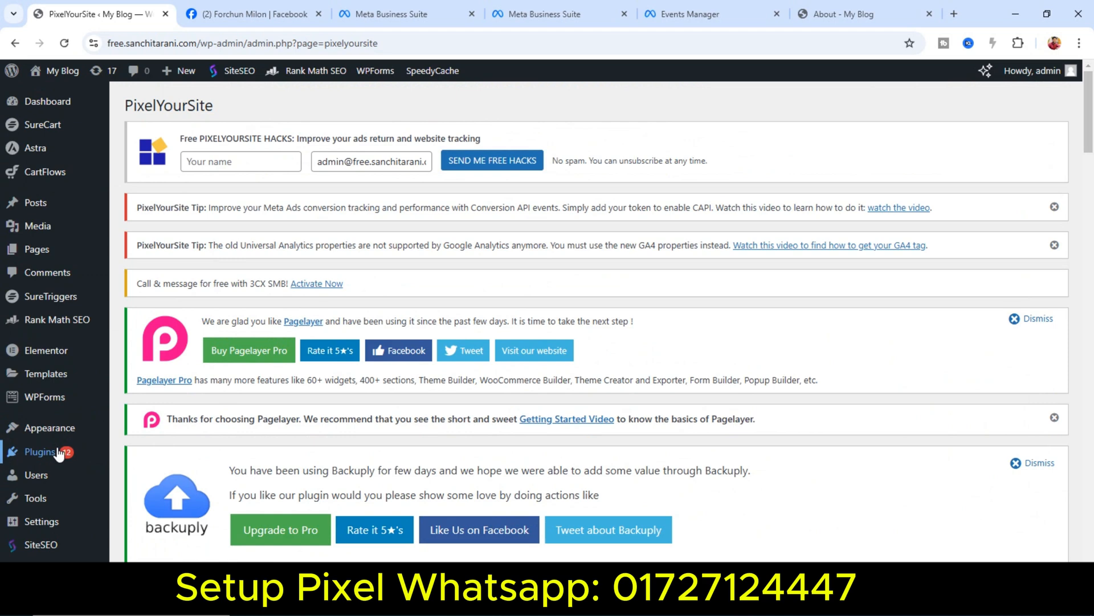
Expand the Meta Pixel settings among the tracking IDs and enable Conversion API and Advanced Matching.
scroll(457, 375, "down", 8)
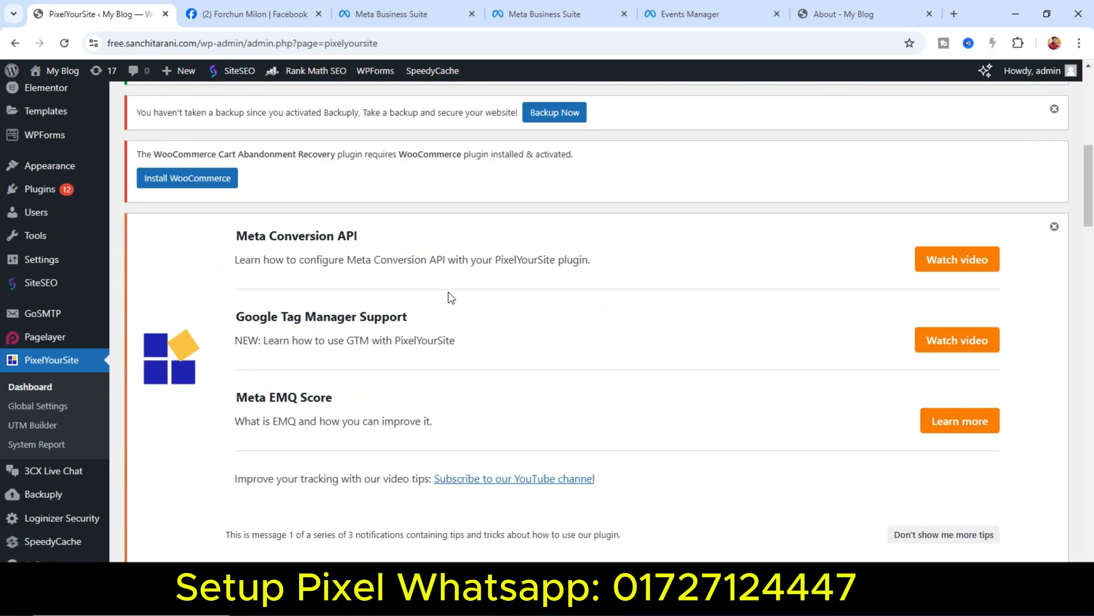
scroll(432, 355, "down", 10)
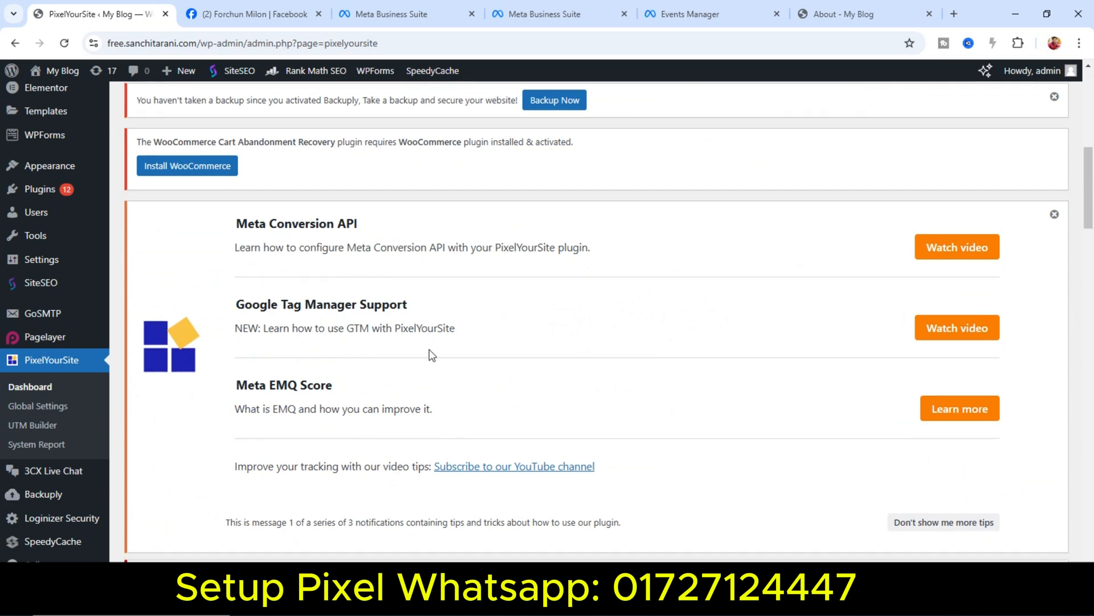
scroll(431, 354, "down", 2)
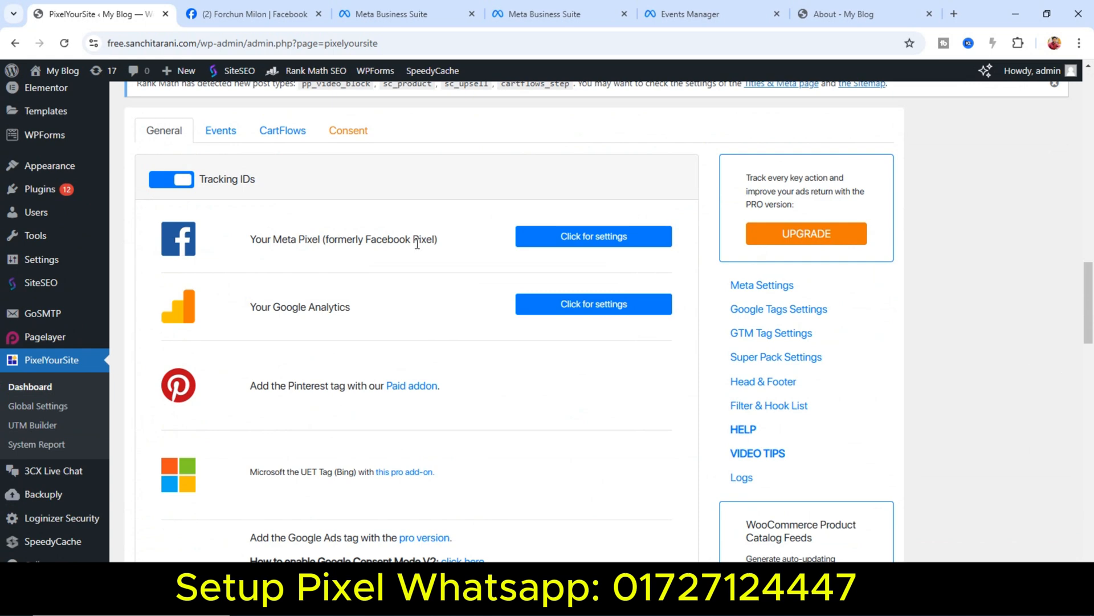
scroll(435, 242, "down", 10)
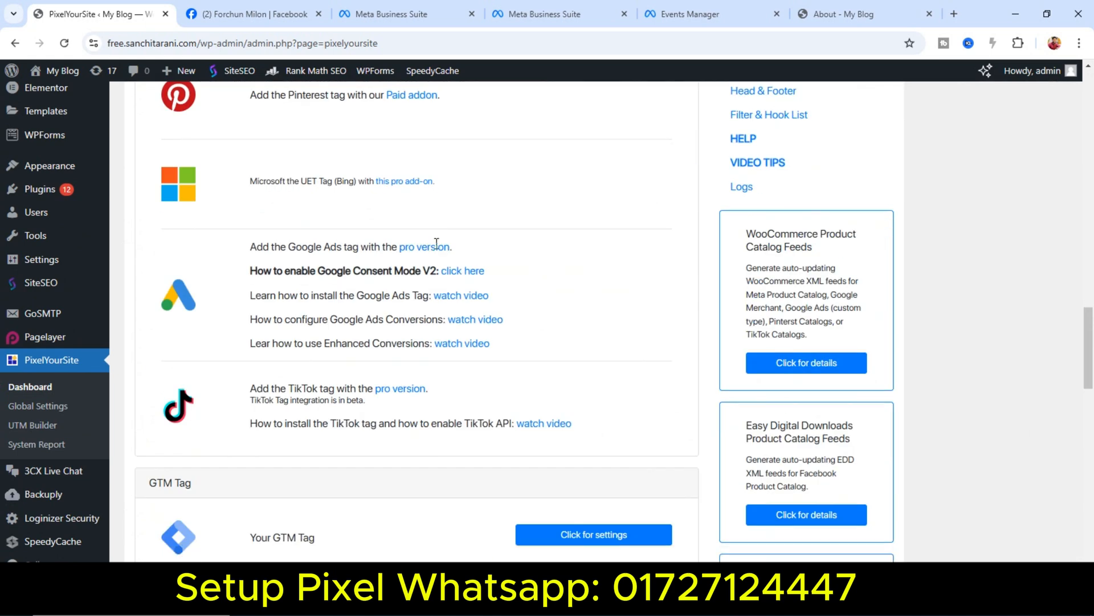
scroll(438, 249, "up", 10)
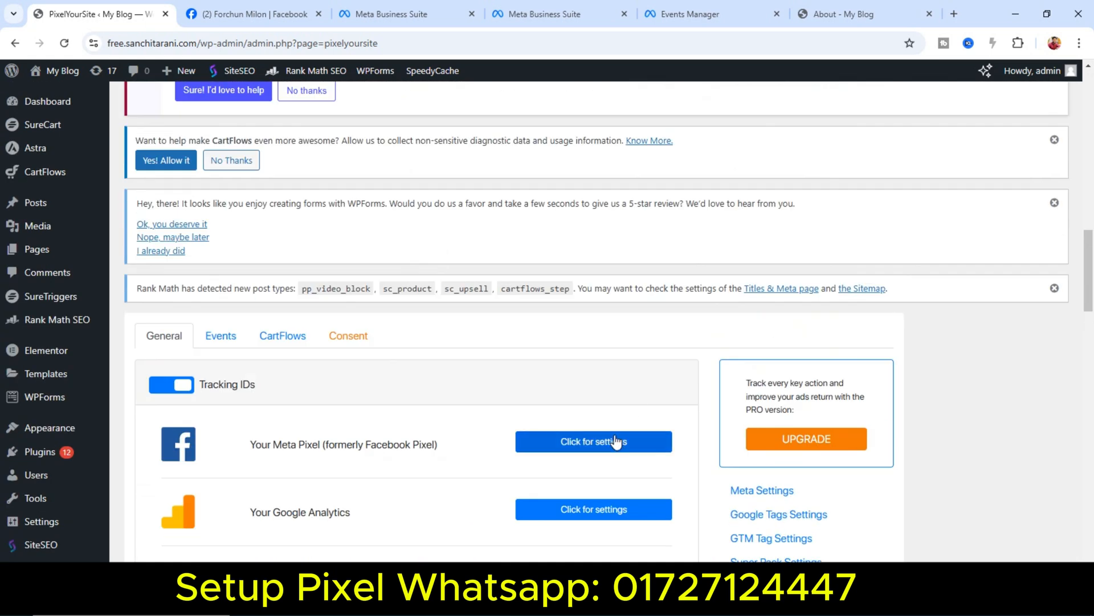
scroll(501, 370, "down", 3)
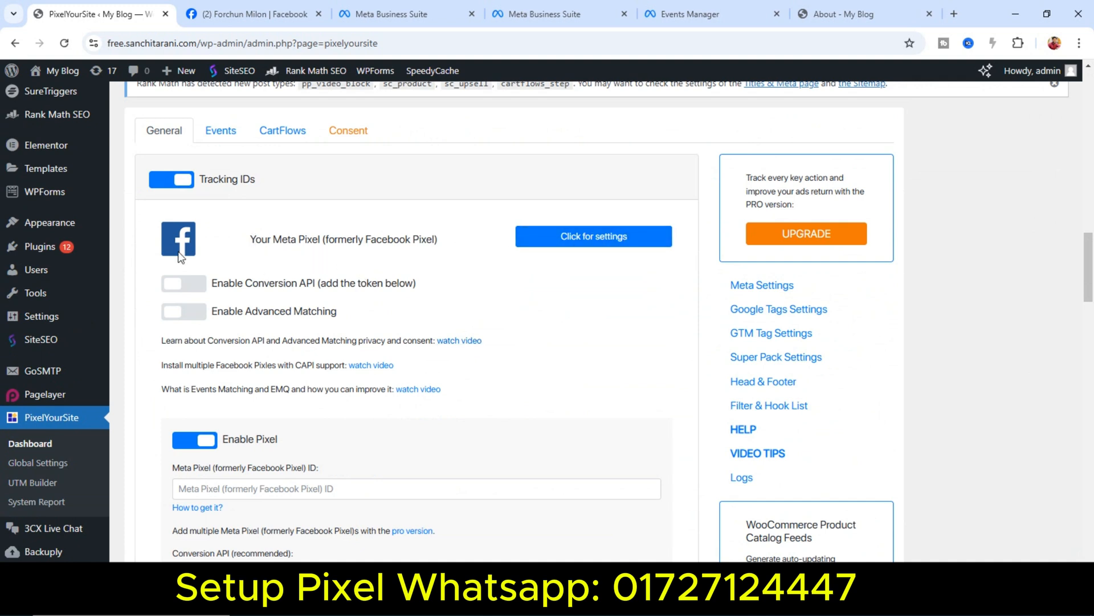
left_click(196, 284)
left_click(194, 315)
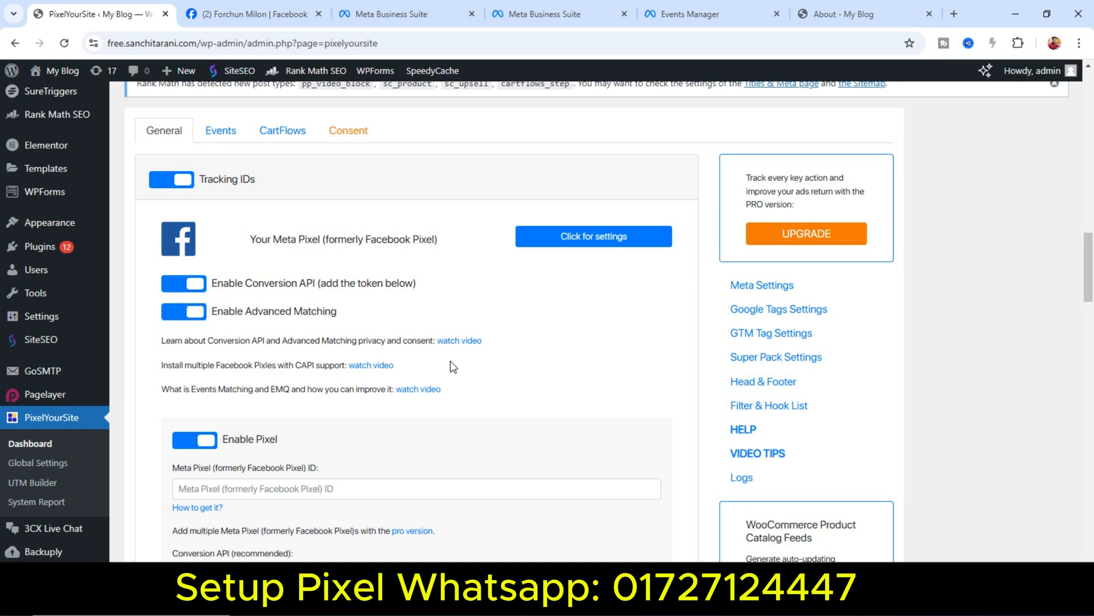
Paste FM 2's copied dataset ID as the Meta Pixel ID in PixelYourSite.
scroll(450, 360, "down", 2)
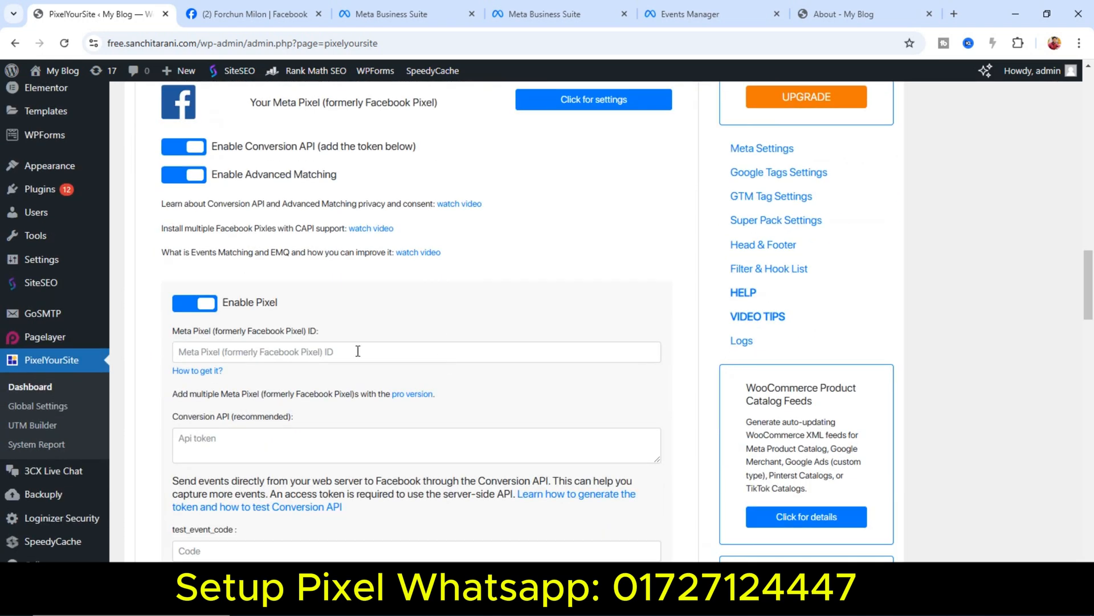
left_click(229, 355)
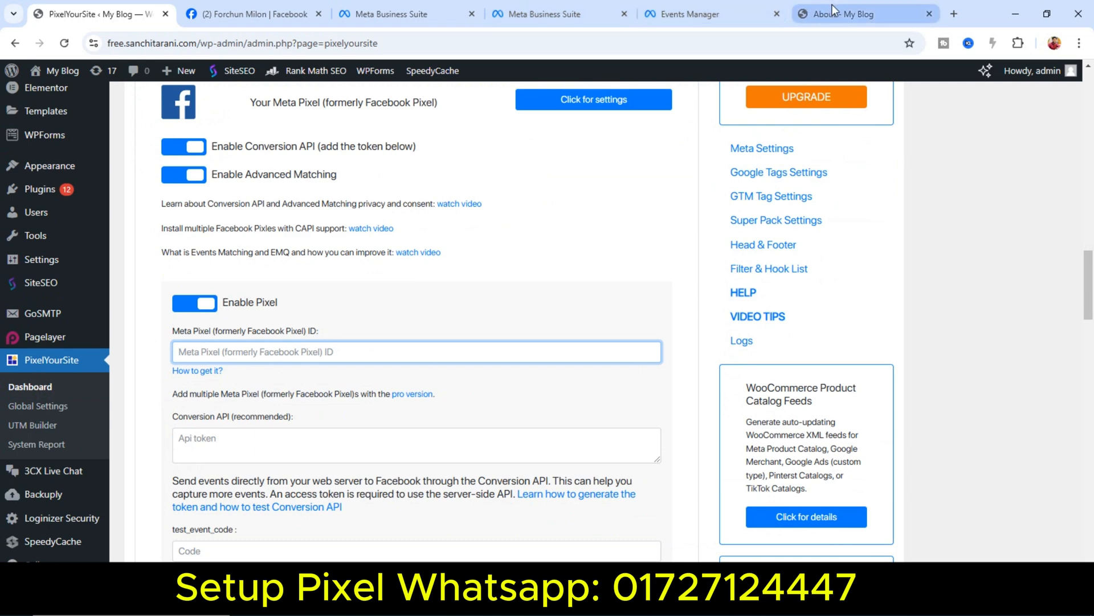
left_click(720, 8)
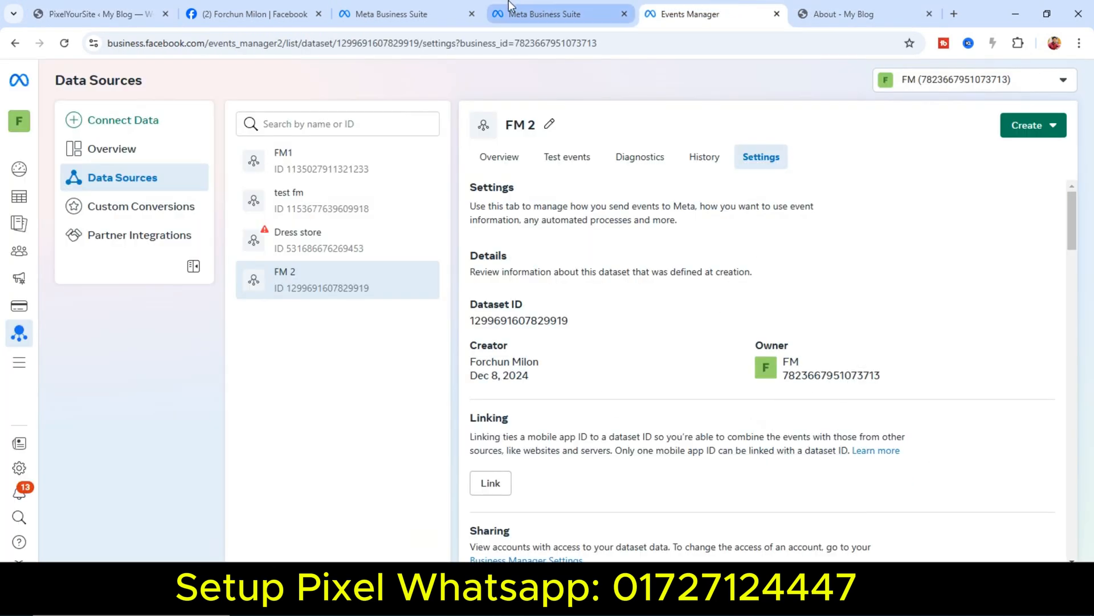
left_click(125, 1)
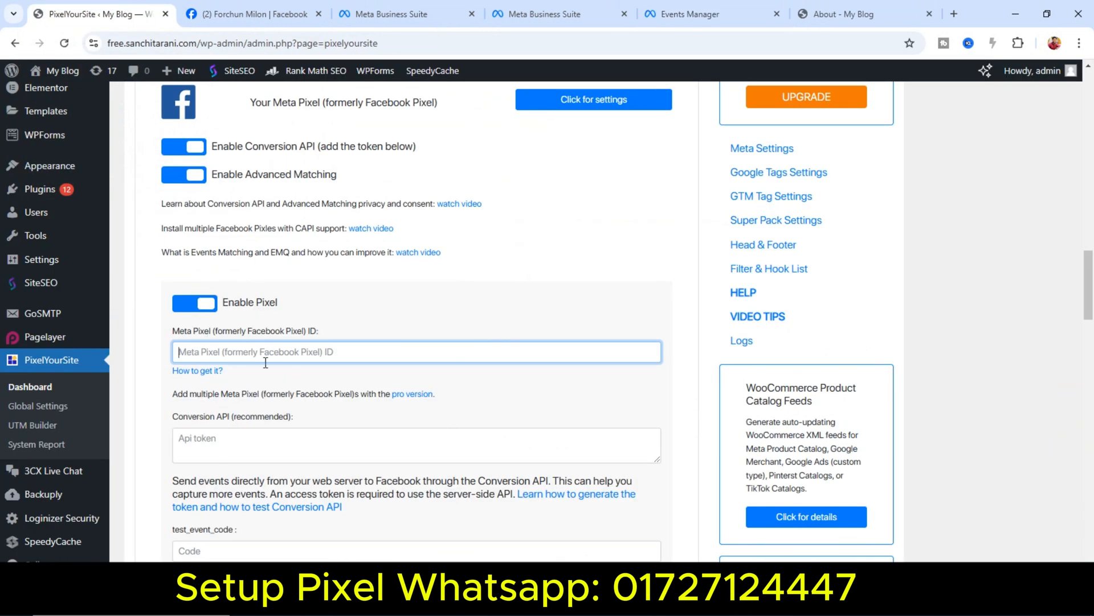
right_click(255, 352)
left_click(308, 152)
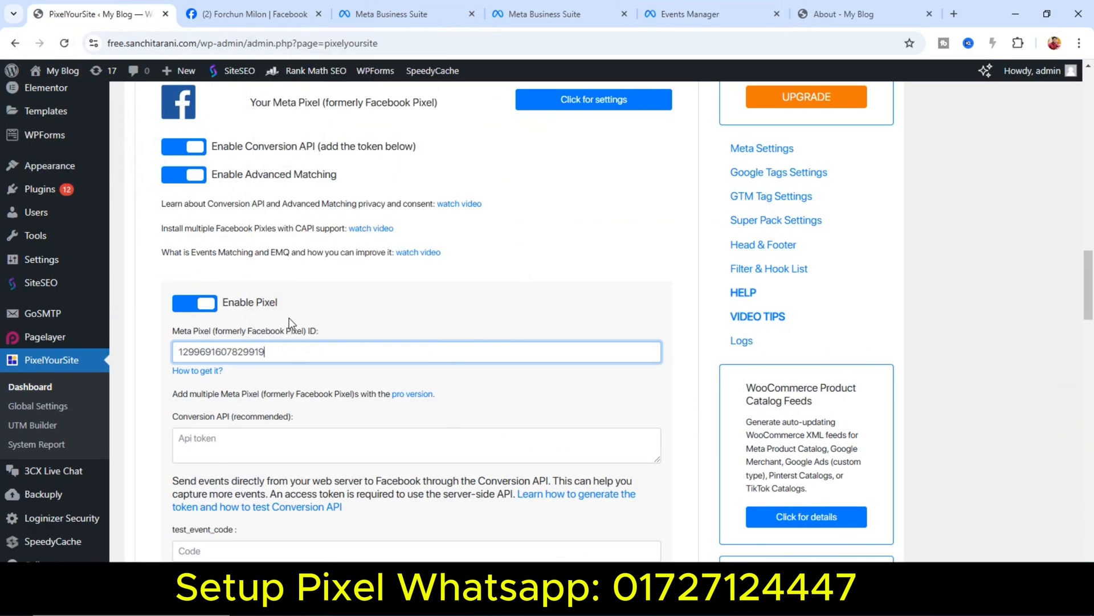
Activate the Conversion API token field for entry in the Meta Pixel settings.
scroll(239, 347, "down", 1)
left_click_drag(174, 349, 271, 349)
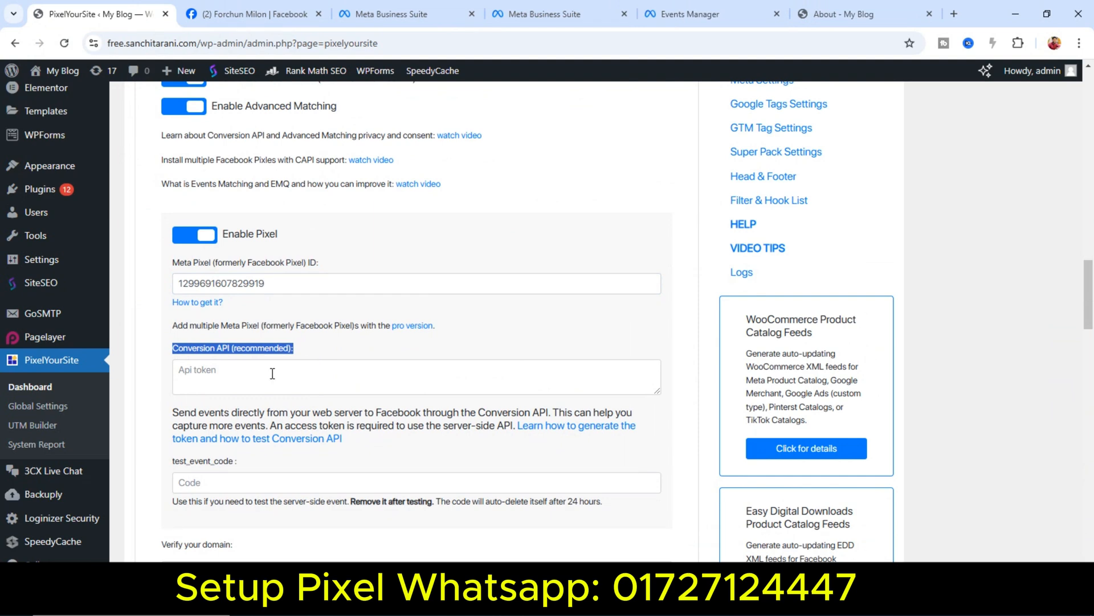
left_click(271, 373)
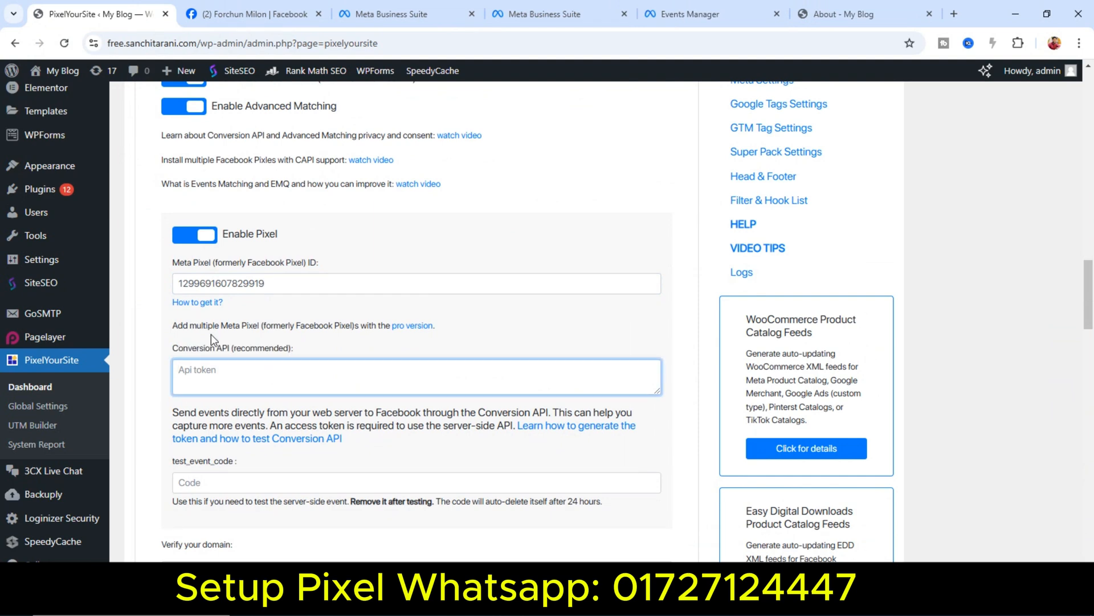
Switch to Events Manager and turn on Automatic Website Matching in the FM 2 dataset's settings.
left_click(705, 12)
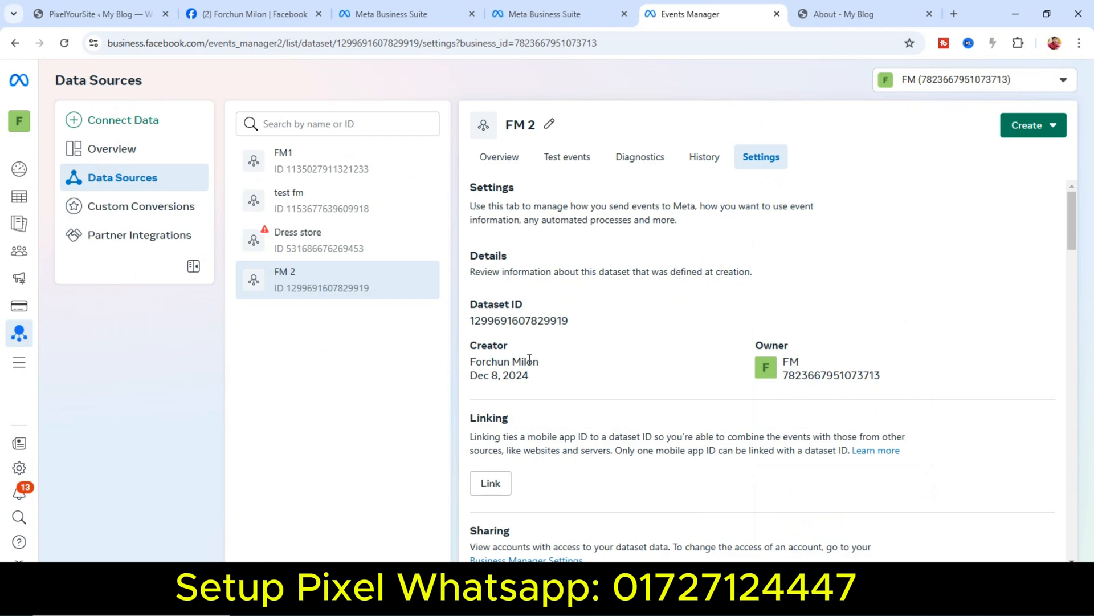
scroll(676, 288, "down", 10)
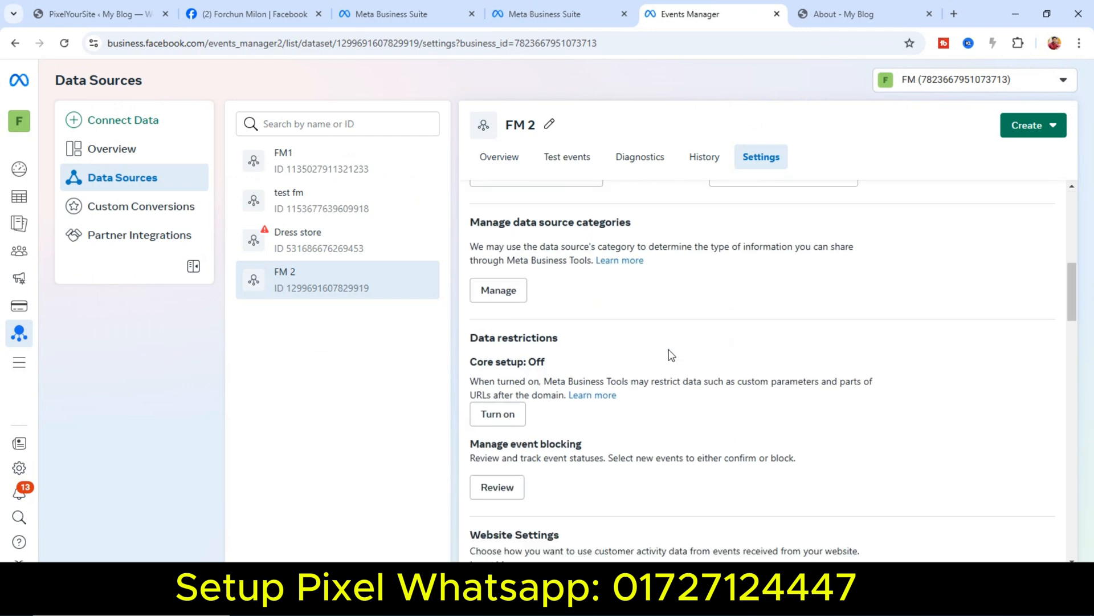
scroll(671, 355, "down", 2)
scroll(671, 354, "down", 6)
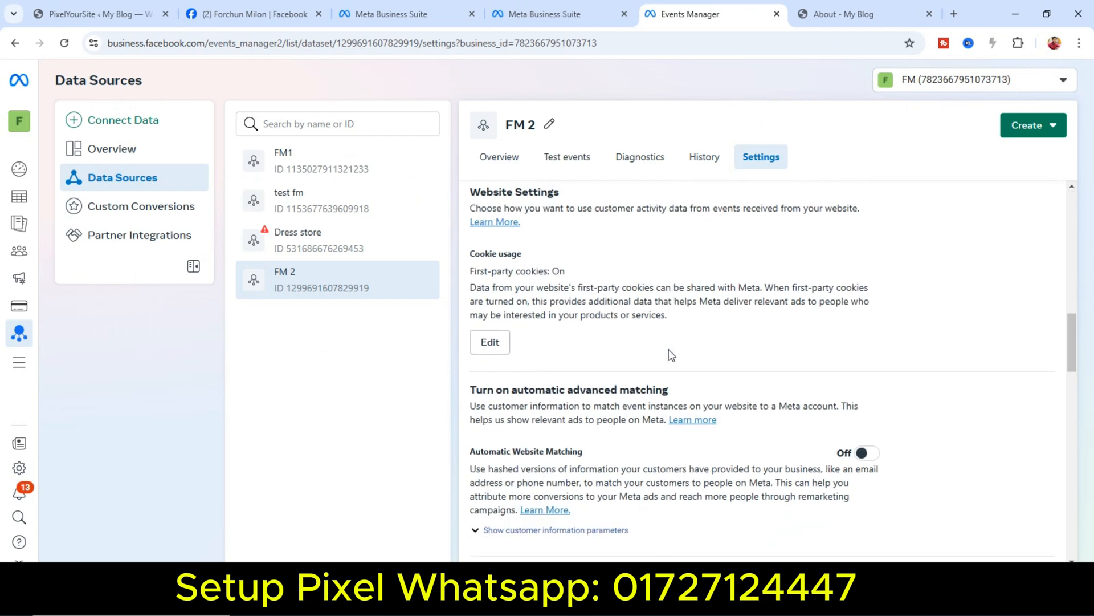
scroll(653, 377, "down", 3)
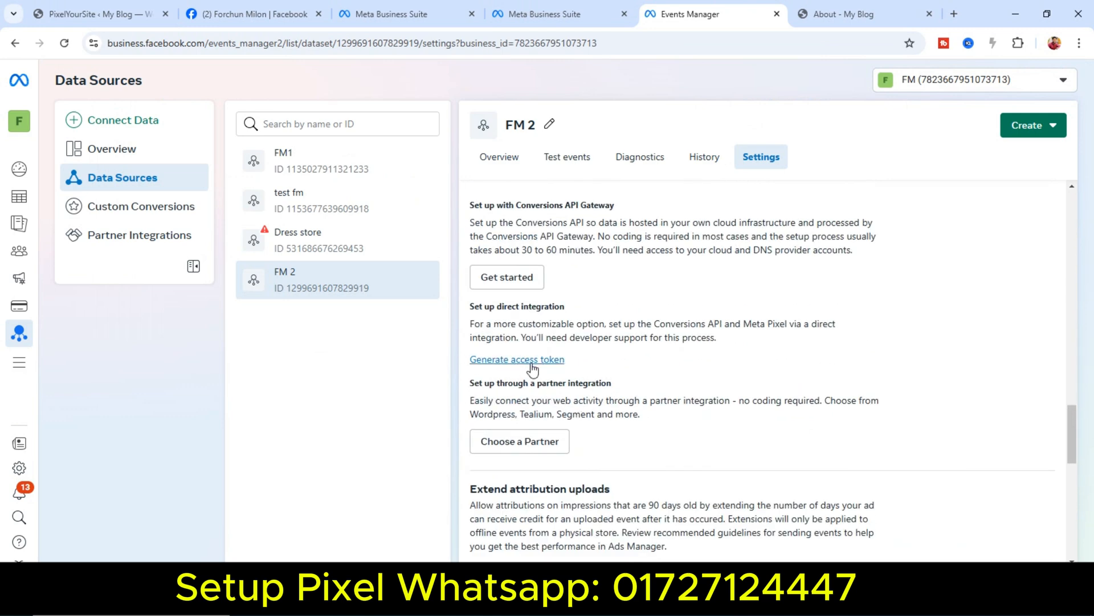
scroll(663, 385, "up", 2)
scroll(662, 385, "up", 2)
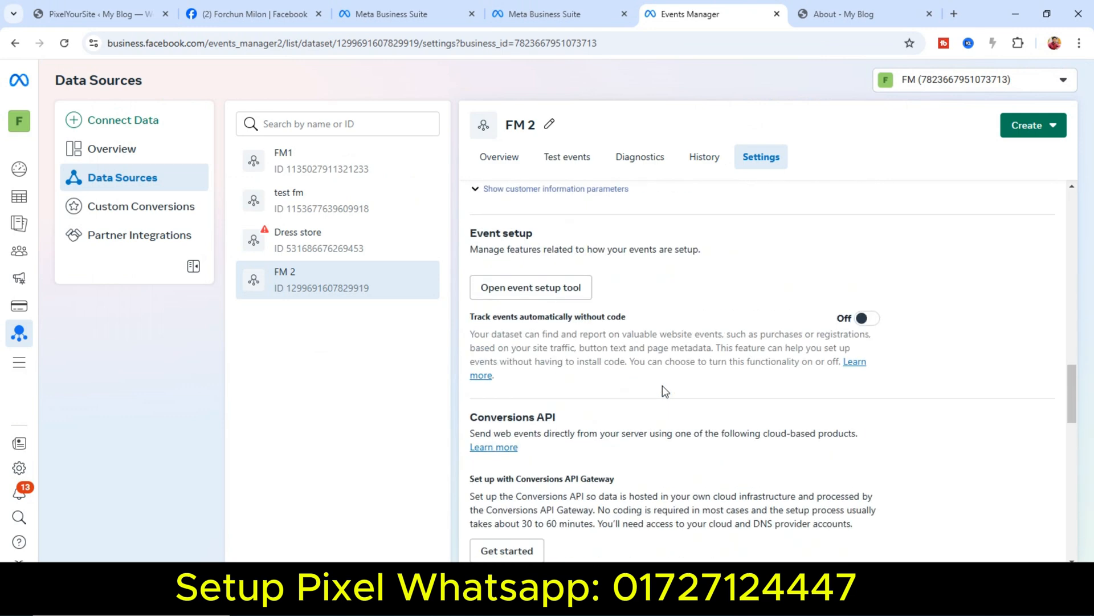
scroll(681, 348, "up", 3)
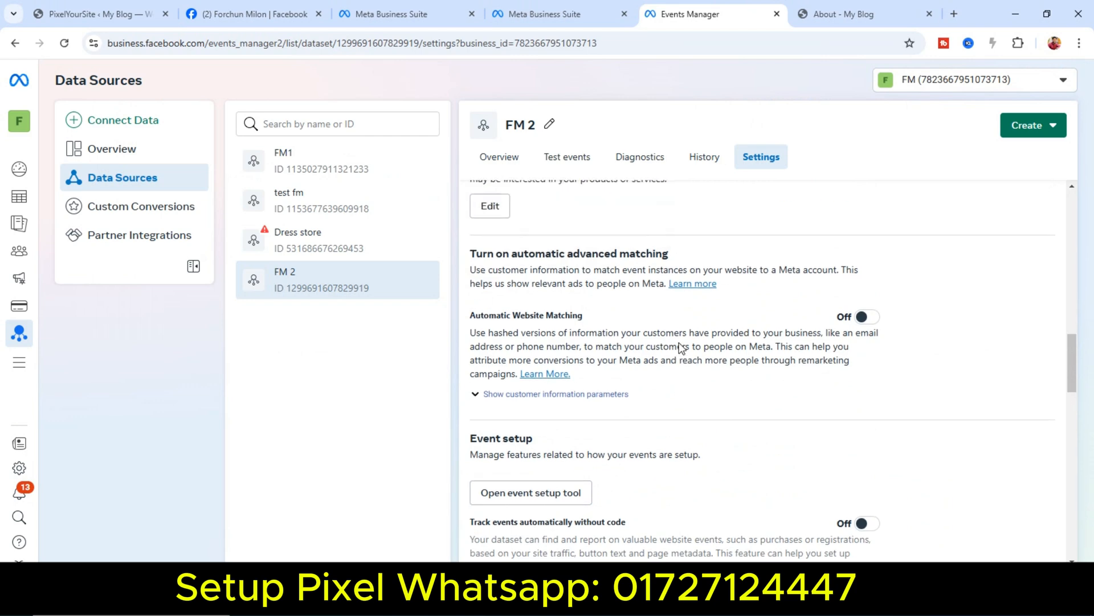
left_click_drag(467, 314, 561, 314)
left_click(600, 315)
left_click(868, 317)
Generate an access token for FM 2 under the Conversions API direct integration and copy it.
scroll(691, 438, "down", 6)
scroll(627, 410, "down", 1)
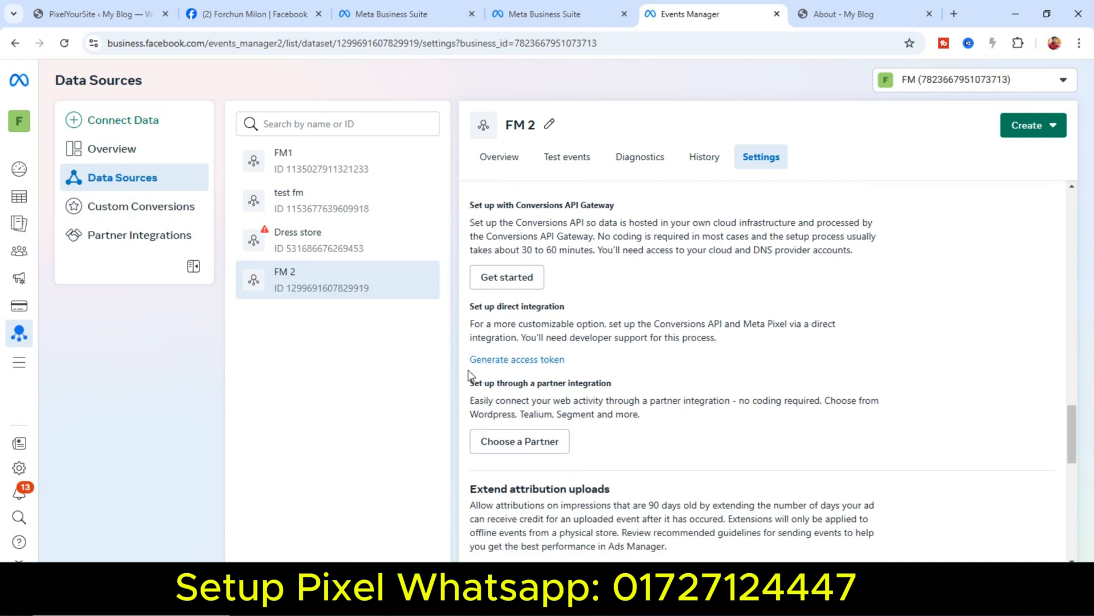
left_click(546, 360)
scroll(647, 367, "down", 2)
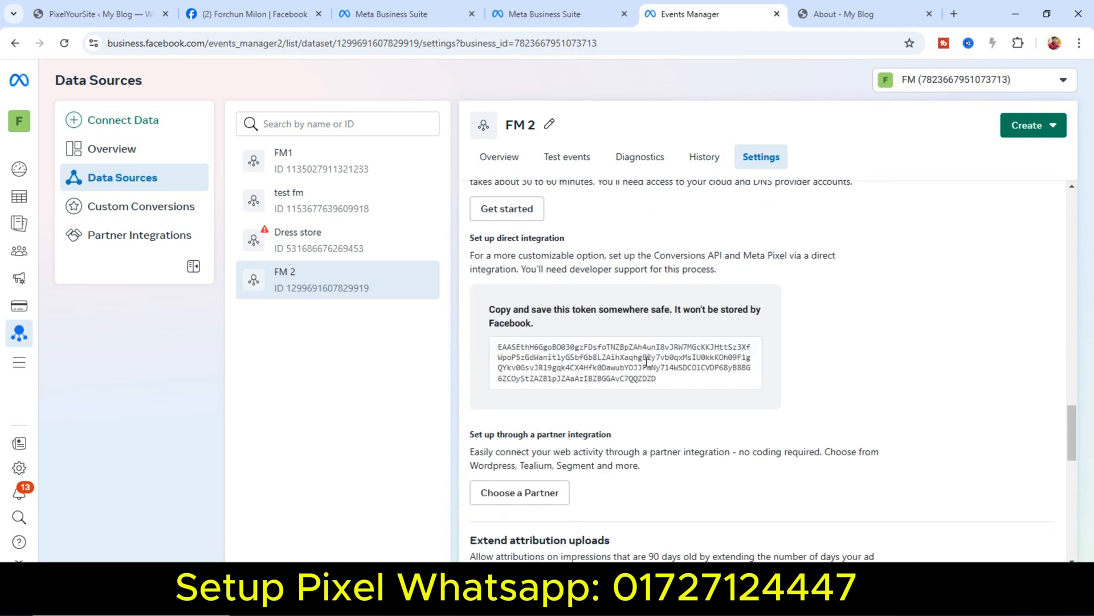
left_click(615, 292)
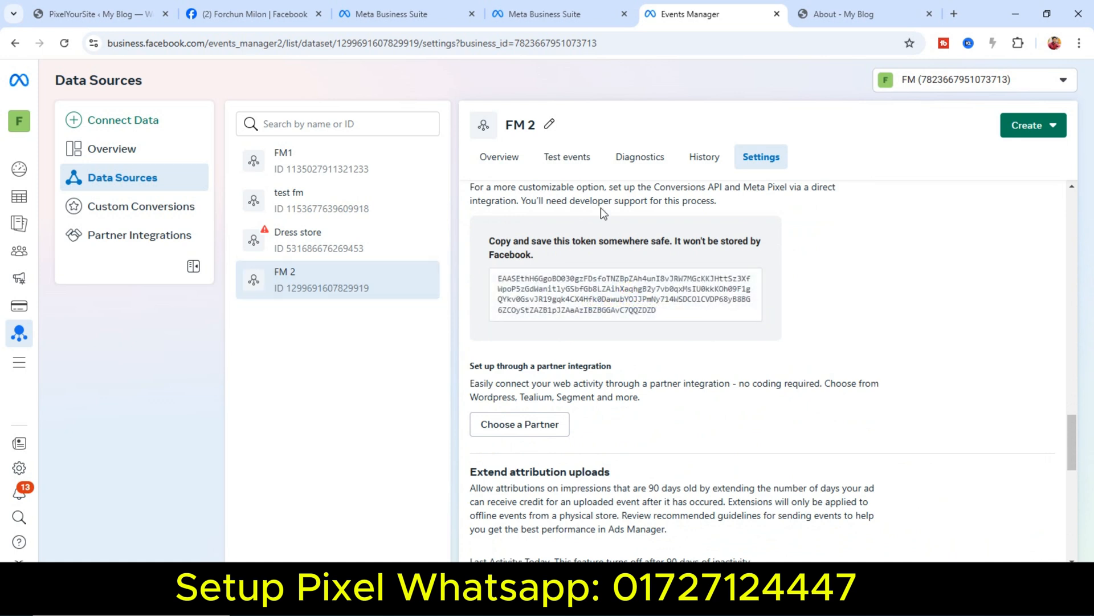
Switch to the PixelYourSite settings and paste the copied access token as the Meta Pixel's Conversion API token.
left_click(129, 1)
scroll(235, 304, "down", 1)
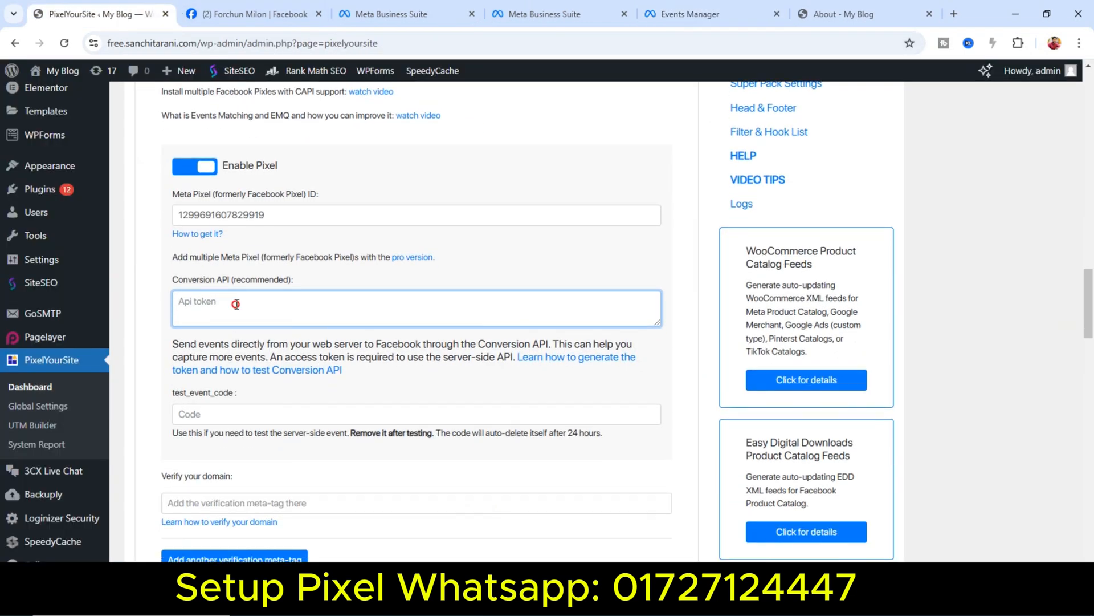
right_click(235, 304)
left_click(312, 162)
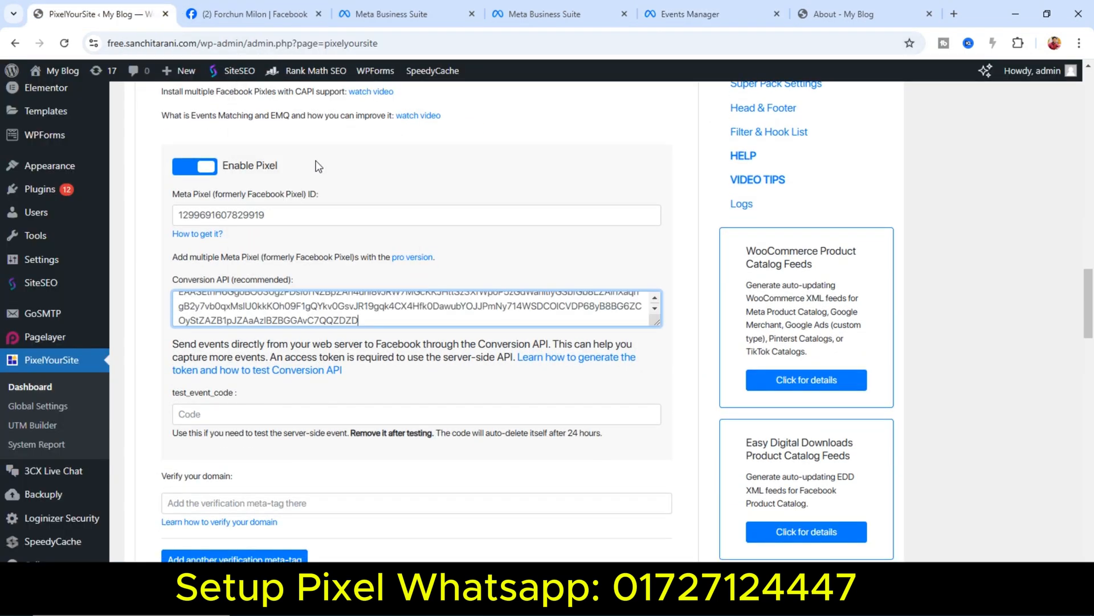
left_click(377, 382)
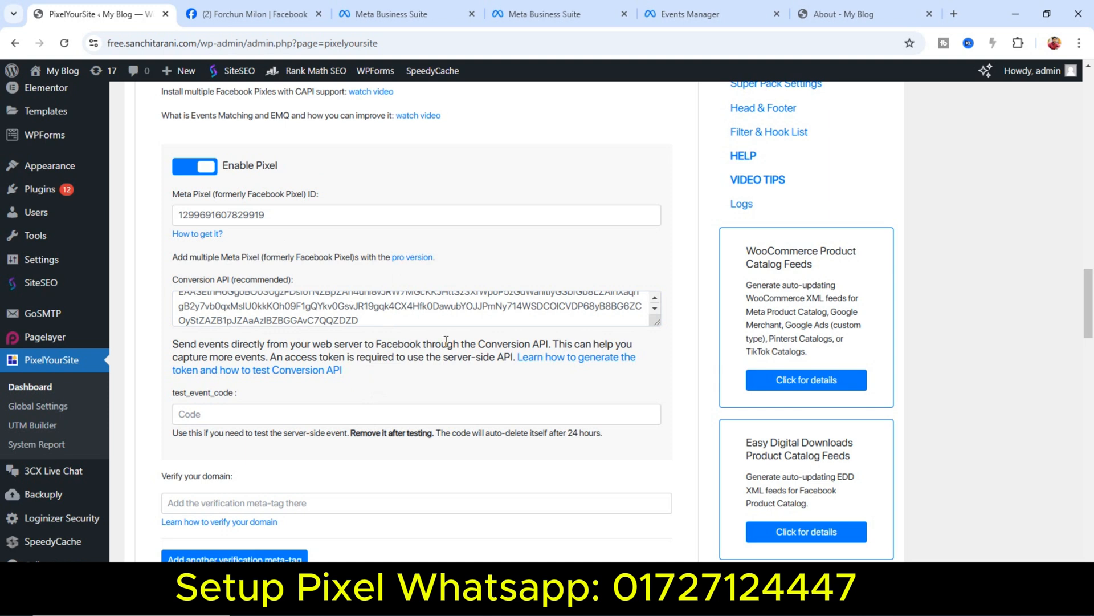
Switch to Events Manager and copy the server test event code from FM 2's test events.
scroll(446, 340, "down", 1)
left_click_drag(170, 327, 225, 332)
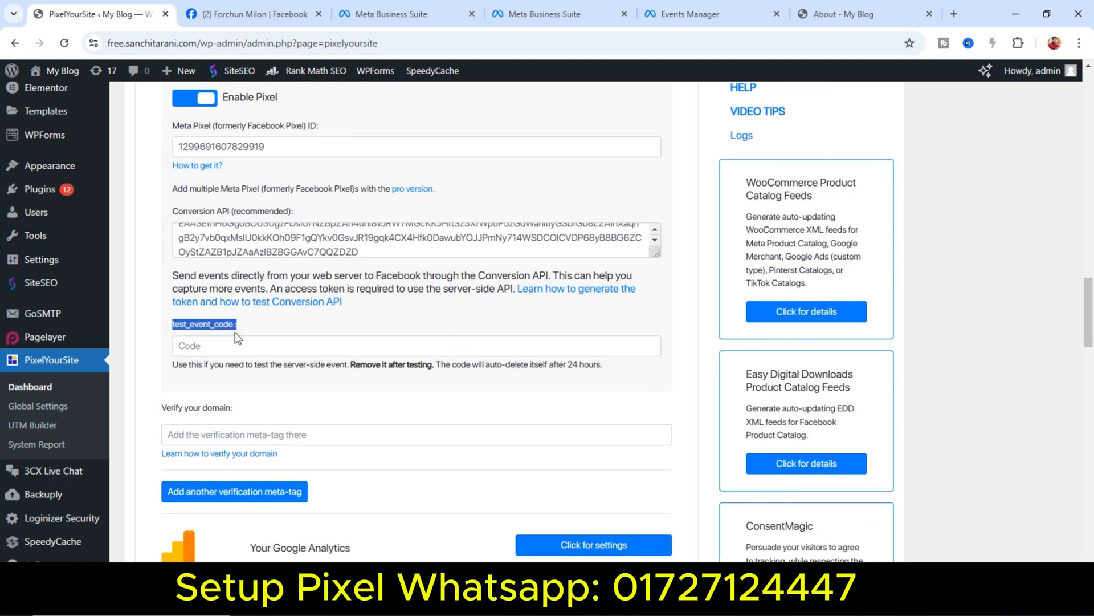
left_click(265, 348)
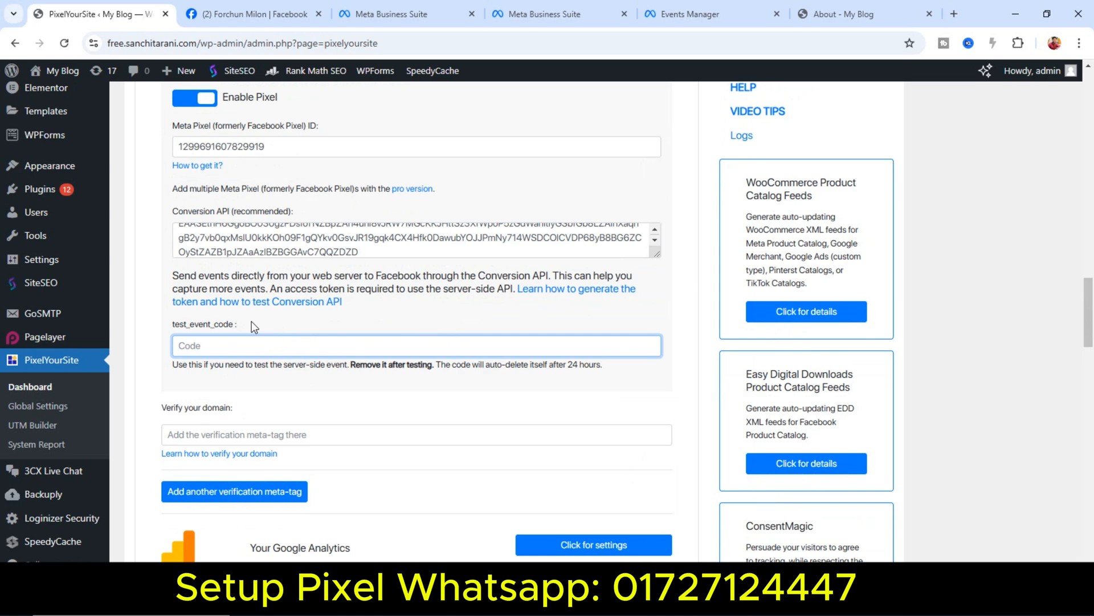
left_click(717, 7)
scroll(706, 412, "down", 10)
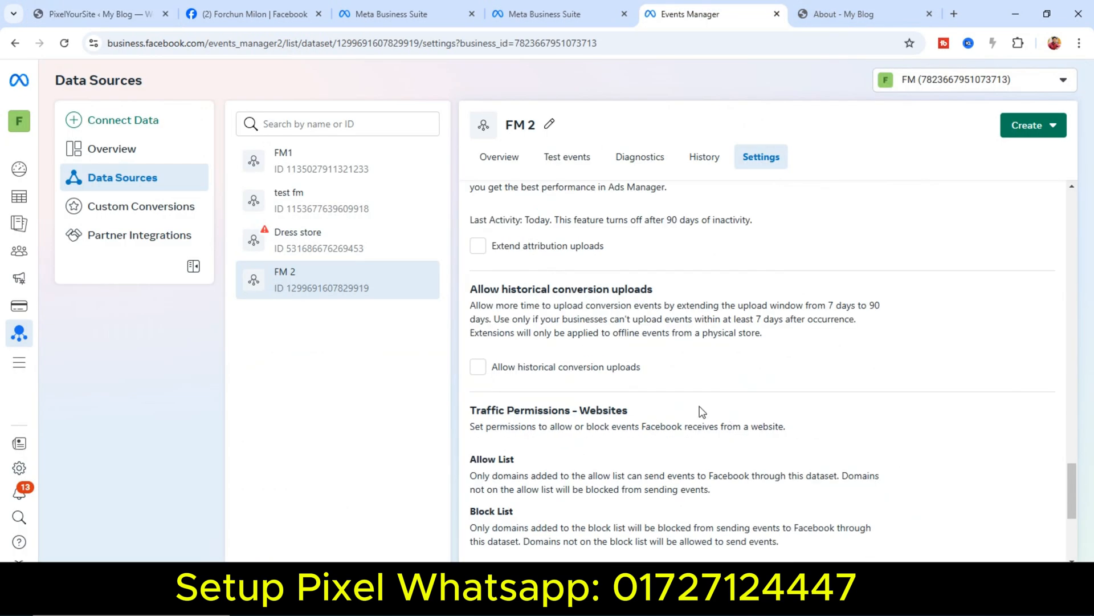
scroll(701, 409, "up", 10)
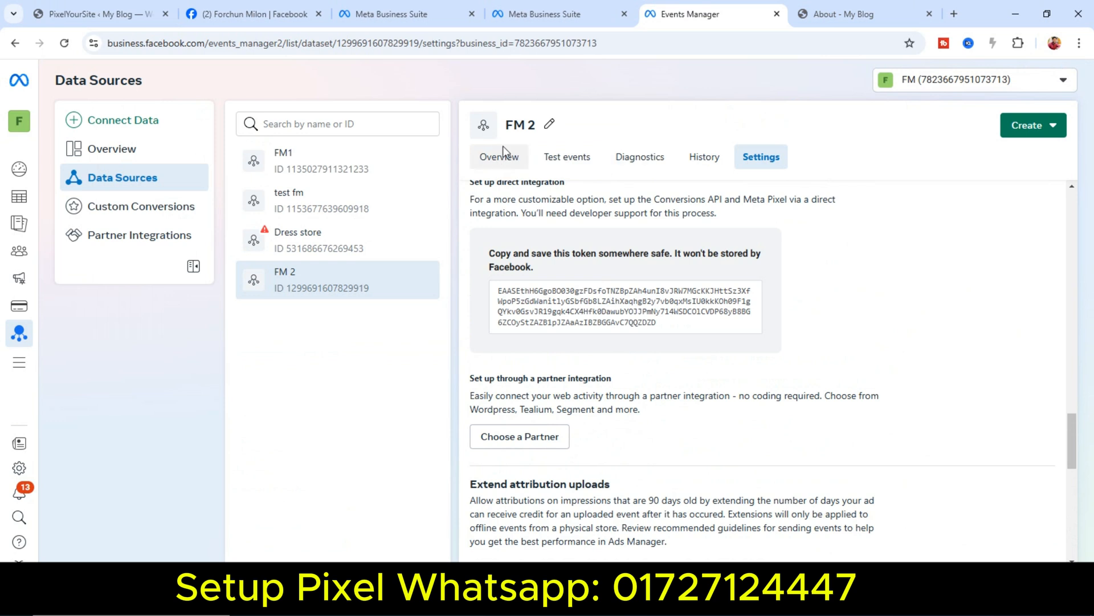
left_click(566, 156)
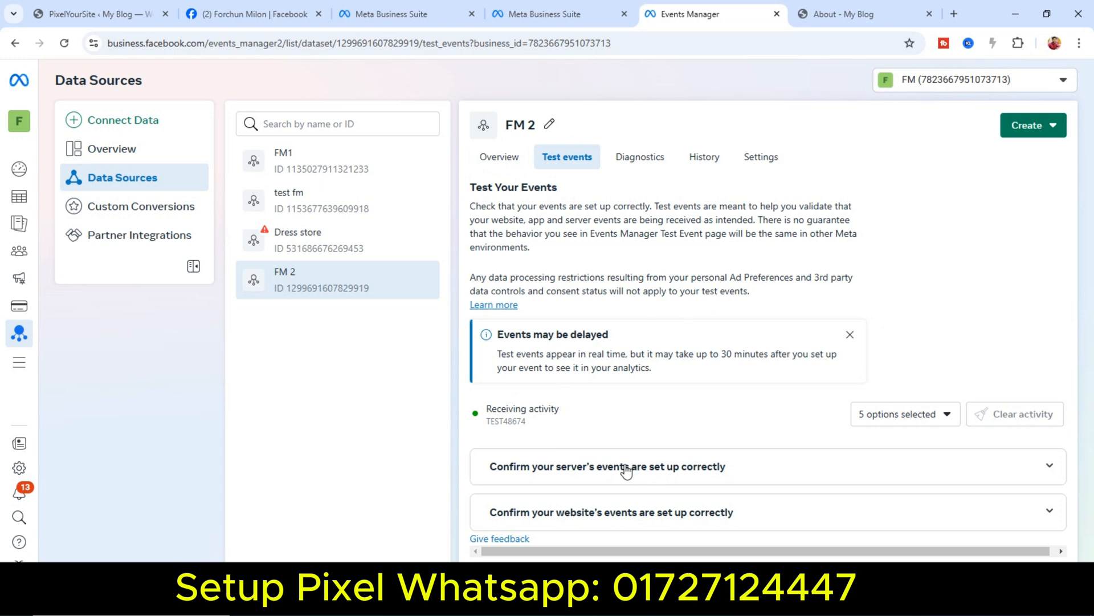
left_click(706, 465)
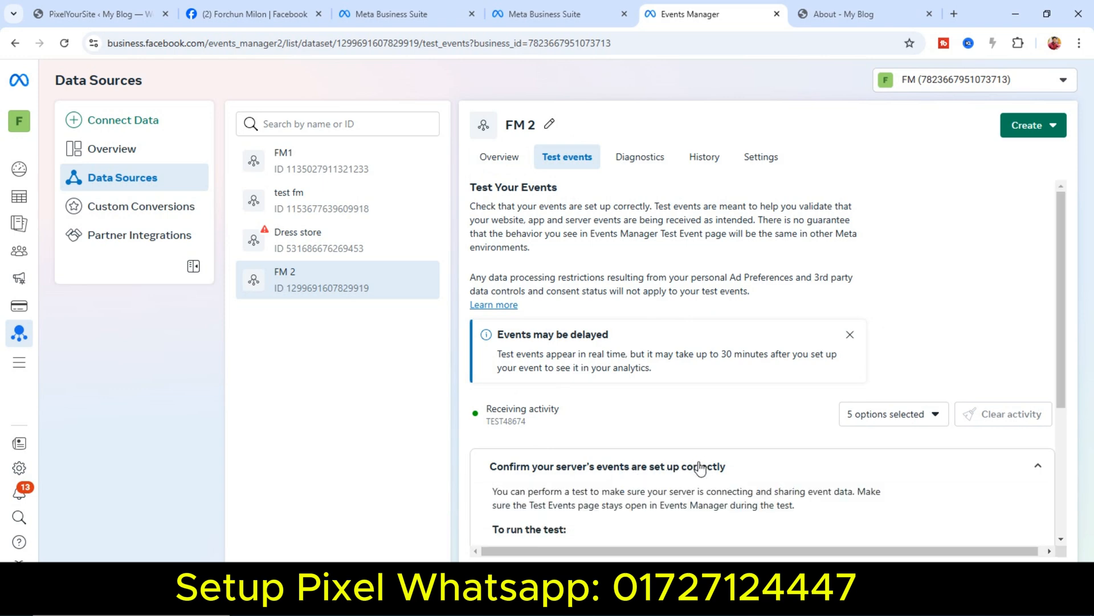
scroll(680, 338, "down", 3)
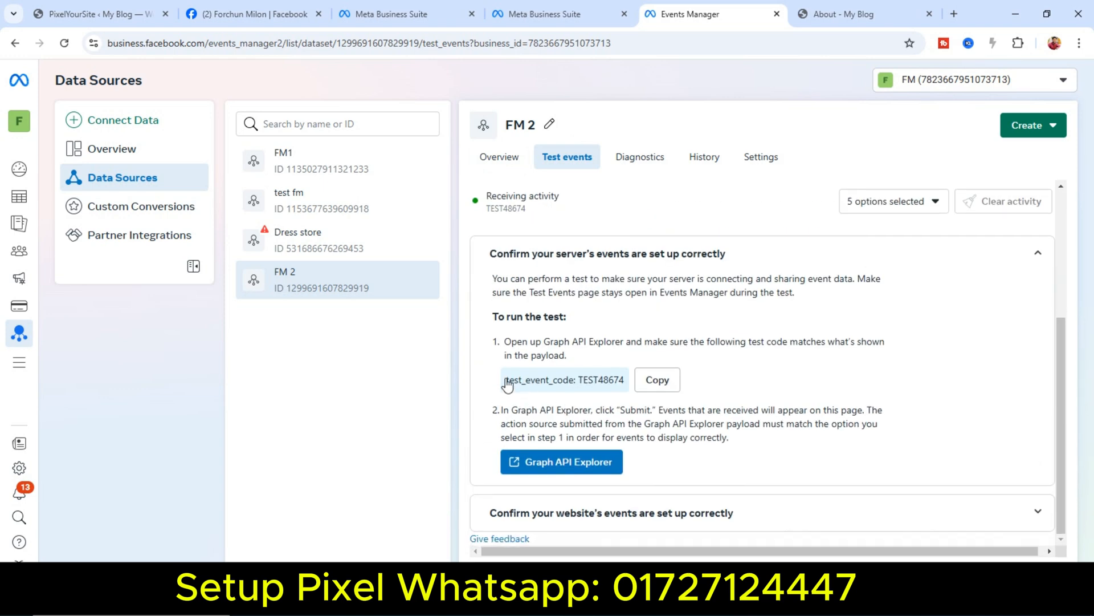
left_click(661, 381)
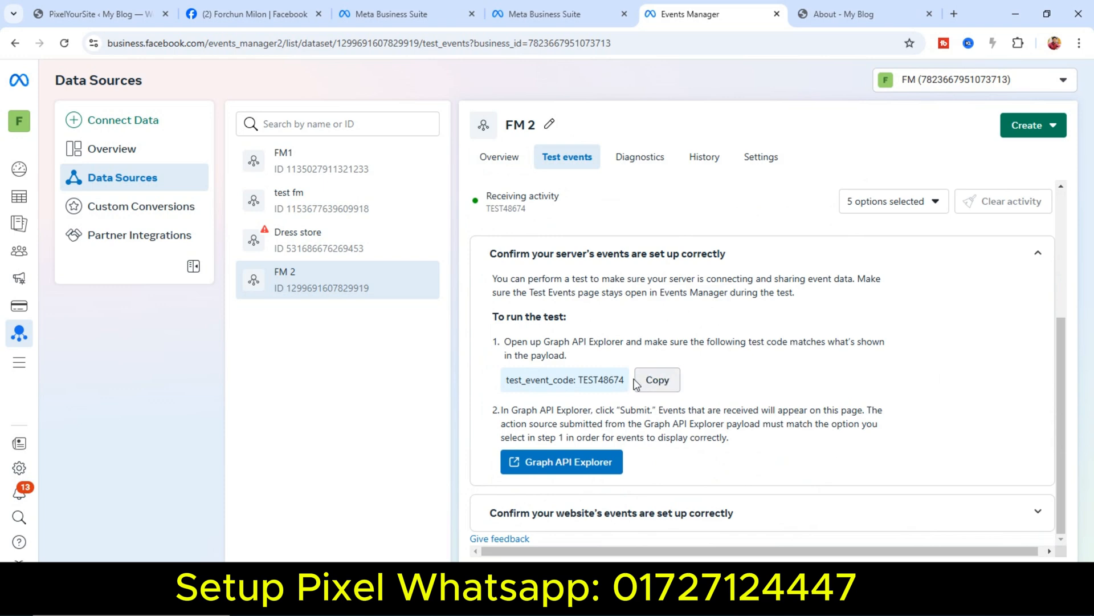
Switch to the PixelYourSite settings and paste the copied code as the test_event_code.
left_click(160, 12)
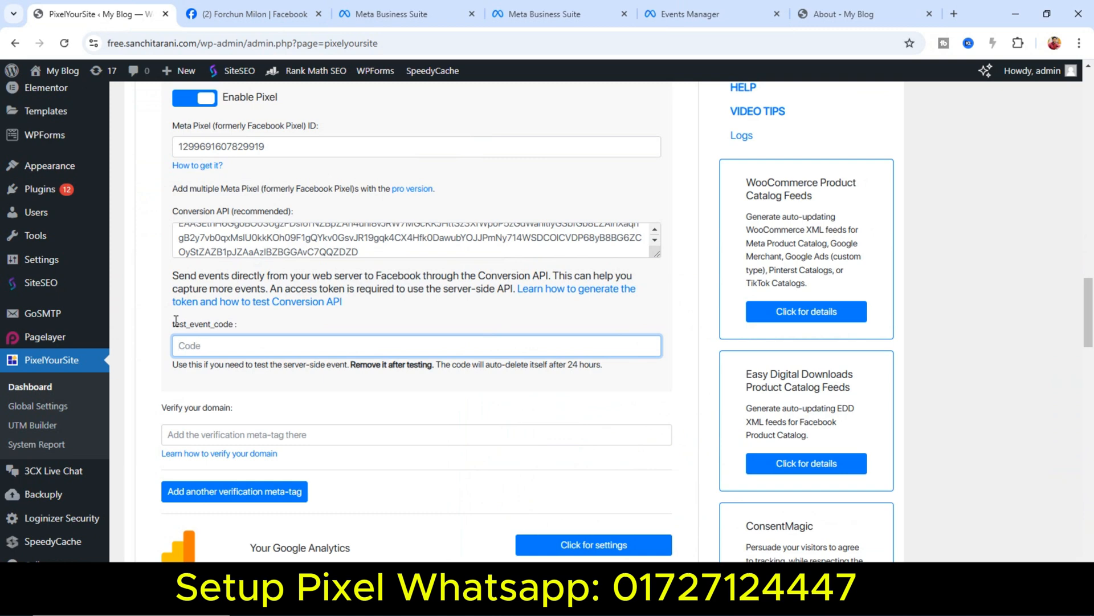
right_click(211, 347)
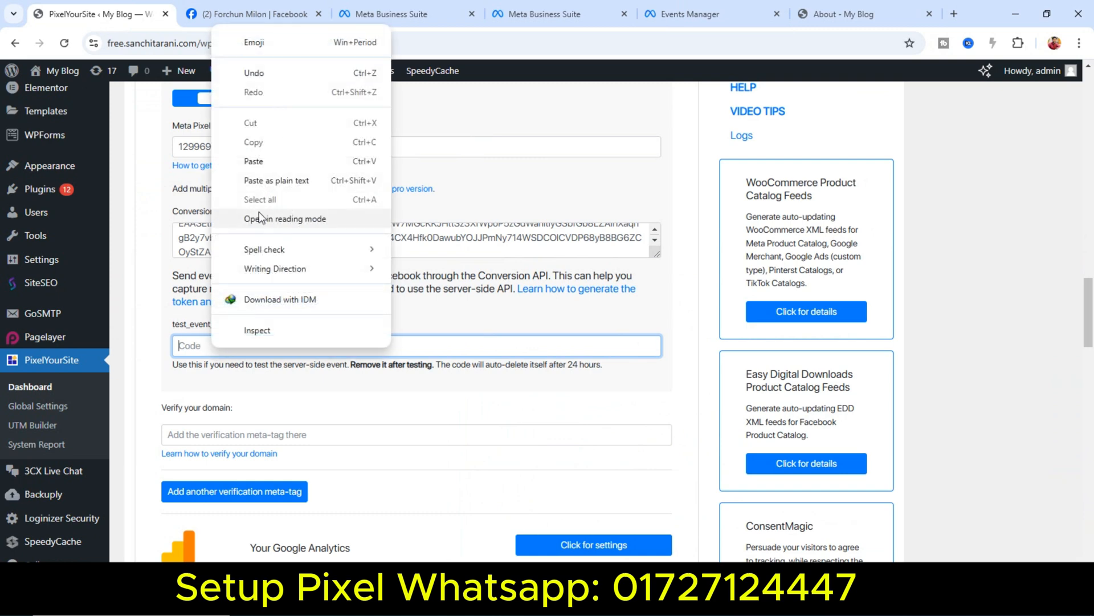
left_click(274, 164)
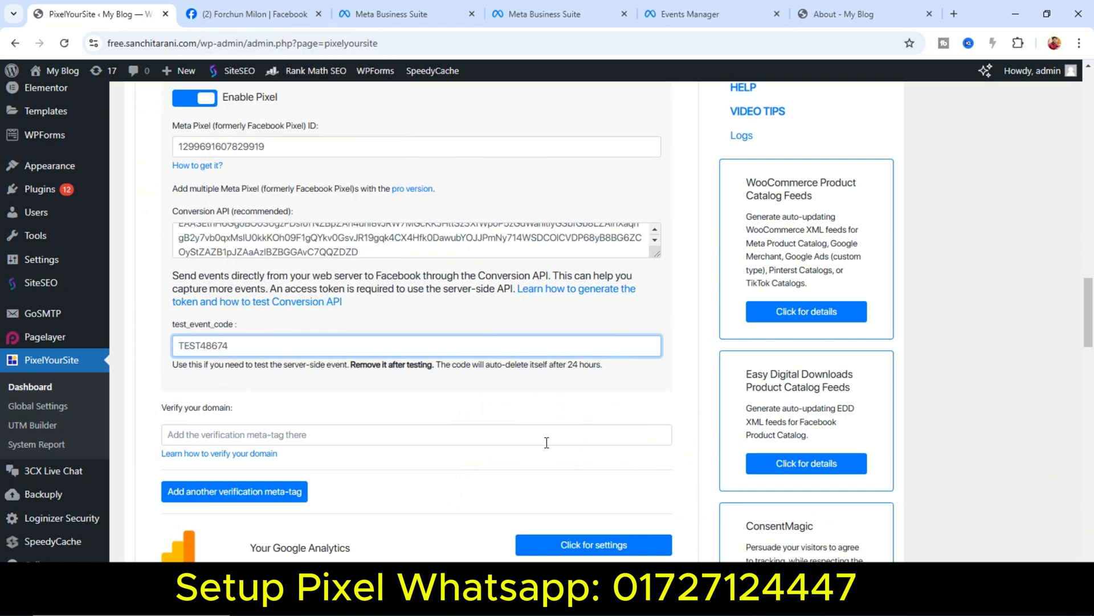
Save the PixelYourSite settings and return to the Tracking IDs section.
scroll(547, 443, "down", 5)
scroll(301, 287, "down", 18)
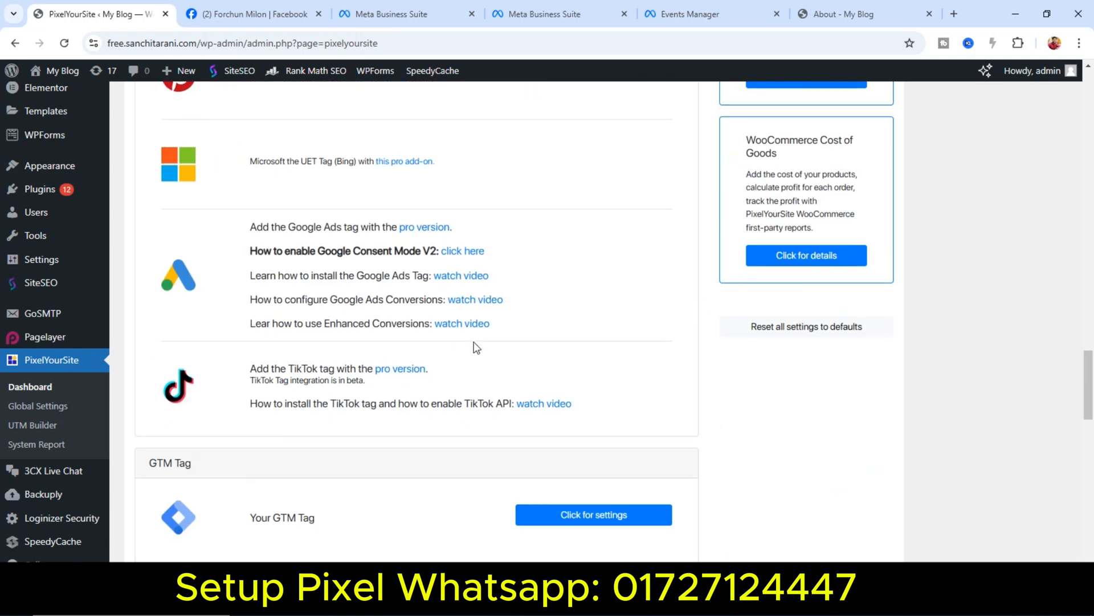
scroll(488, 381, "down", 7)
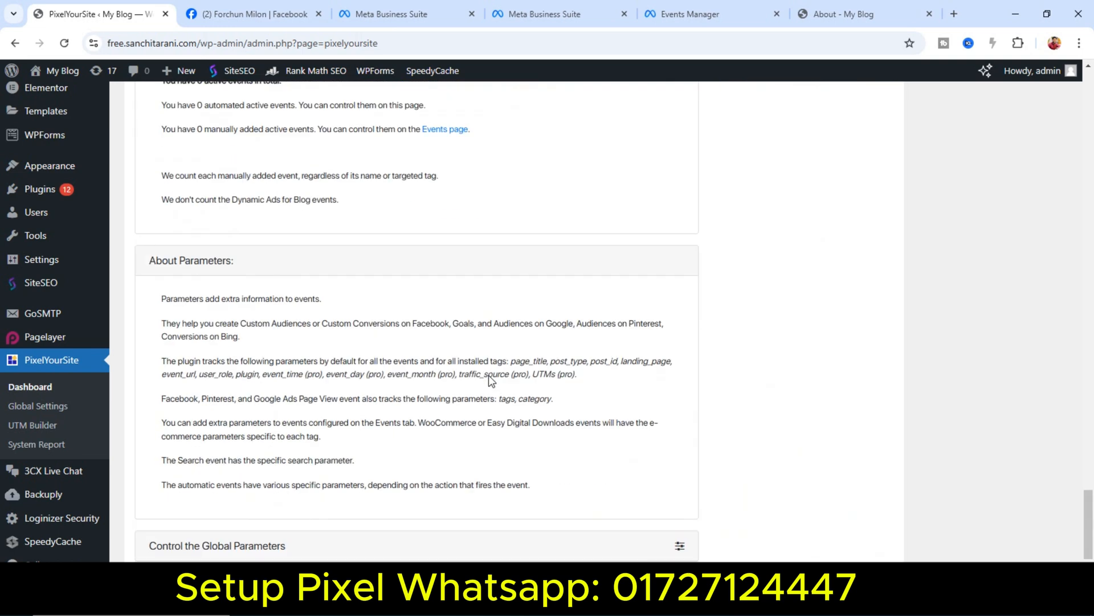
left_click(450, 496)
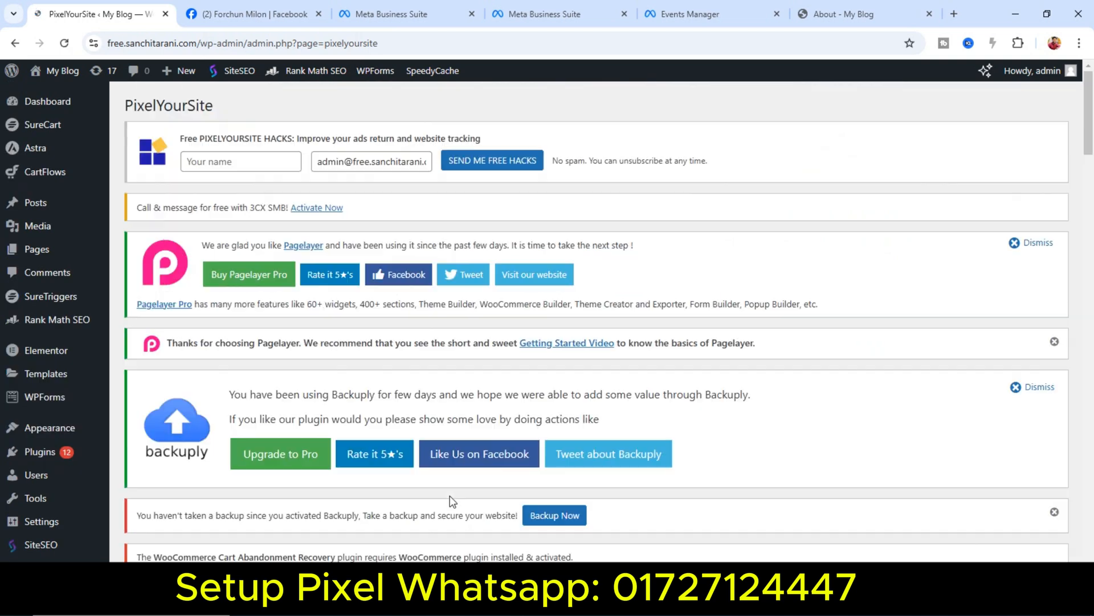
scroll(365, 413, "down", 5)
scroll(364, 413, "down", 15)
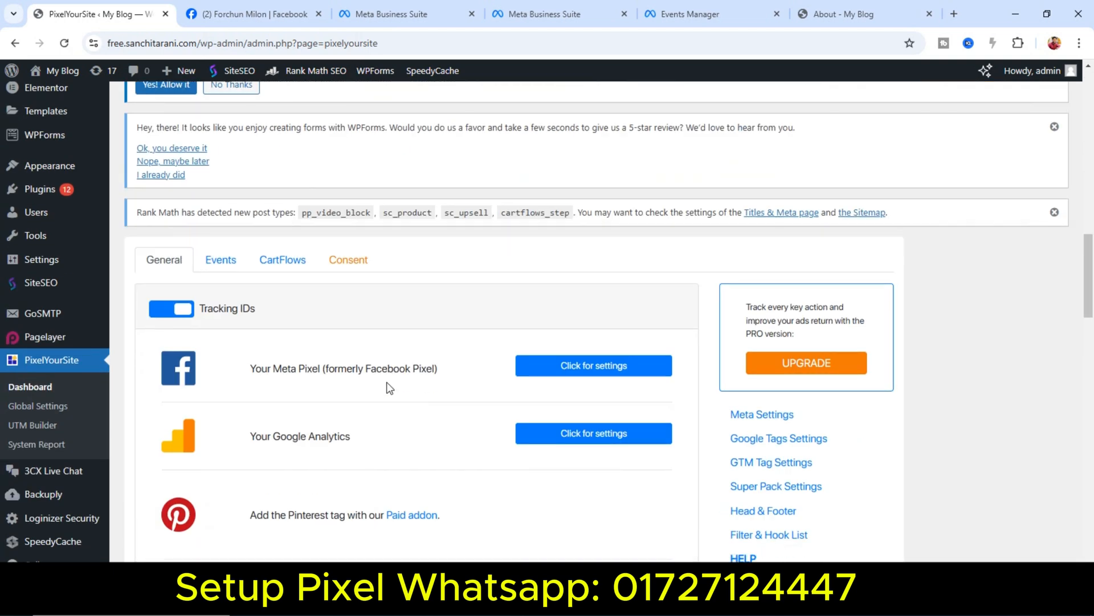
Switch to the live website and browse its Home page to generate pixel activity.
left_click(846, 14)
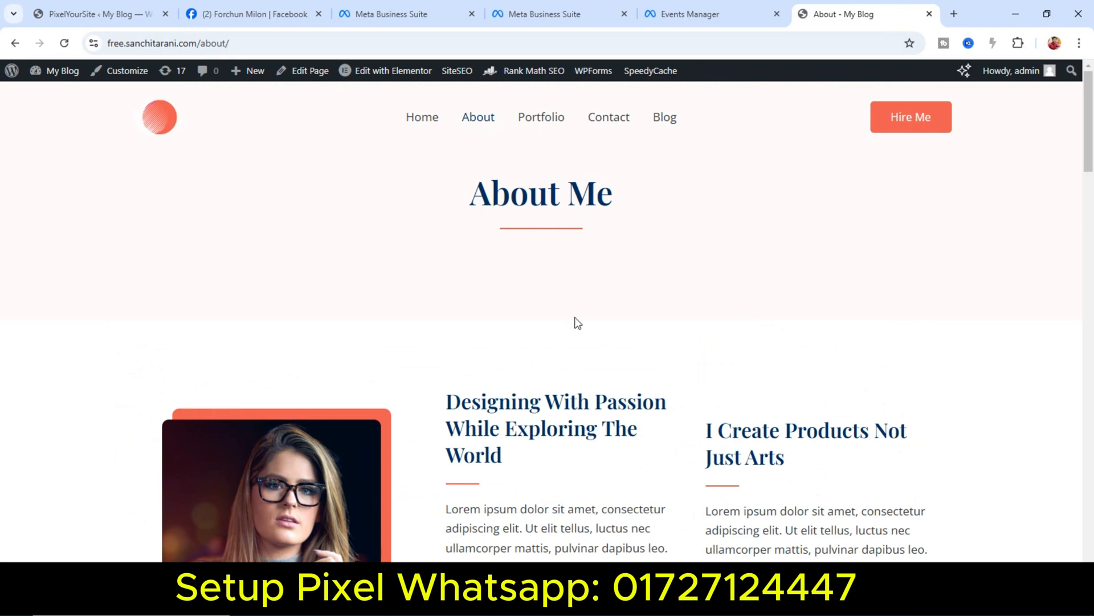
left_click(421, 117)
scroll(545, 385, "down", 4)
scroll(545, 384, "up", 4)
scroll(594, 349, "down", 10)
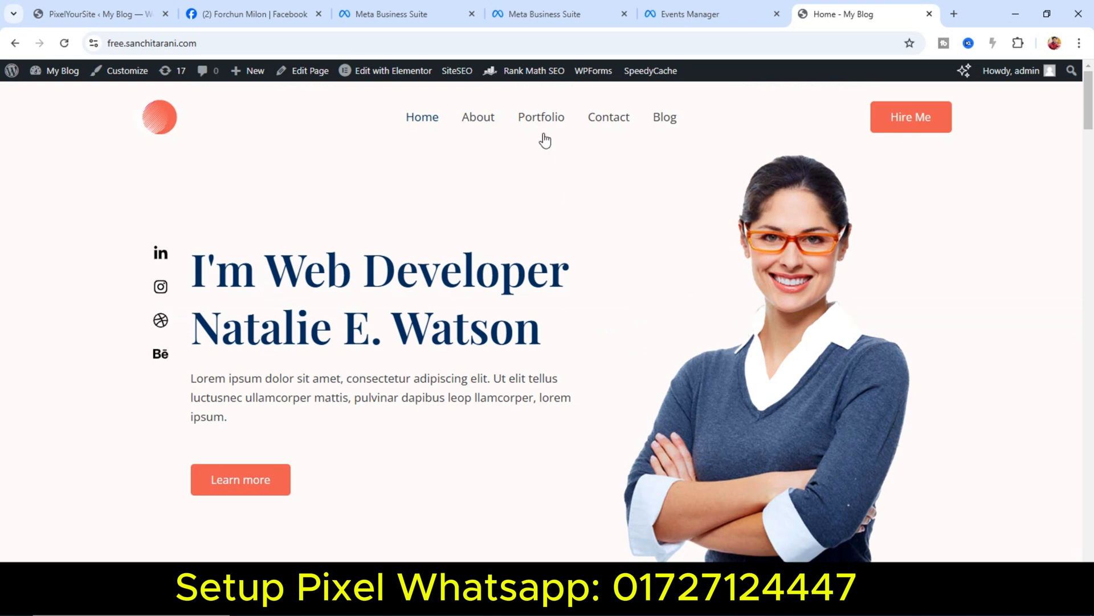
Open the website's Blog page and browse through its posts to generate further pixel activity.
left_click(663, 119)
scroll(418, 376, "down", 5)
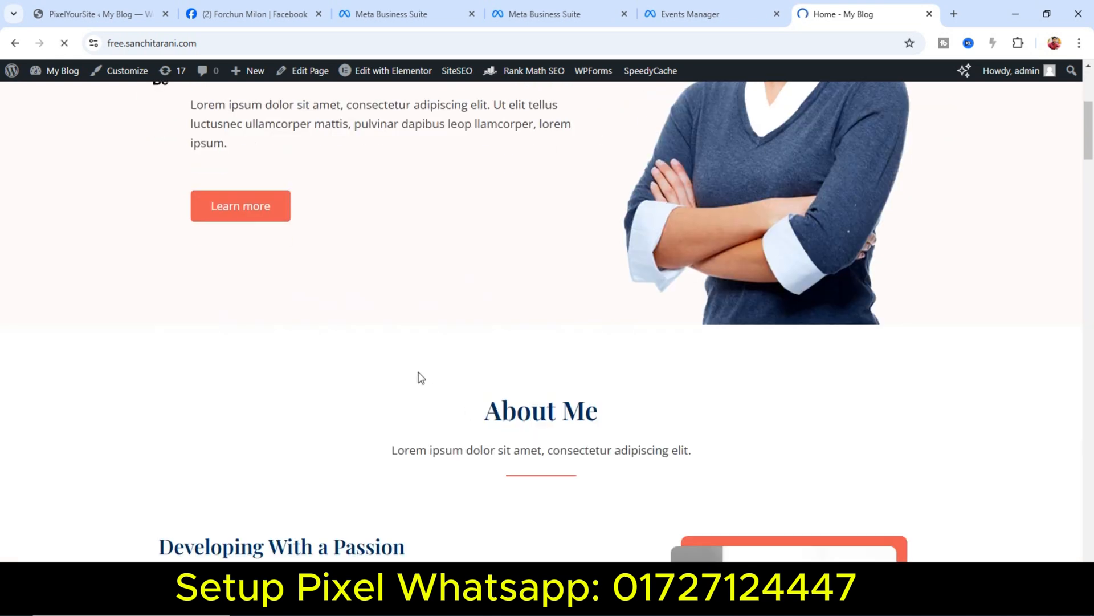
scroll(323, 366, "down", 12)
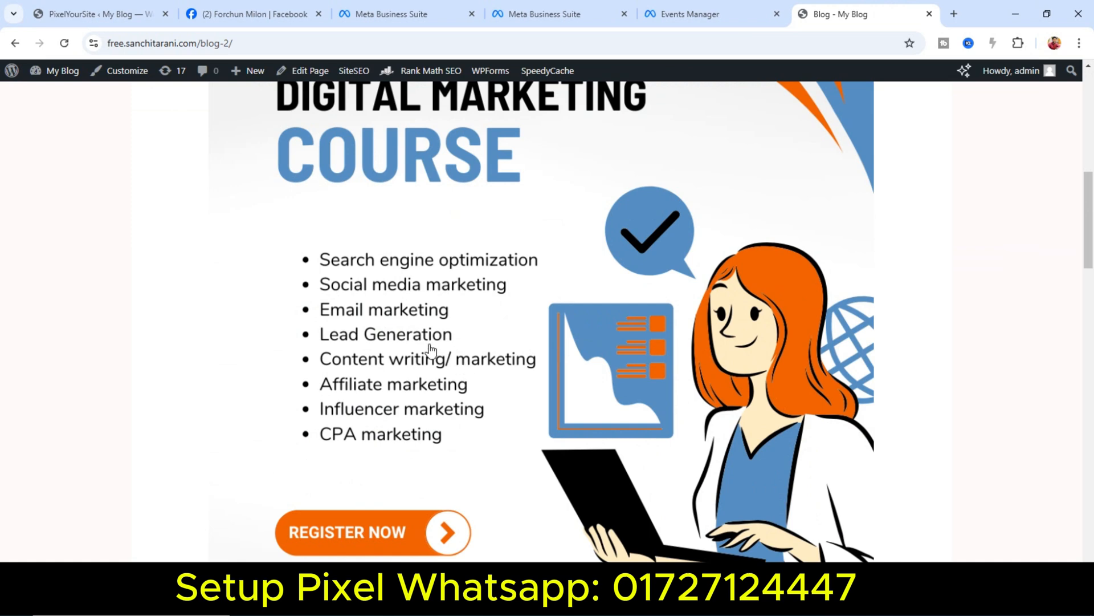
scroll(362, 314, "down", 1)
scroll(362, 316, "down", 5)
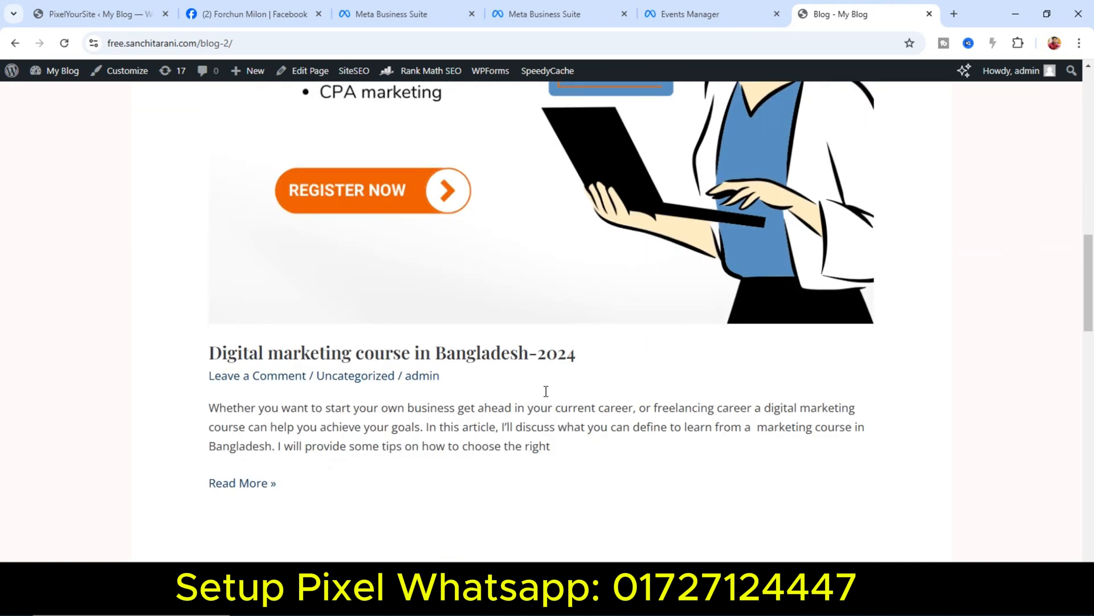
scroll(535, 428, "down", 3)
scroll(505, 173, "up", 3)
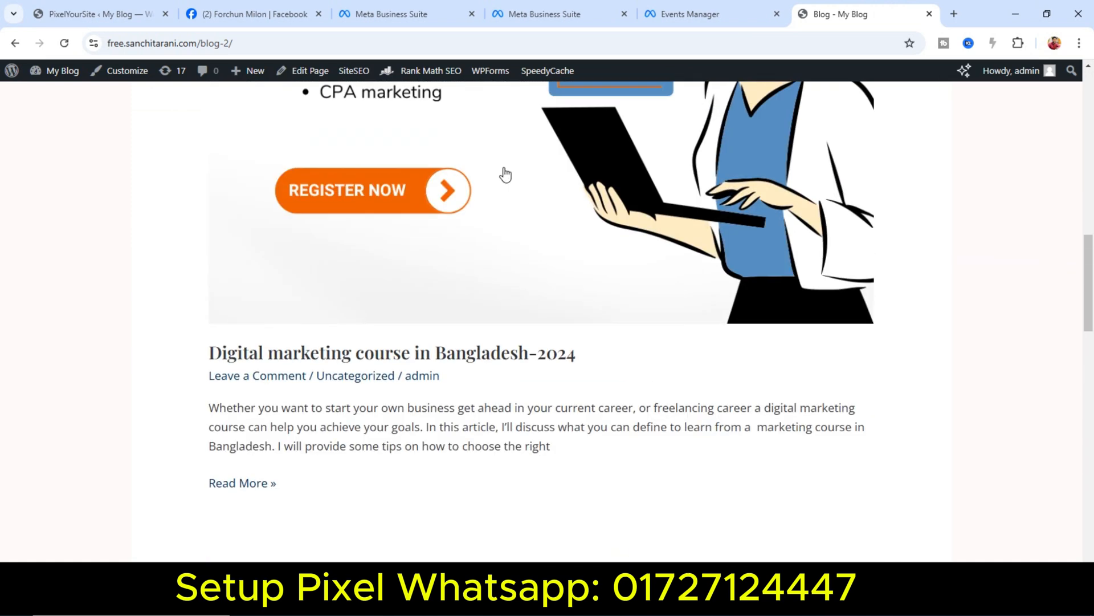
Switch to Events Manager and clear the received activity in the FM 2 test events.
left_click(690, 11)
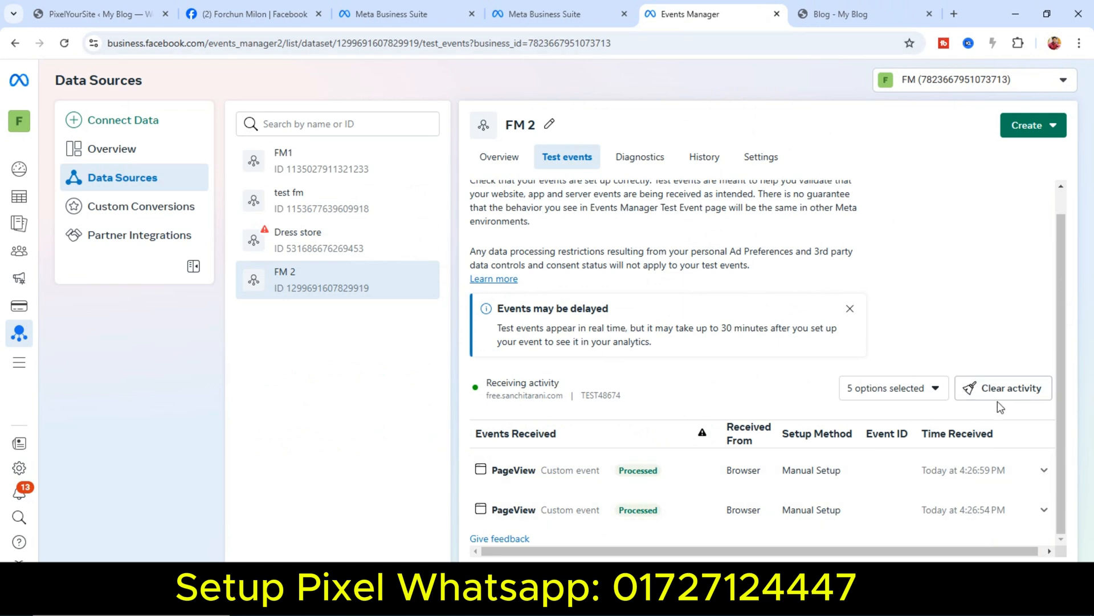
left_click(1009, 388)
left_click(691, 289)
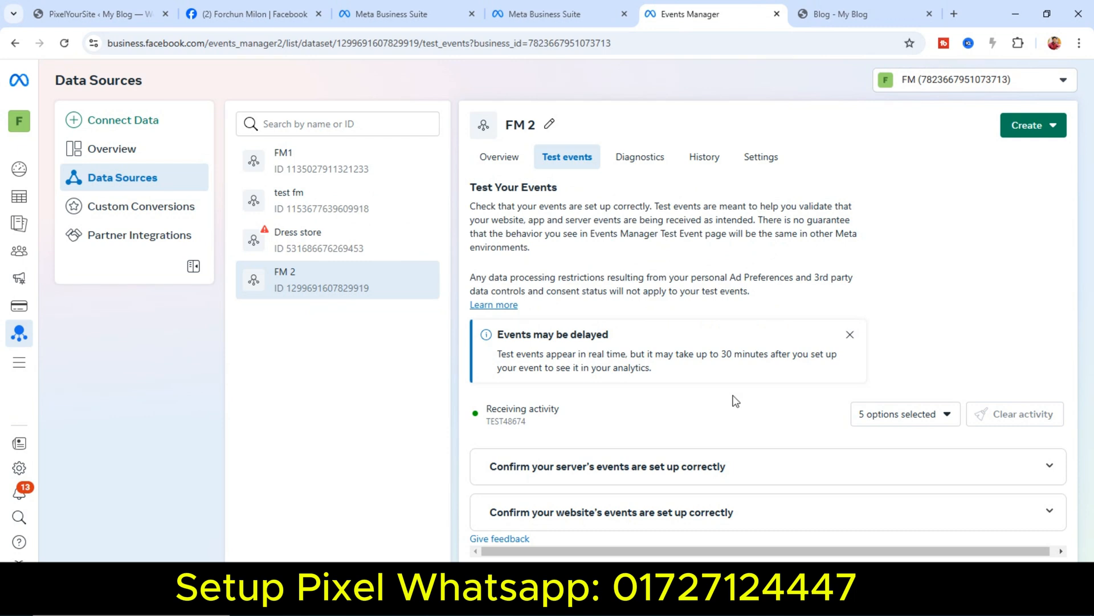
Open free.sanchitarani.com from the website events test, close the older Blog page, and check the received events in Events Manager.
left_click(648, 514)
scroll(730, 459, "down", 3)
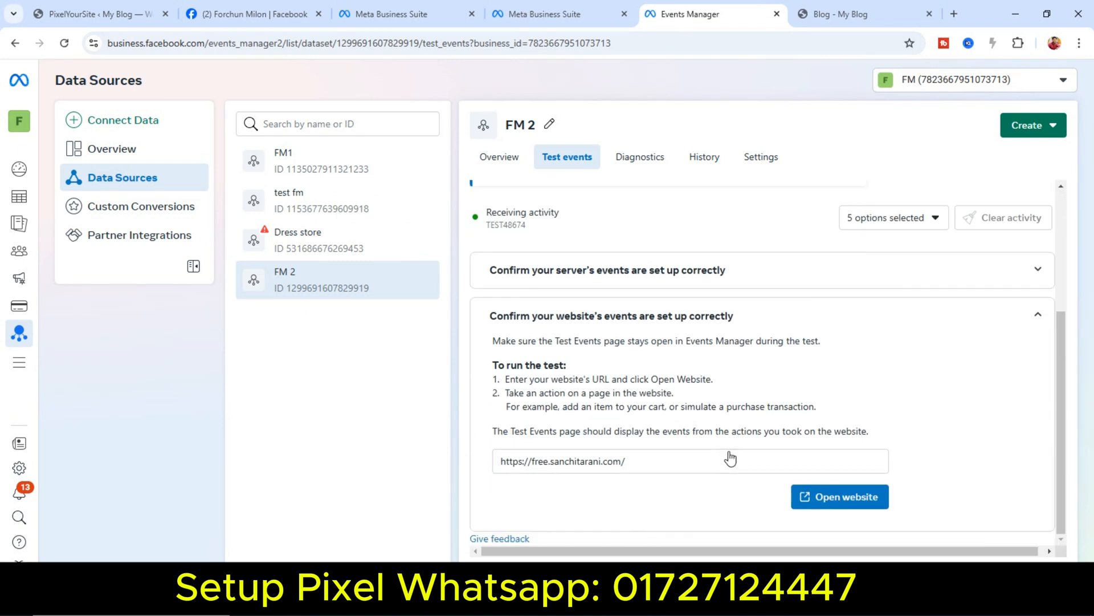
left_click(851, 504)
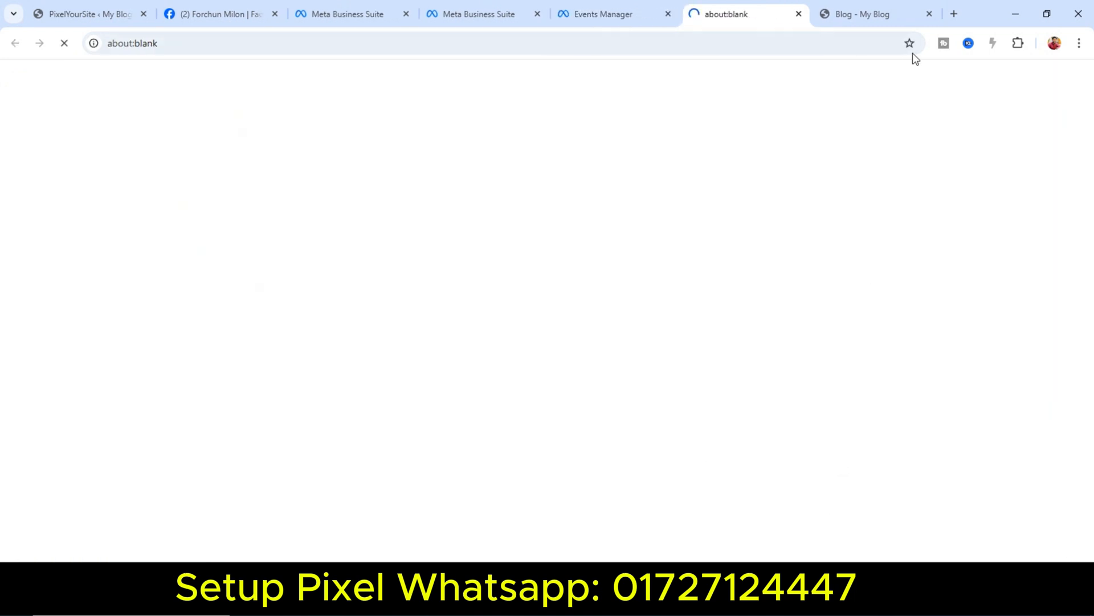
left_click(926, 16)
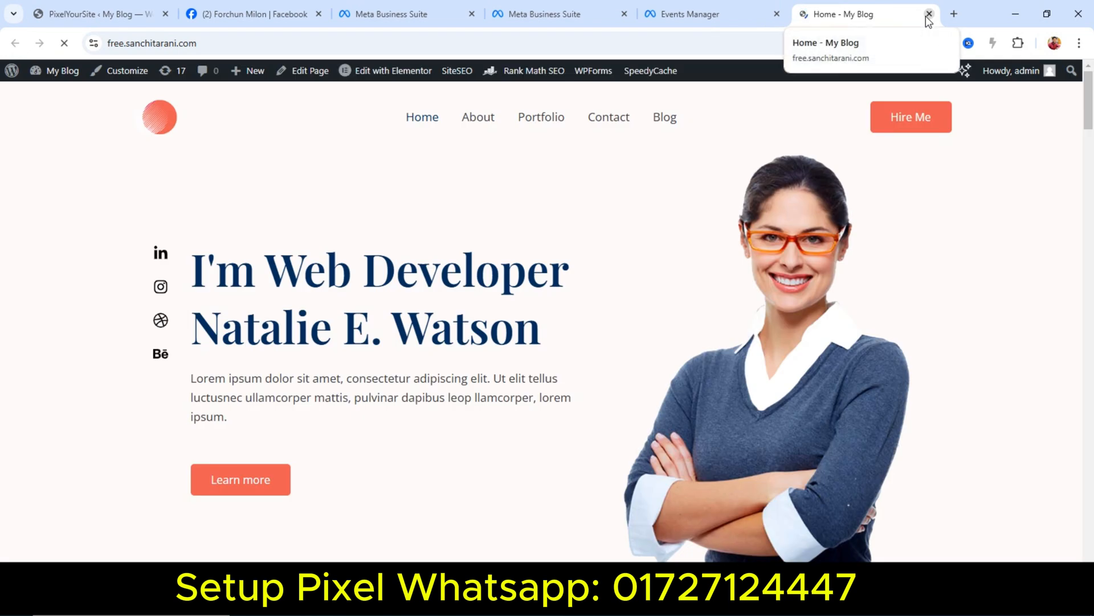
left_click(738, 4)
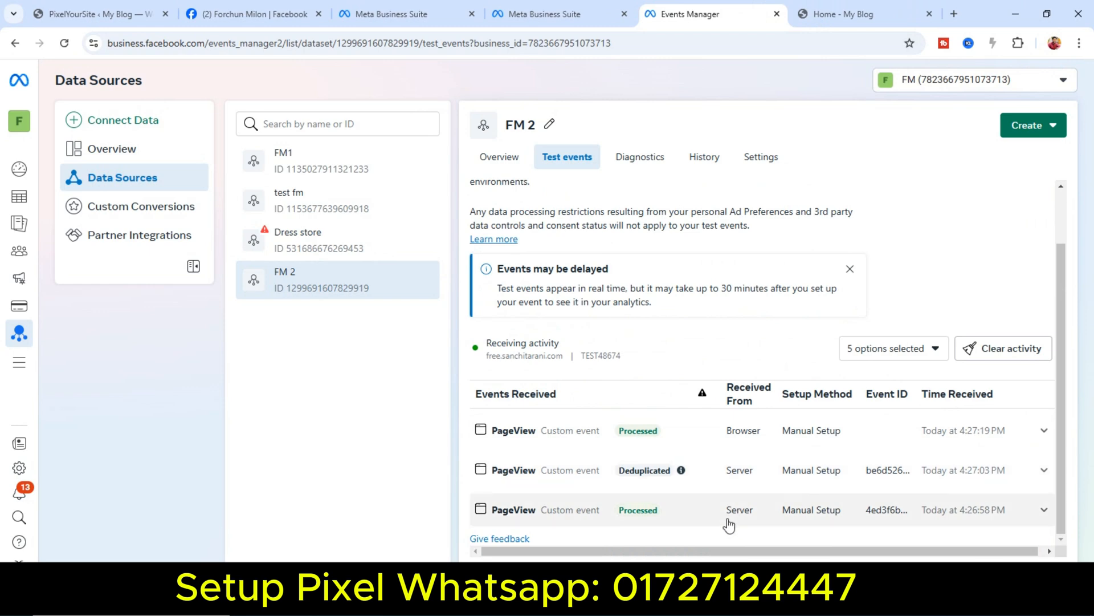
Browse the website's Home page, open its Blog page to generate pixel activity, and return to the FM 2 test events.
left_click(822, 6)
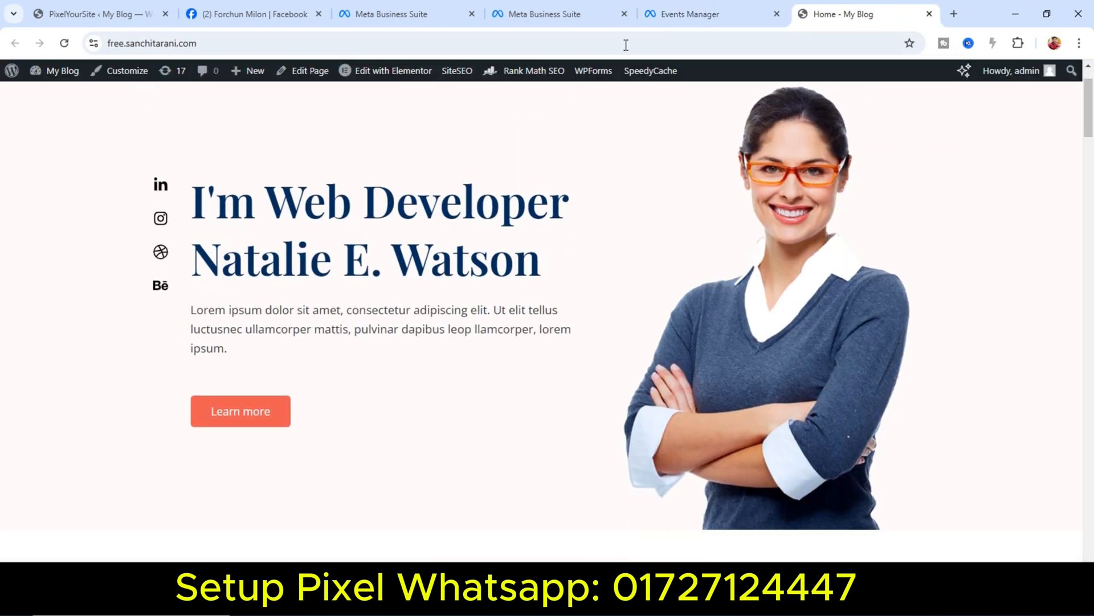
scroll(539, 386, "down", 4)
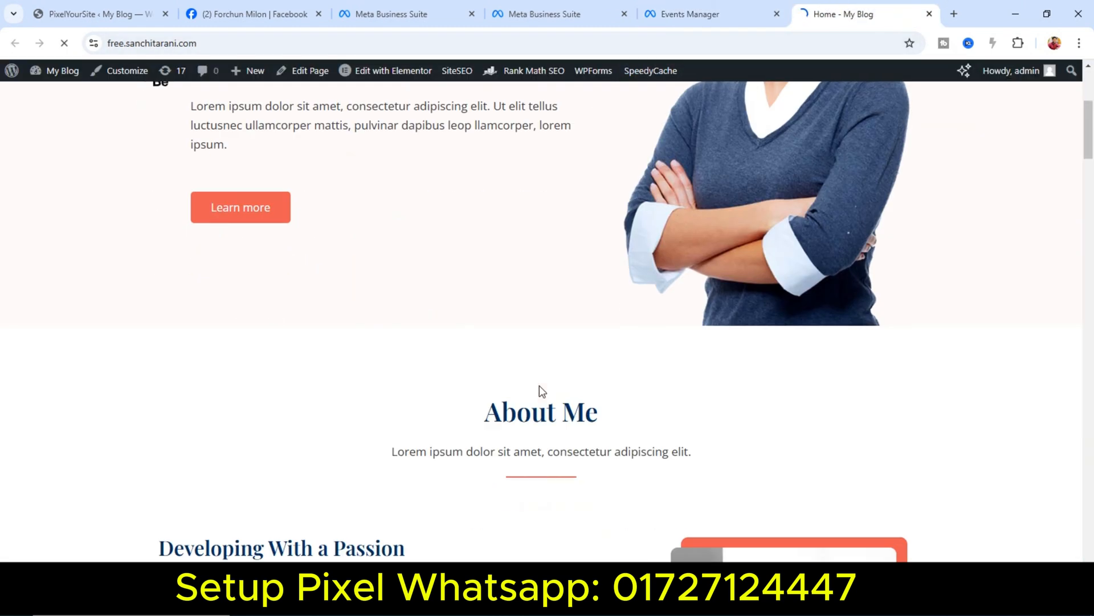
left_click(673, 5)
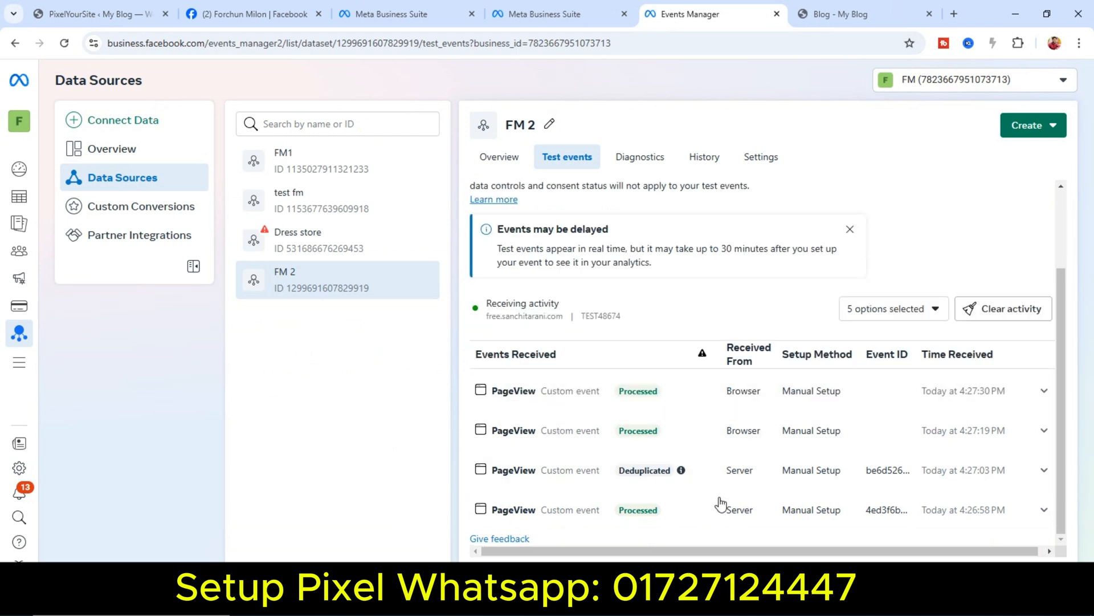
Browse through the posts on the website's Blog page, and recheck the browser and server events received by FM 2.
left_click(866, 7)
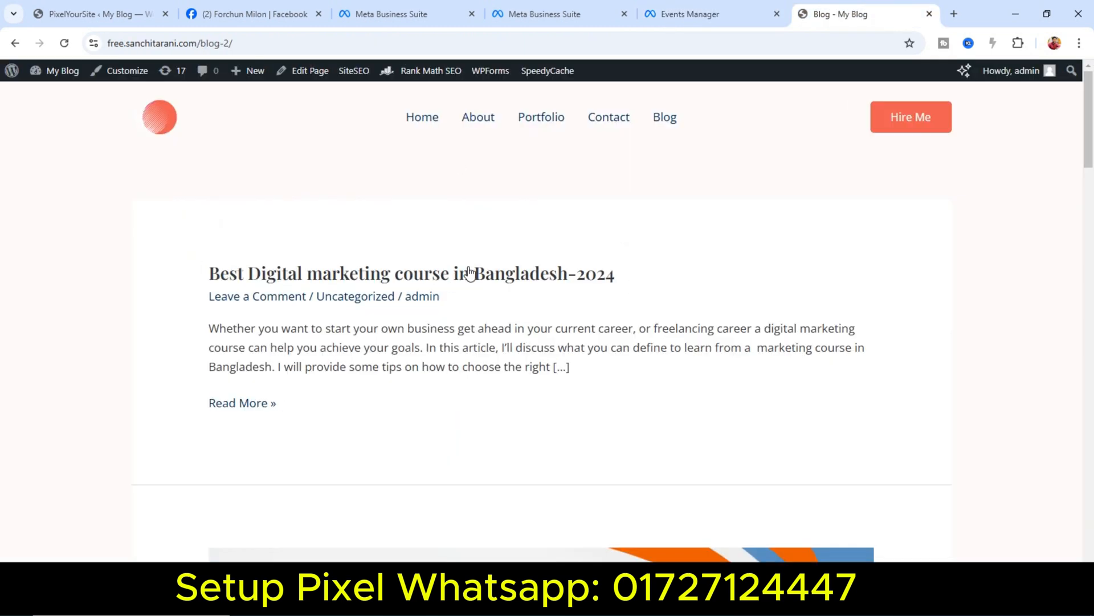
scroll(456, 262, "down", 8)
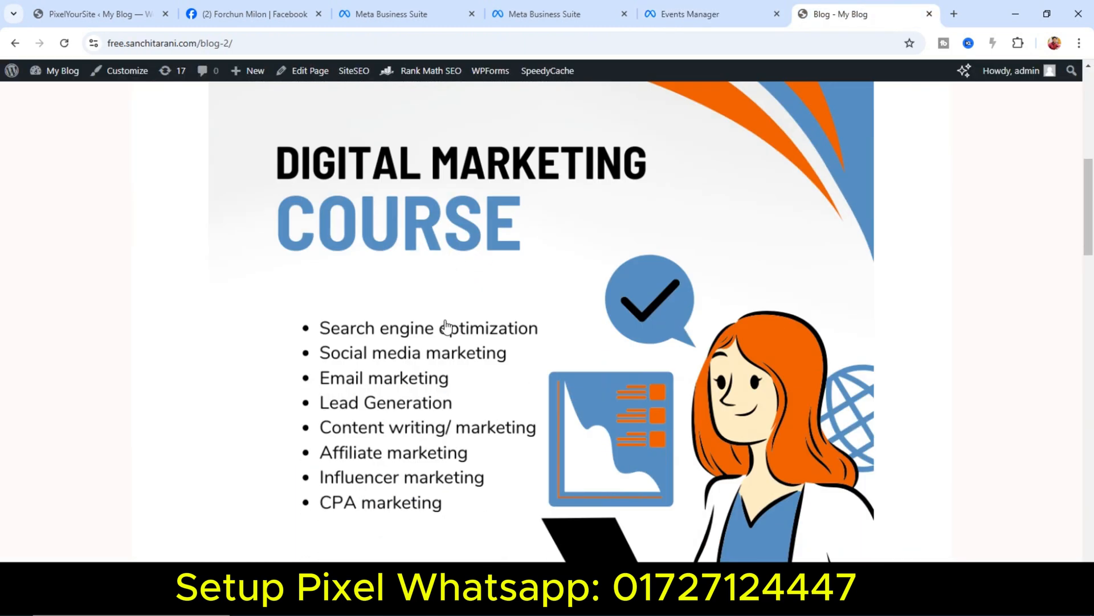
scroll(477, 386, "down", 2)
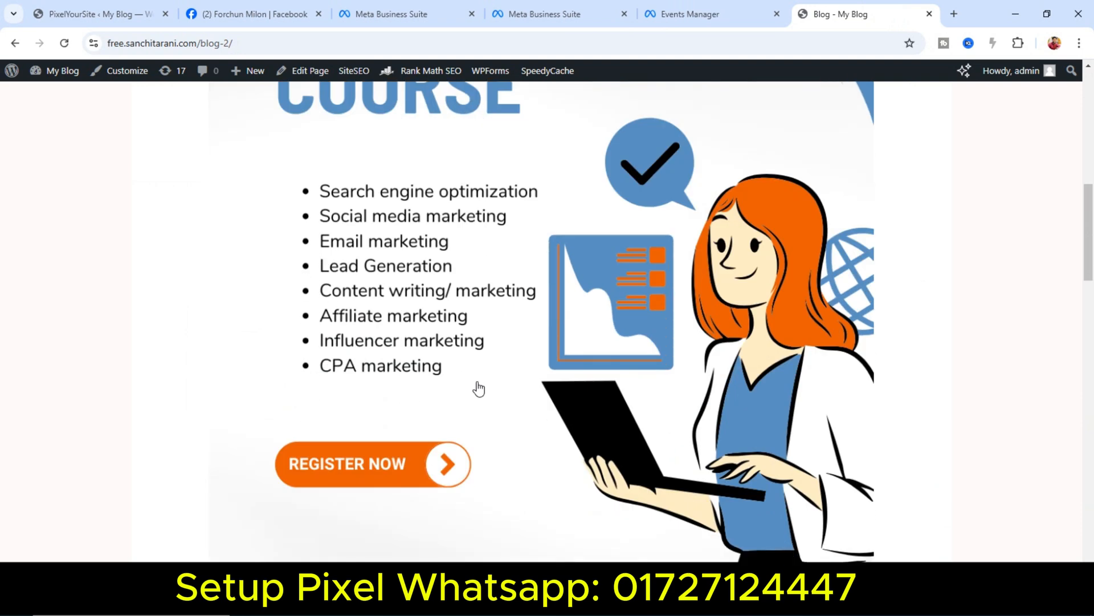
scroll(432, 378, "down", 4)
scroll(496, 411, "down", 5)
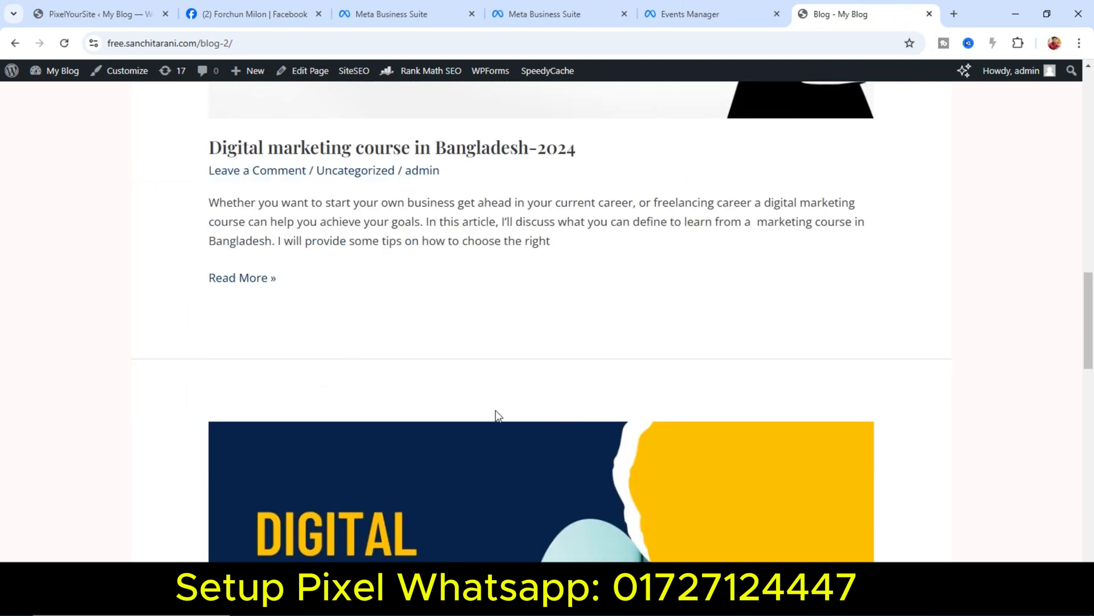
left_click(741, 11)
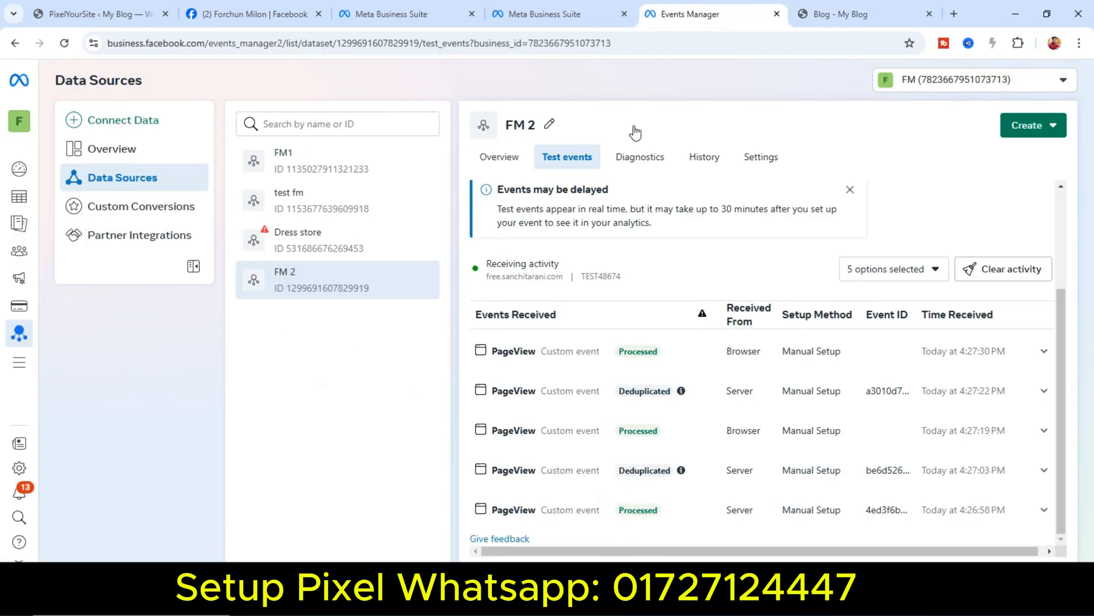